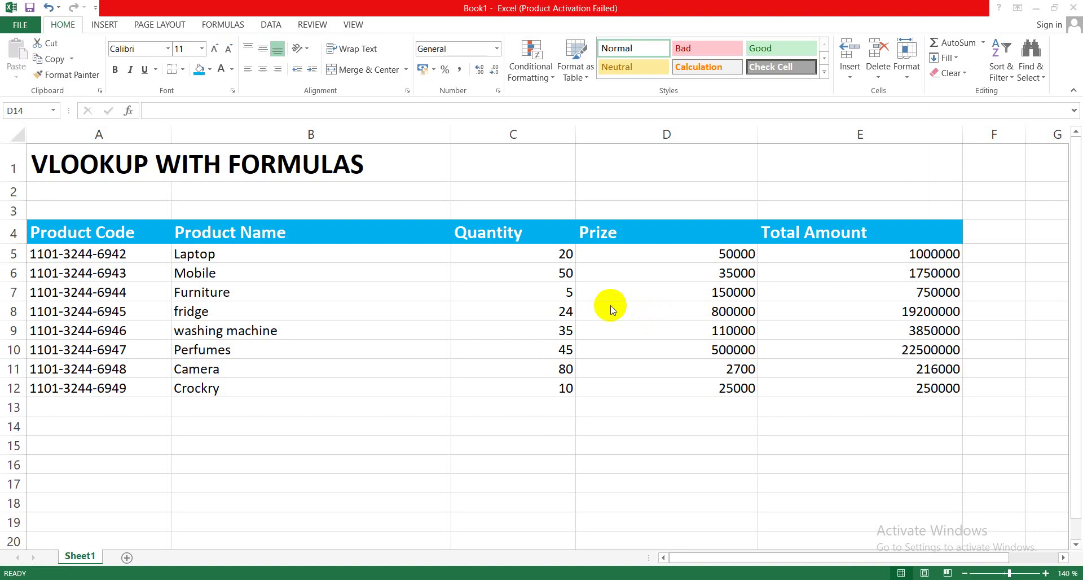
Fill the product code series down from A5 through A12 in the Product Code column
{"action": "left_click", "coordinate": [215, 287]}
{"action": "left_click", "coordinate": [130, 272]}
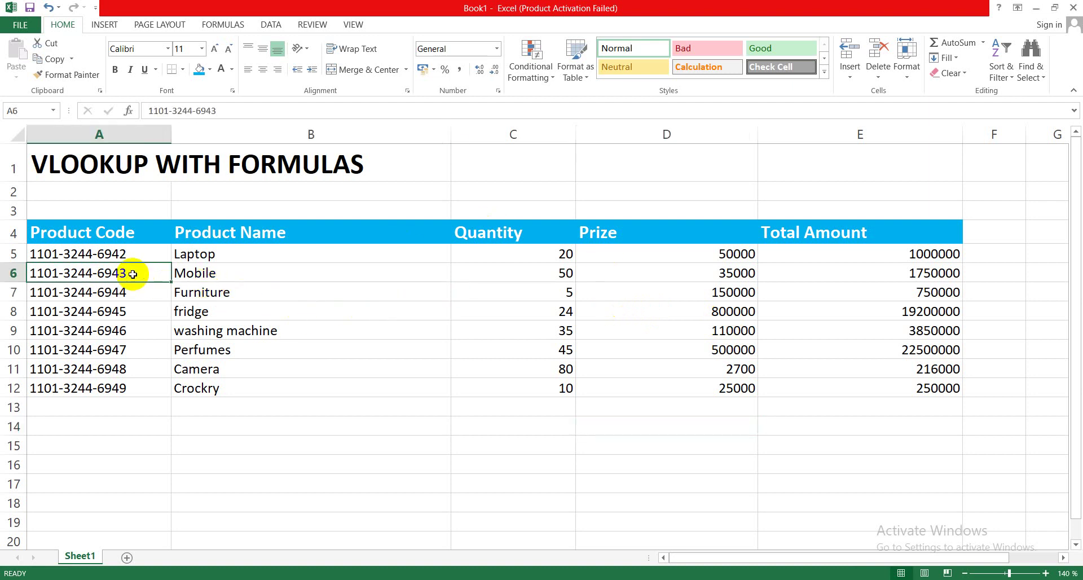
{"action": "left_click", "coordinate": [106, 239]}
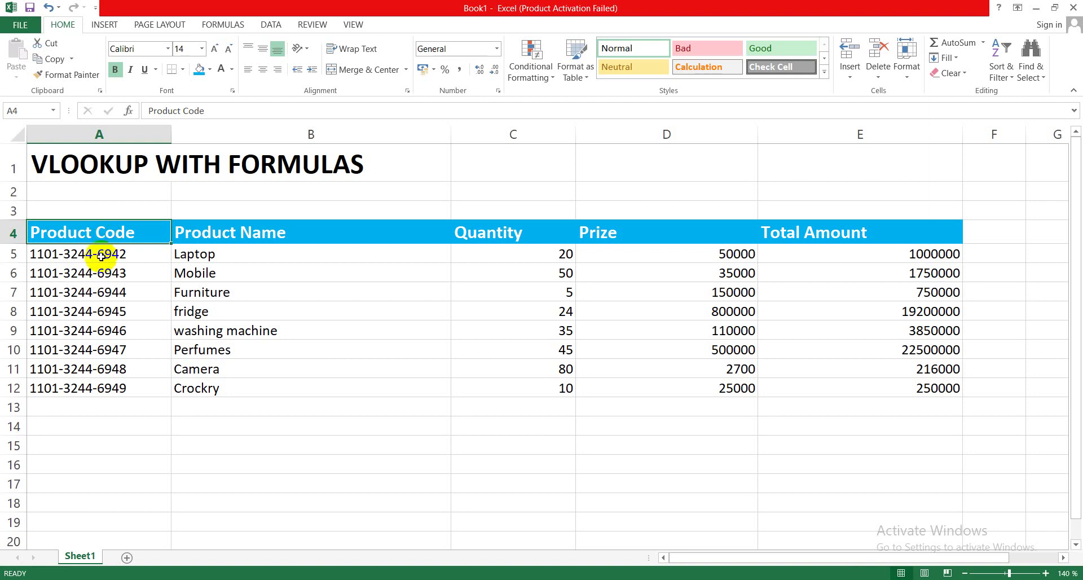
{"action": "left_click", "coordinate": [101, 255]}
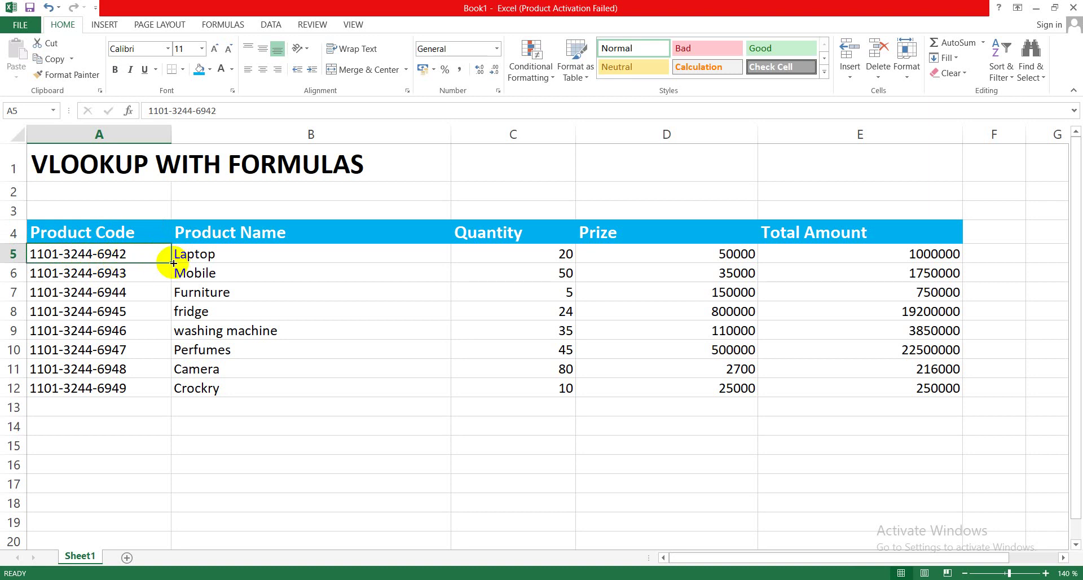
{"action": "left_click_drag", "start_coordinate": [174, 262], "coordinate": [172, 393]}
{"action": "double_click", "coordinate": [173, 263]}
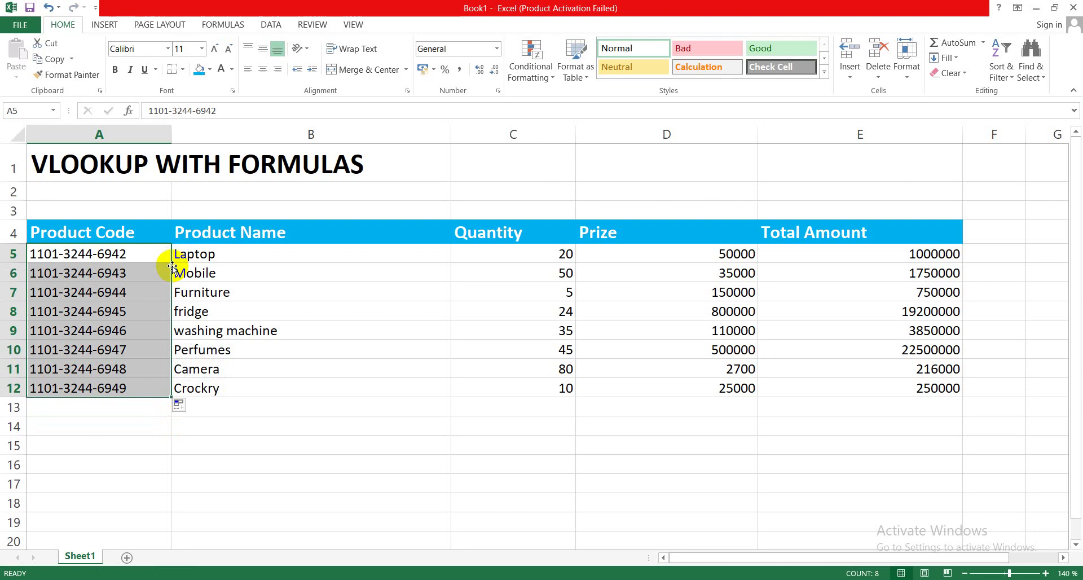
{"action": "left_click", "coordinate": [161, 255]}
{"action": "left_click_drag", "start_coordinate": [172, 263], "coordinate": [168, 391]}
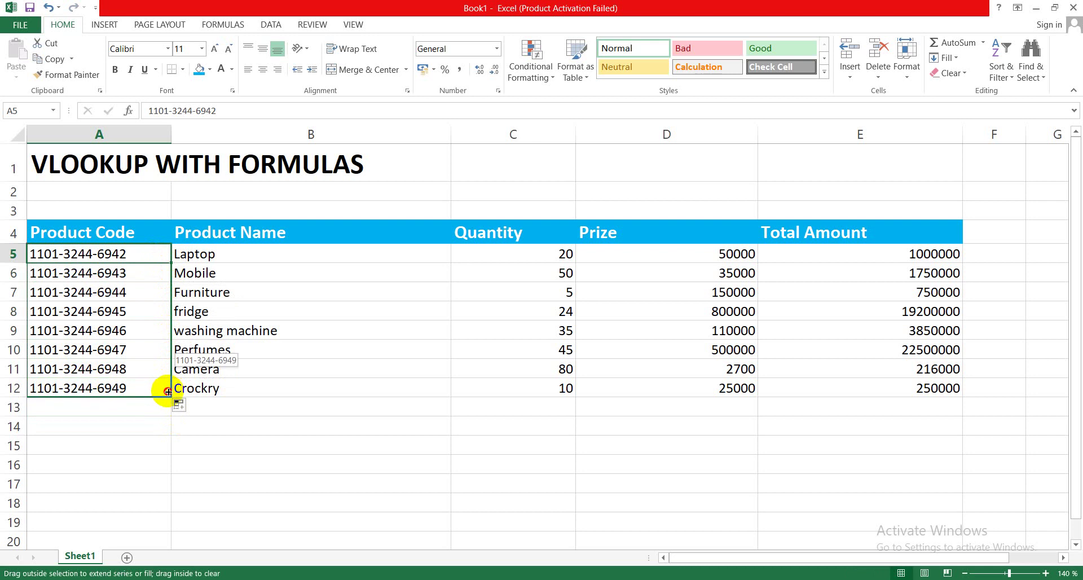
{"action": "left_click_drag", "start_coordinate": [168, 391], "coordinate": [167, 391]}
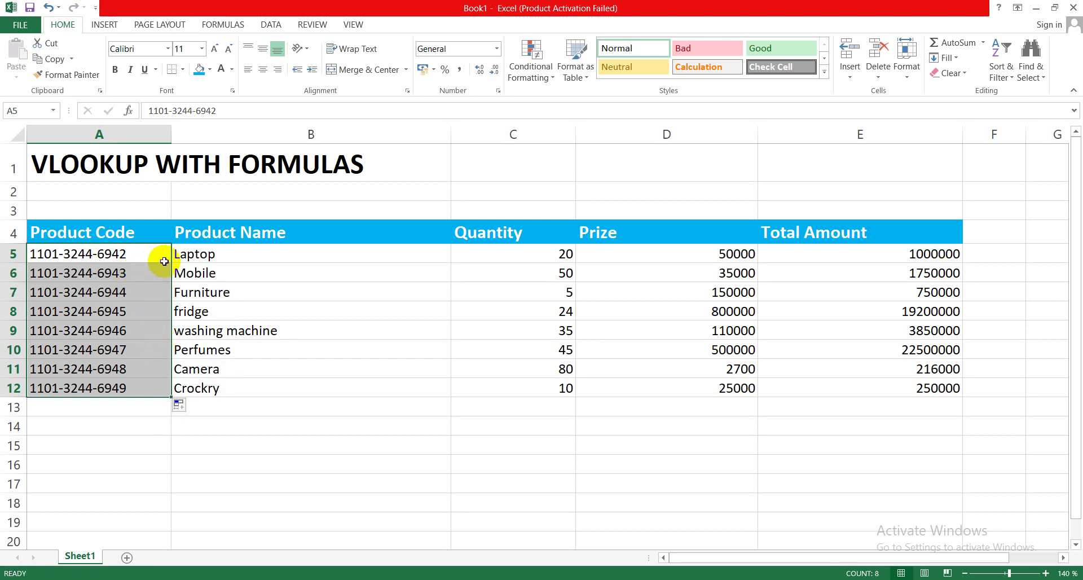
Enter 1 in A14 and 2 in A15 as a trial series, and clear the range A14:A17
{"action": "left_click", "coordinate": [145, 428]}
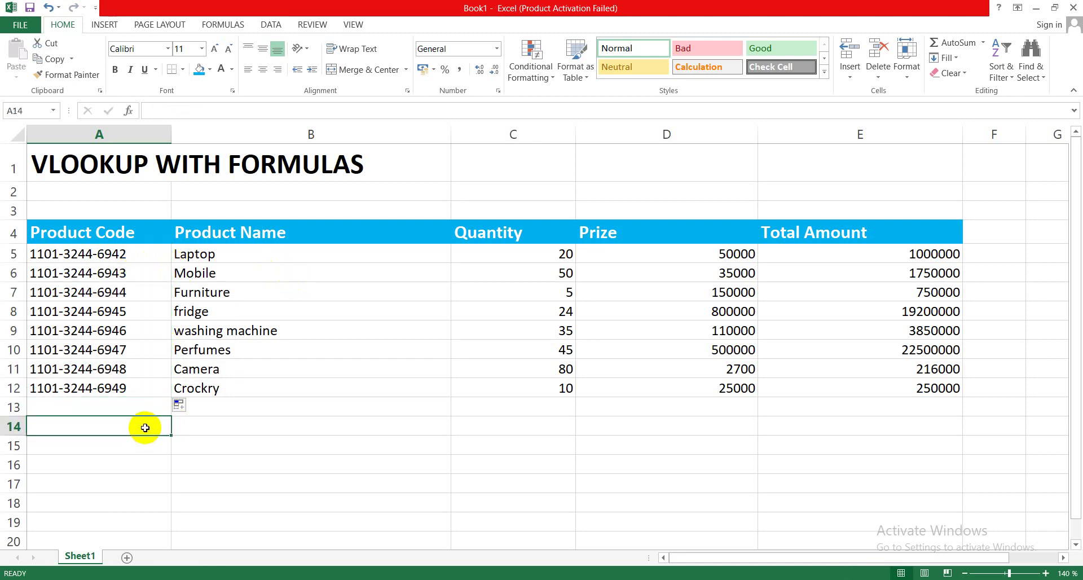
{"action": "left_click", "coordinate": [150, 461]}
{"action": "left_click", "coordinate": [149, 427]}
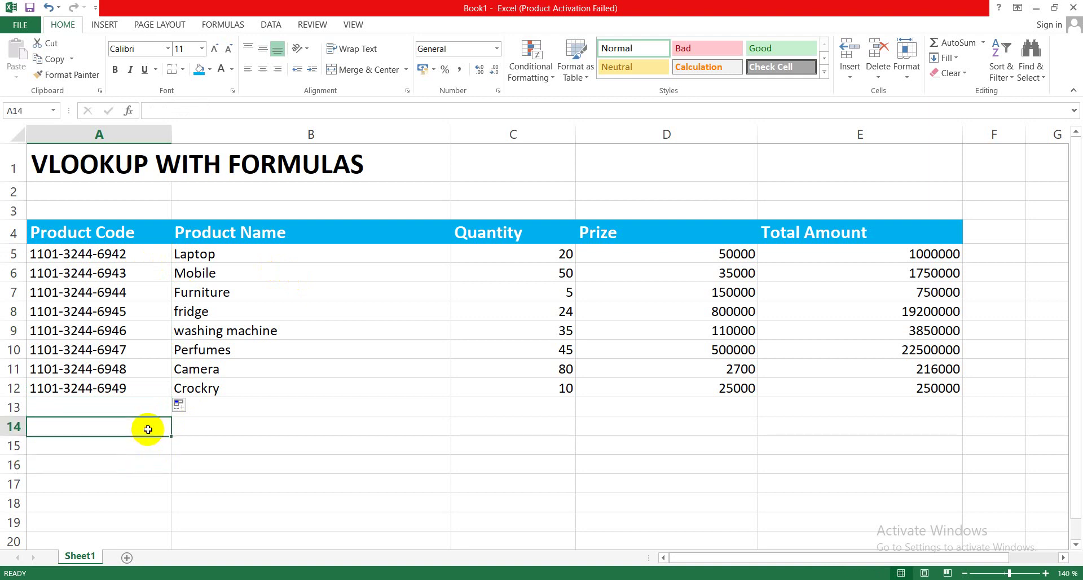
{"action": "type", "text": "12"}
{"action": "key", "text": "BackSpace"}
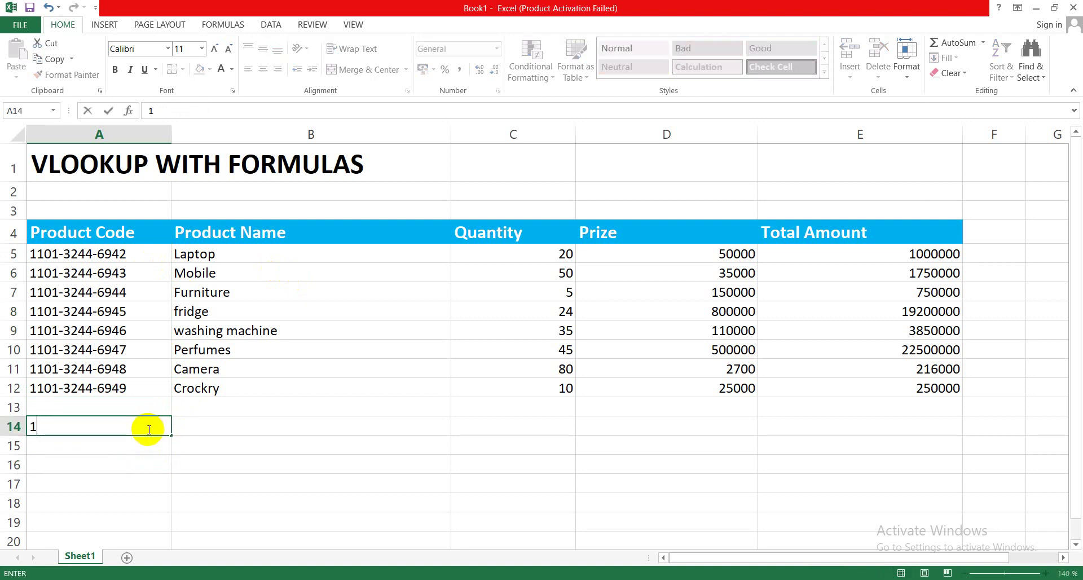
{"action": "key", "text": "Return"}
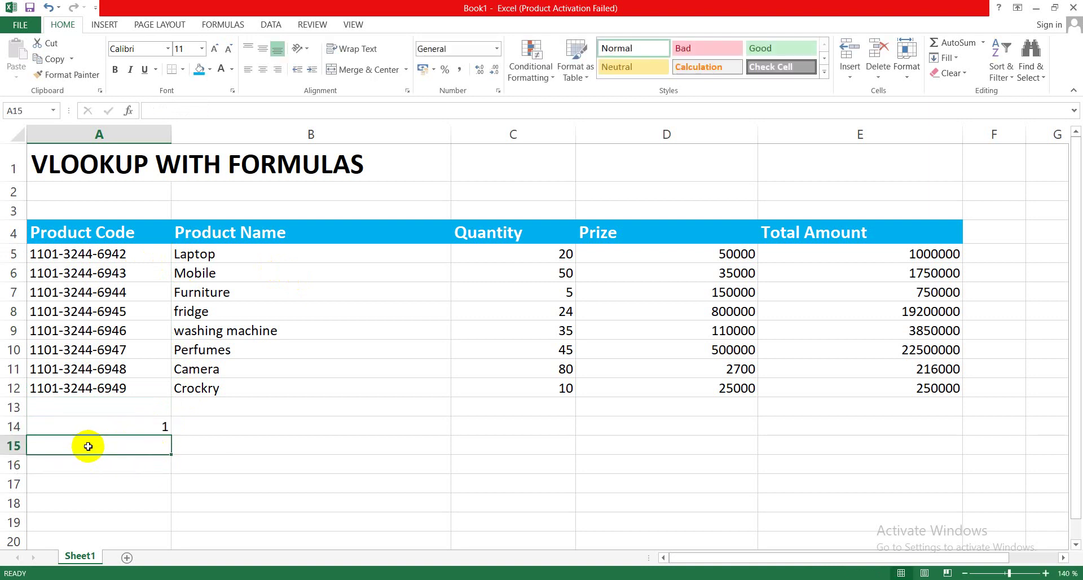
{"action": "type", "text": "2"}
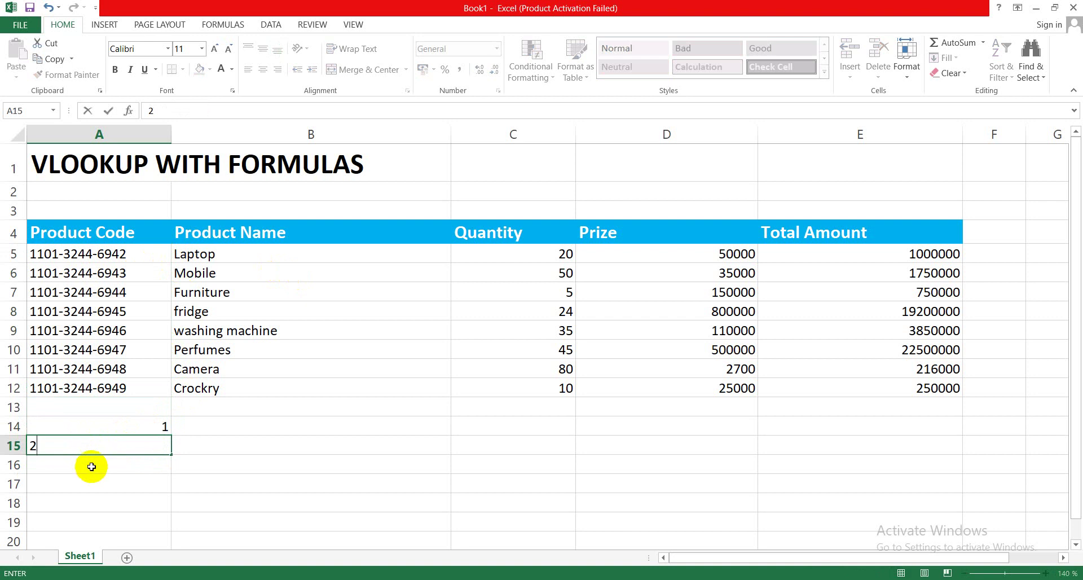
{"action": "key", "text": "Return"}
{"action": "left_click_drag", "start_coordinate": [130, 427], "coordinate": [170, 496]}
{"action": "key", "text": "Delete"}
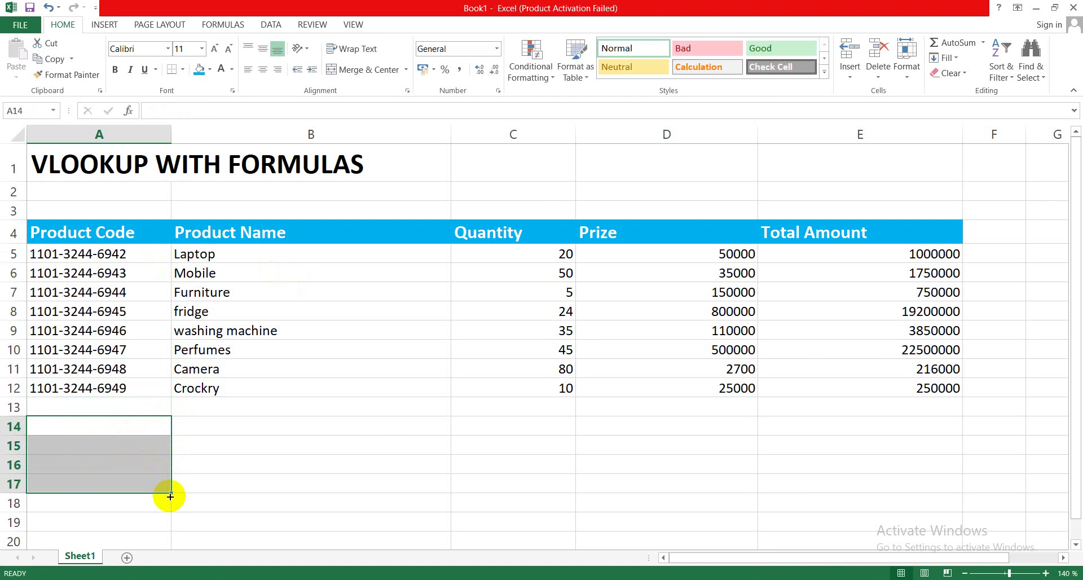
Examine the product codes and the entries in the Product Name column
{"action": "left_click", "coordinate": [248, 389]}
{"action": "left_click", "coordinate": [134, 295]}
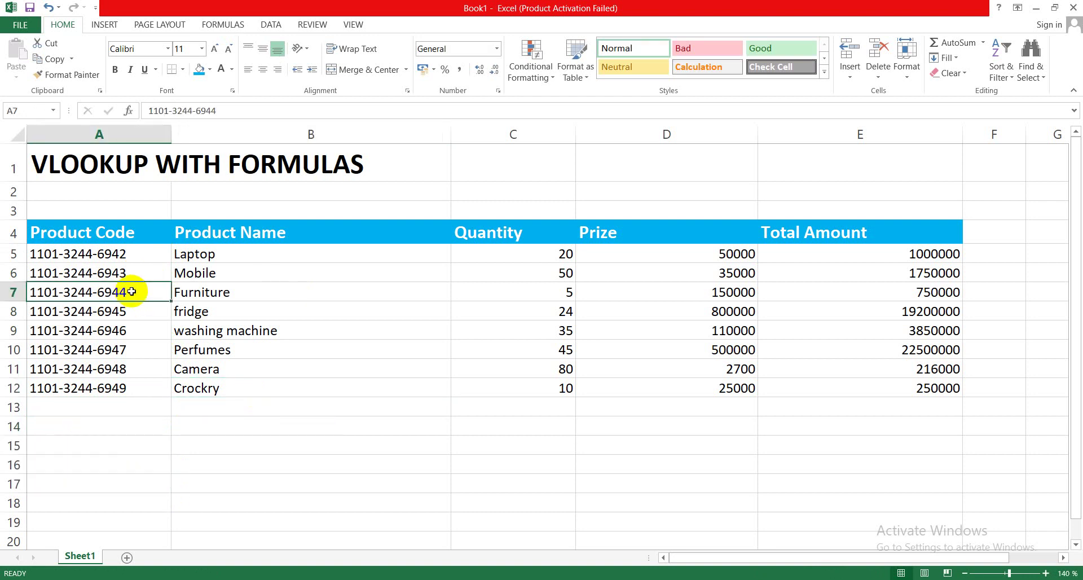
{"action": "left_click", "coordinate": [212, 251]}
{"action": "left_click", "coordinate": [214, 276]}
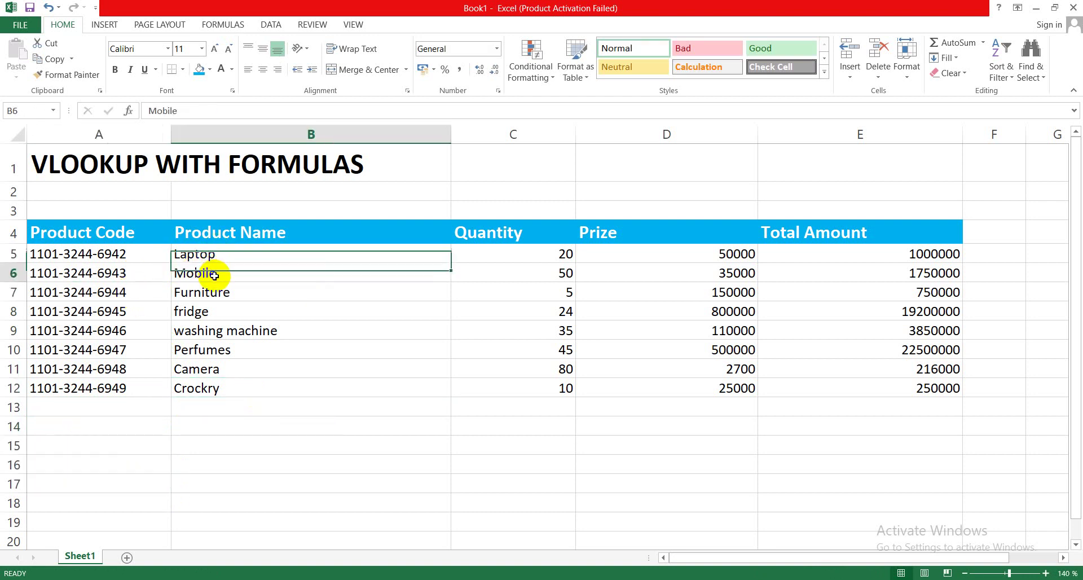
{"action": "left_click", "coordinate": [205, 313]}
{"action": "left_click", "coordinate": [209, 332]}
{"action": "left_click", "coordinate": [206, 368]}
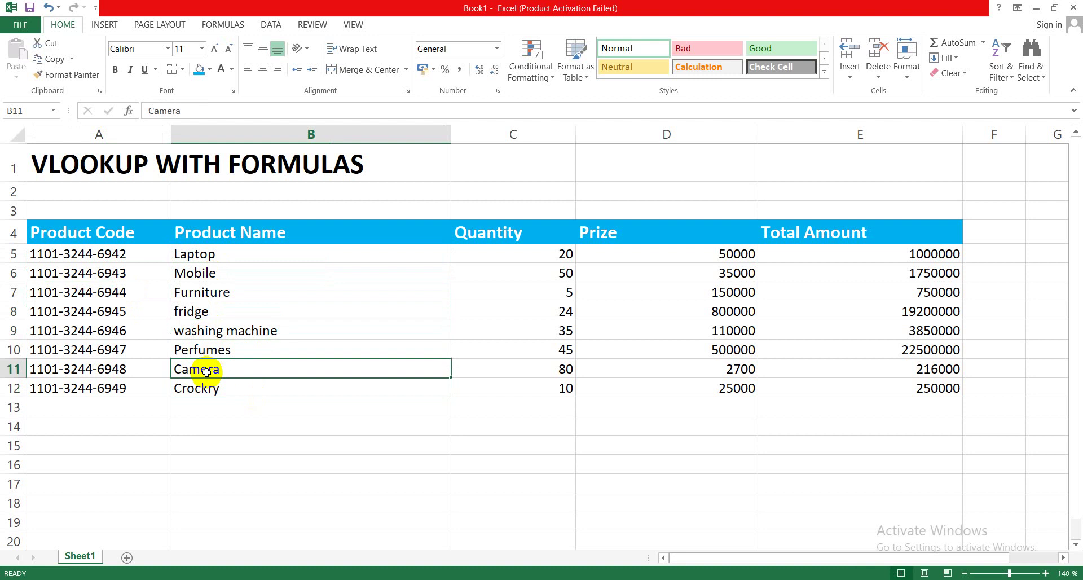
{"action": "left_click", "coordinate": [206, 347]}
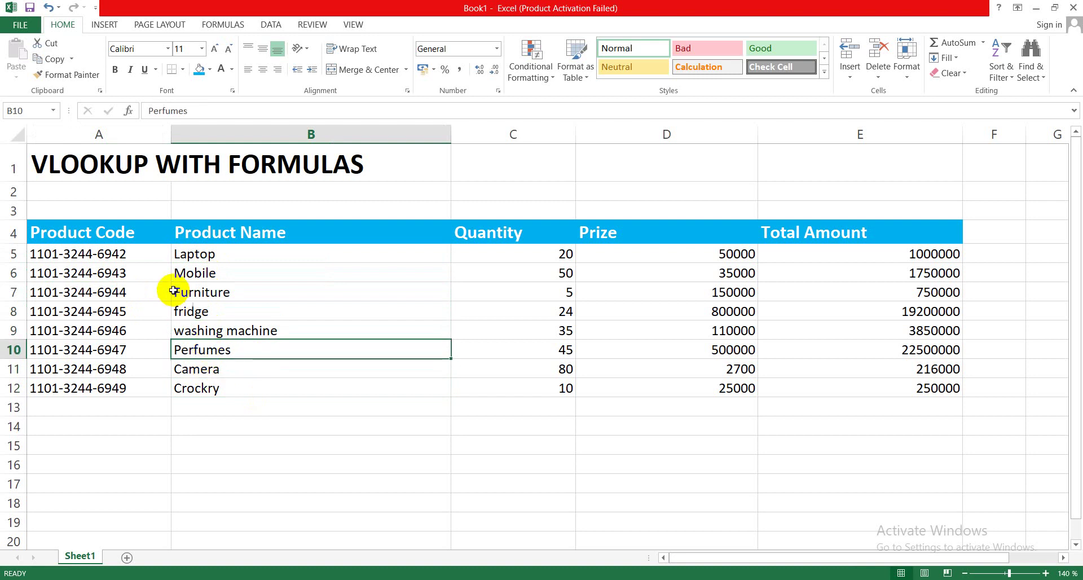
{"action": "left_click", "coordinate": [207, 254]}
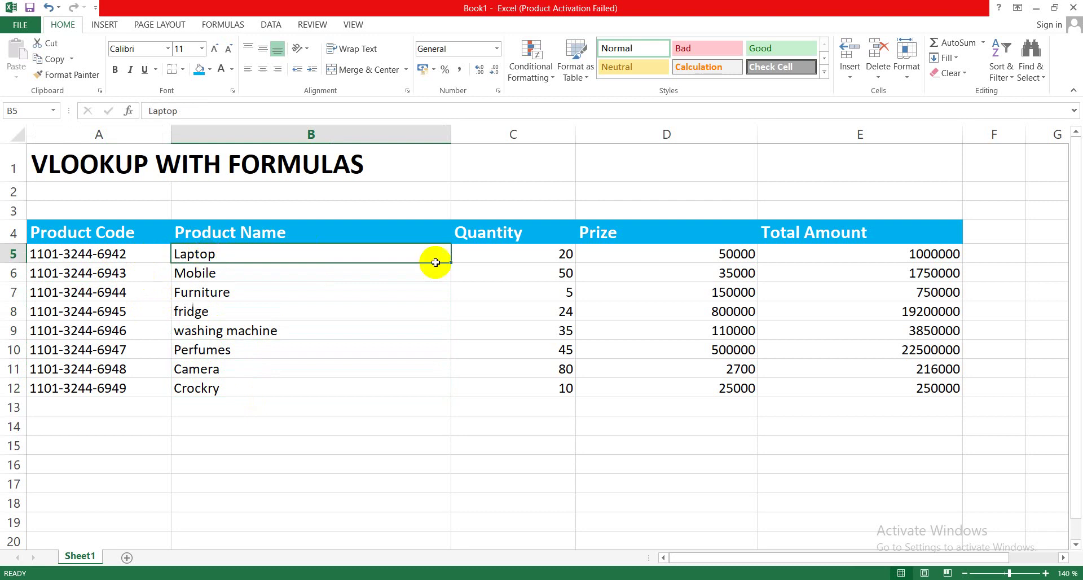
Review the Quantity and Prize values of the listed products and the Total Amount column they feed
{"action": "left_click", "coordinate": [534, 253]}
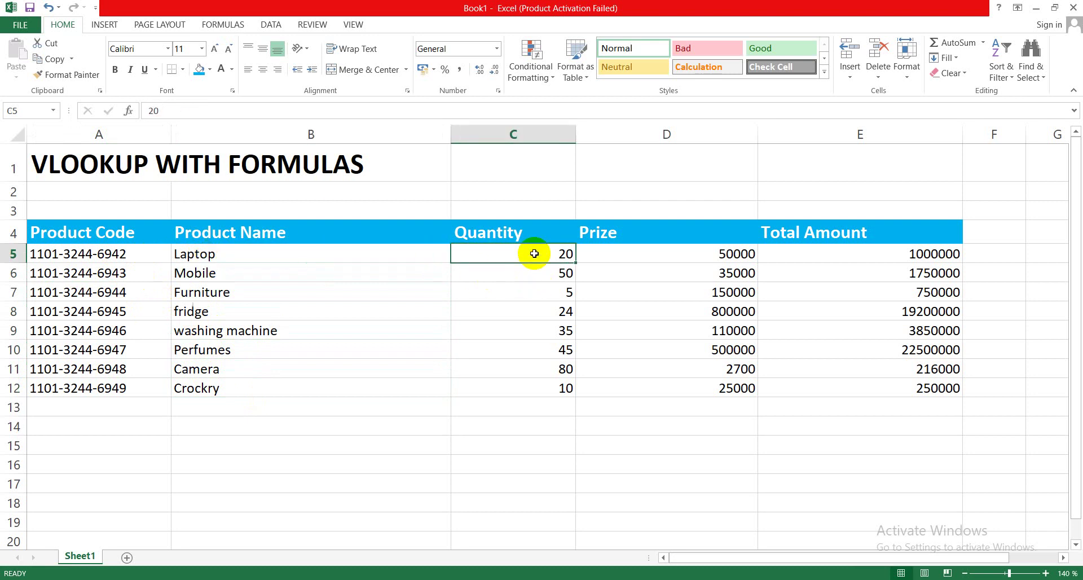
{"action": "left_click", "coordinate": [642, 252]}
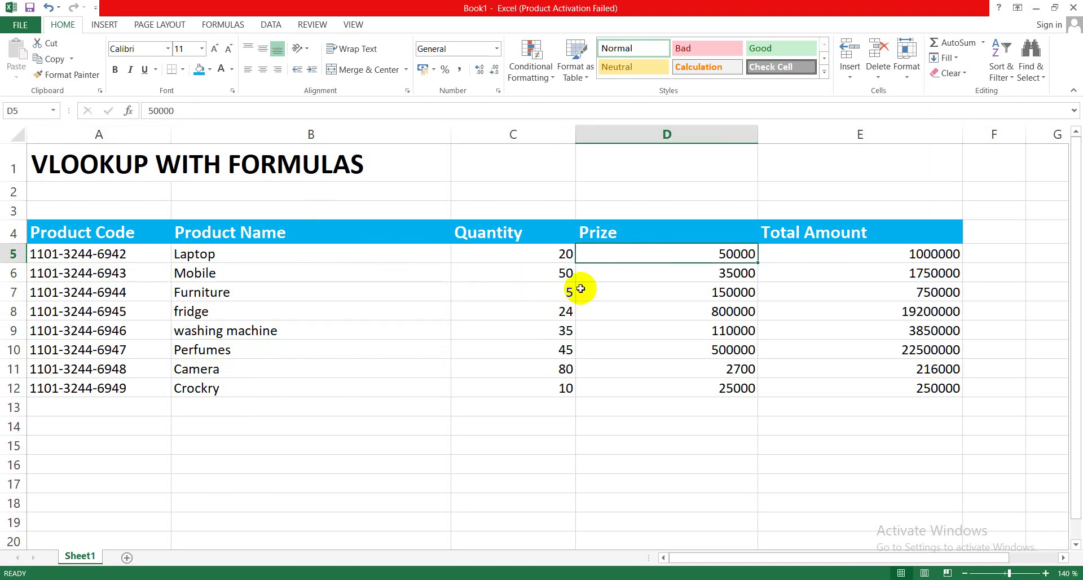
{"action": "left_click", "coordinate": [512, 330]}
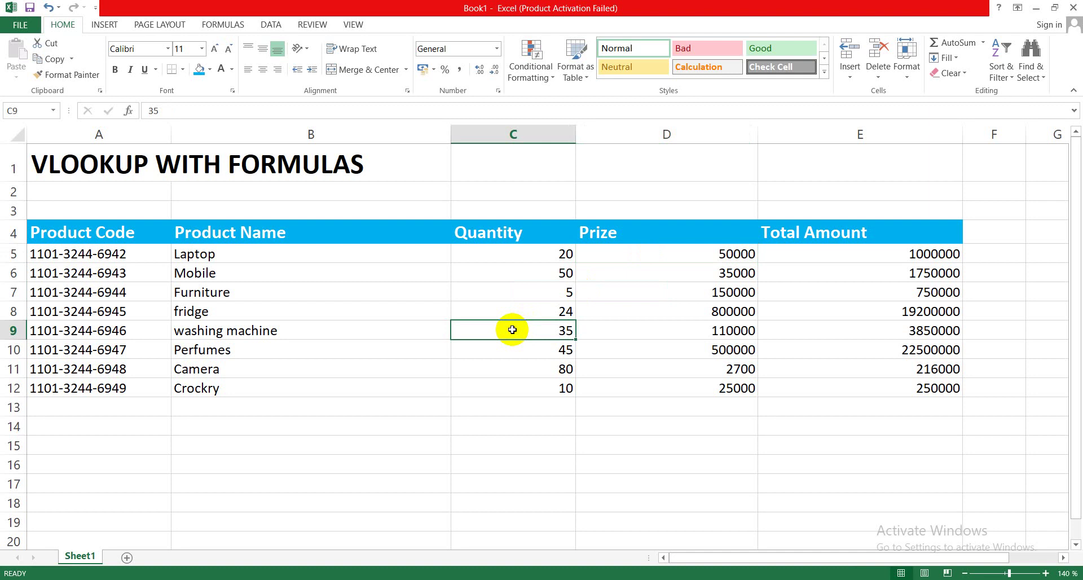
{"action": "left_click", "coordinate": [415, 314]}
{"action": "left_click", "coordinate": [308, 271]}
{"action": "left_click", "coordinate": [261, 310]}
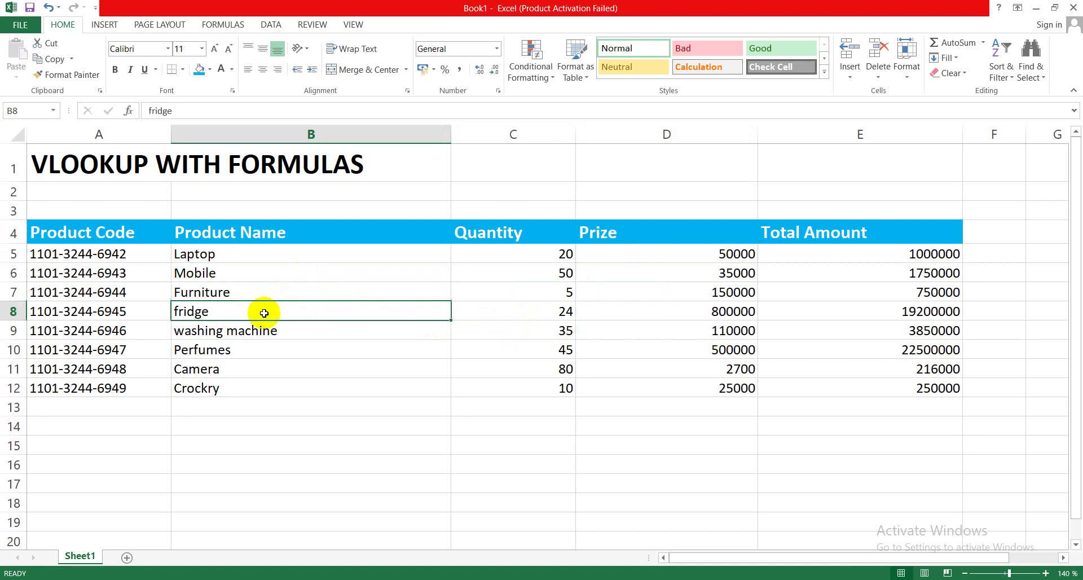
{"action": "left_click", "coordinate": [261, 367]}
{"action": "left_click", "coordinate": [235, 254]}
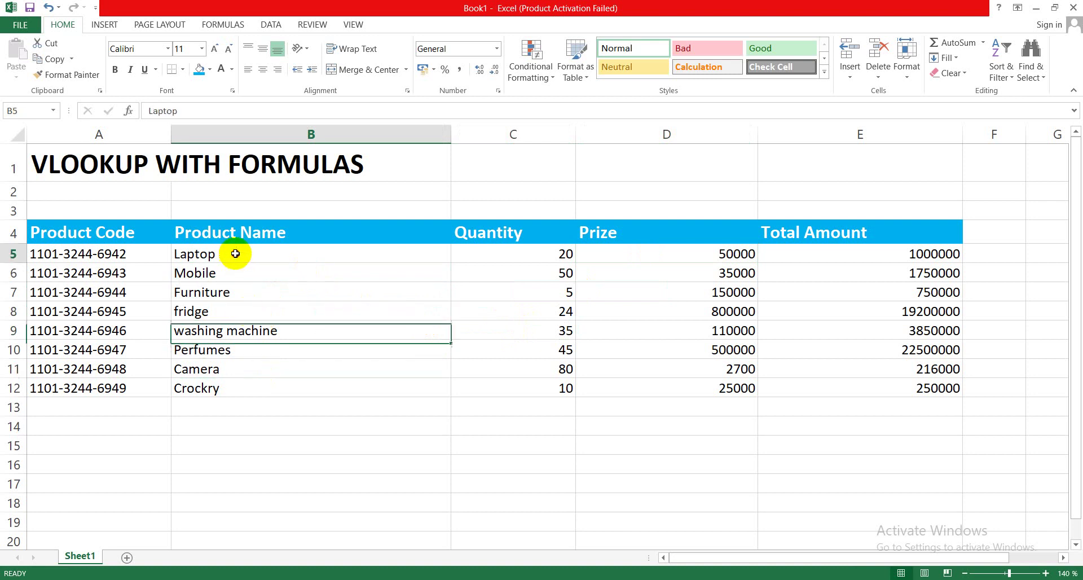
{"action": "left_click", "coordinate": [235, 292]}
{"action": "left_click", "coordinate": [242, 349]}
{"action": "left_click", "coordinate": [549, 253]}
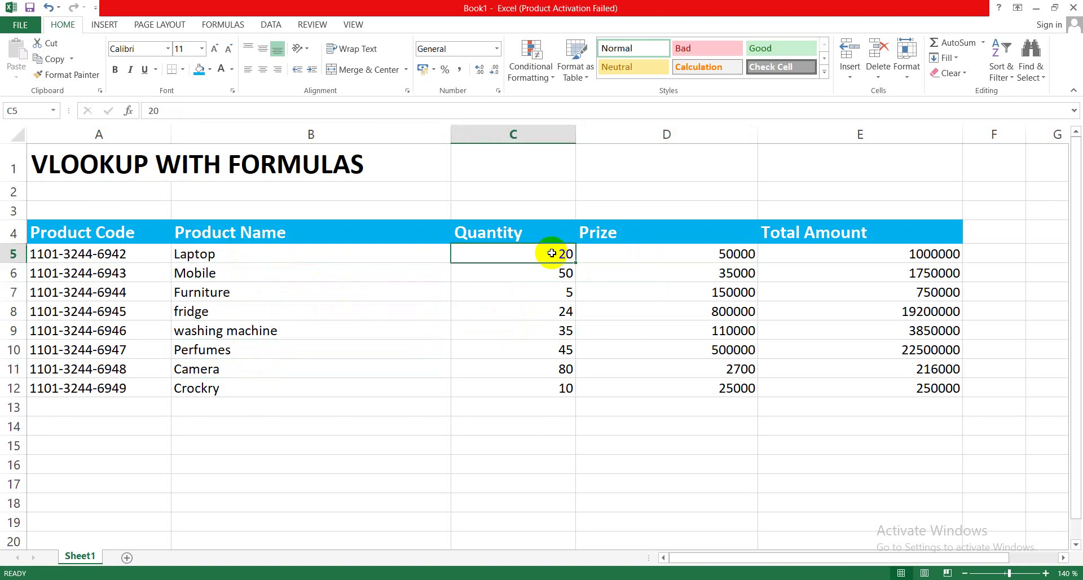
{"action": "left_click", "coordinate": [546, 286]}
{"action": "left_click", "coordinate": [646, 255]}
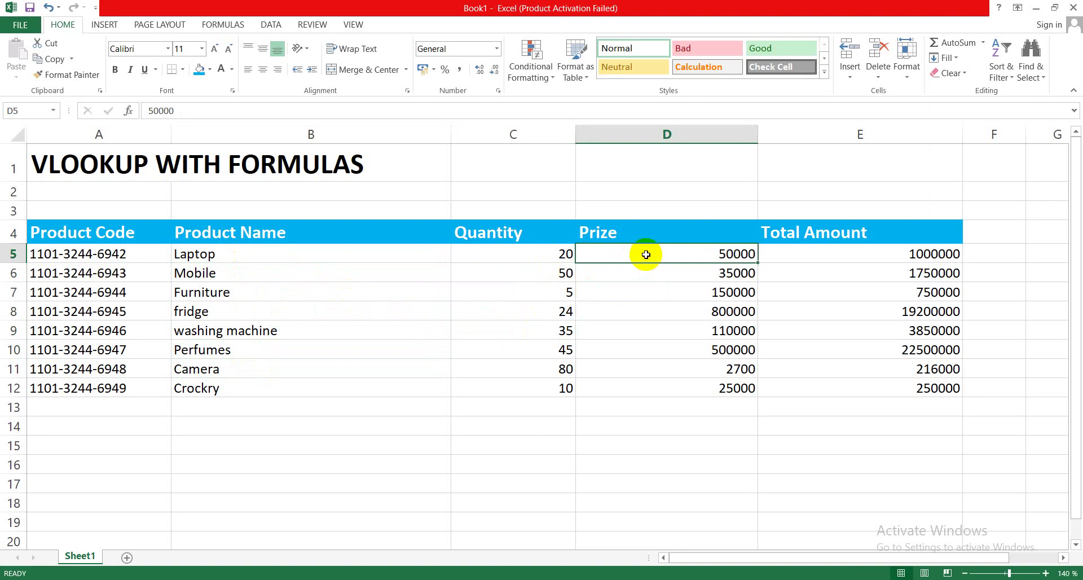
{"action": "left_click", "coordinate": [789, 238]}
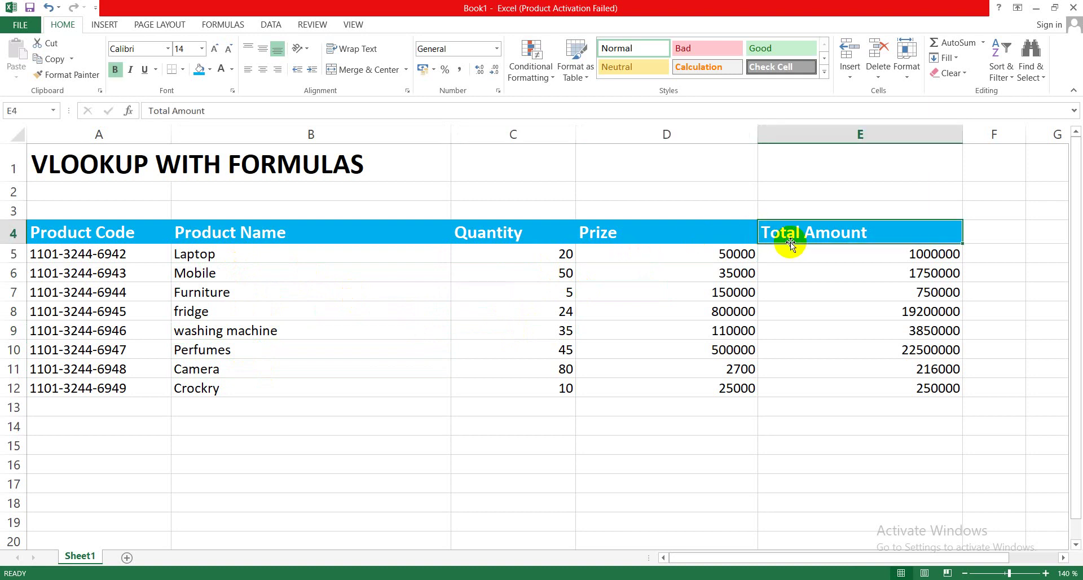
{"action": "left_click", "coordinate": [600, 255]}
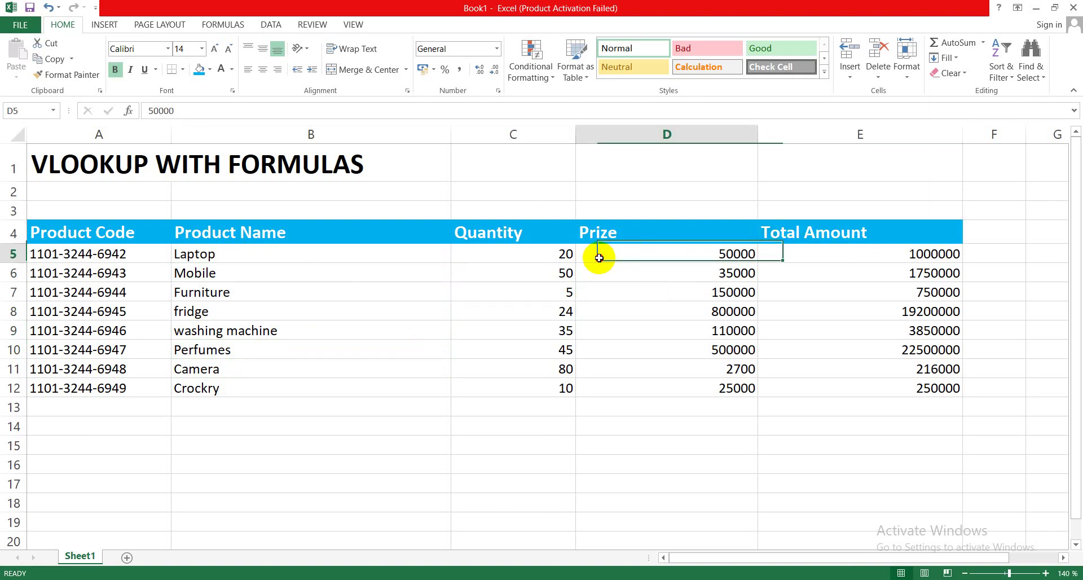
Clear the Laptop's Total Amount in E5 and re-enter it as the formula =C5*D5
{"action": "left_click", "coordinate": [830, 255]}
{"action": "key", "text": "Delete"}
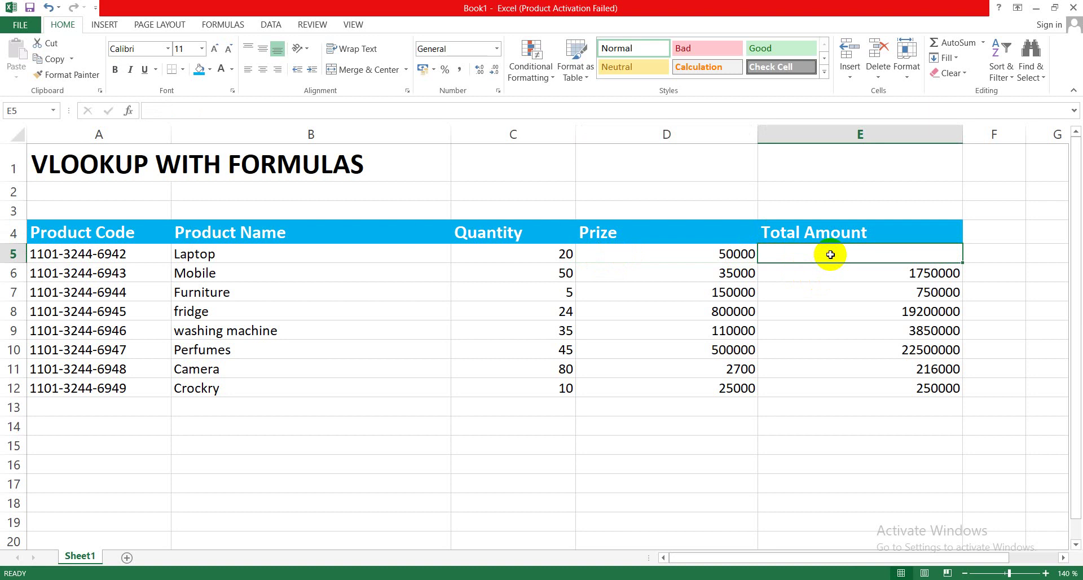
{"action": "type", "text": "="}
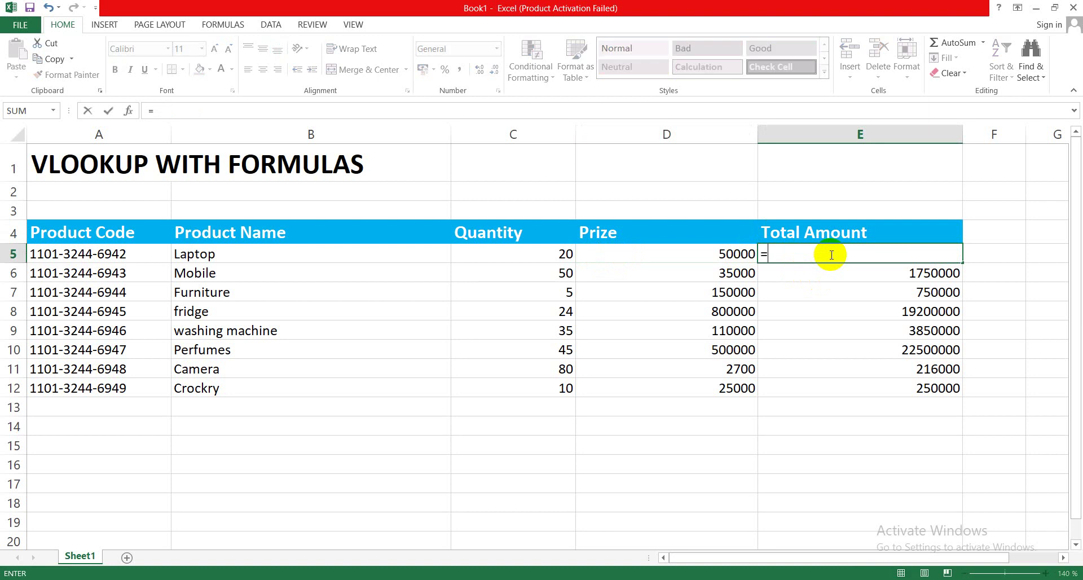
{"action": "left_click", "coordinate": [542, 259]}
{"action": "type", "text": "*"}
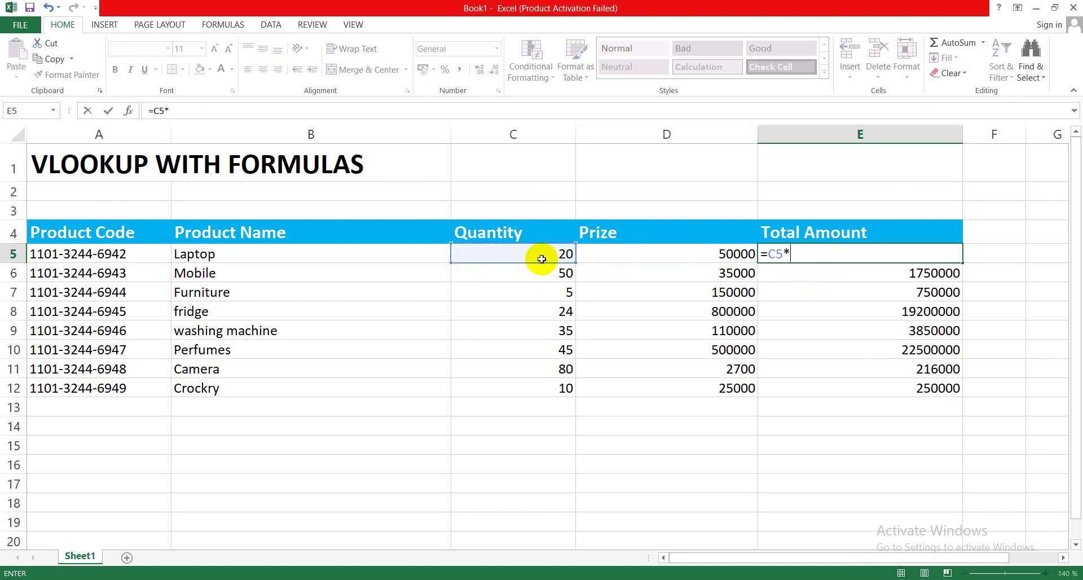
{"action": "left_click", "coordinate": [620, 255]}
{"action": "key", "text": "Return"}
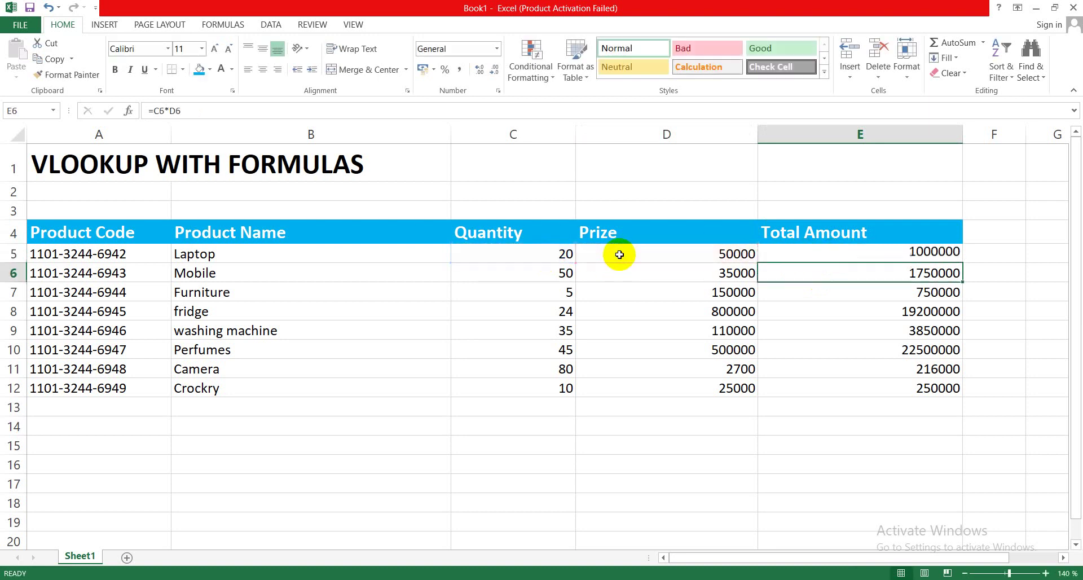
{"action": "left_click", "coordinate": [880, 248]}
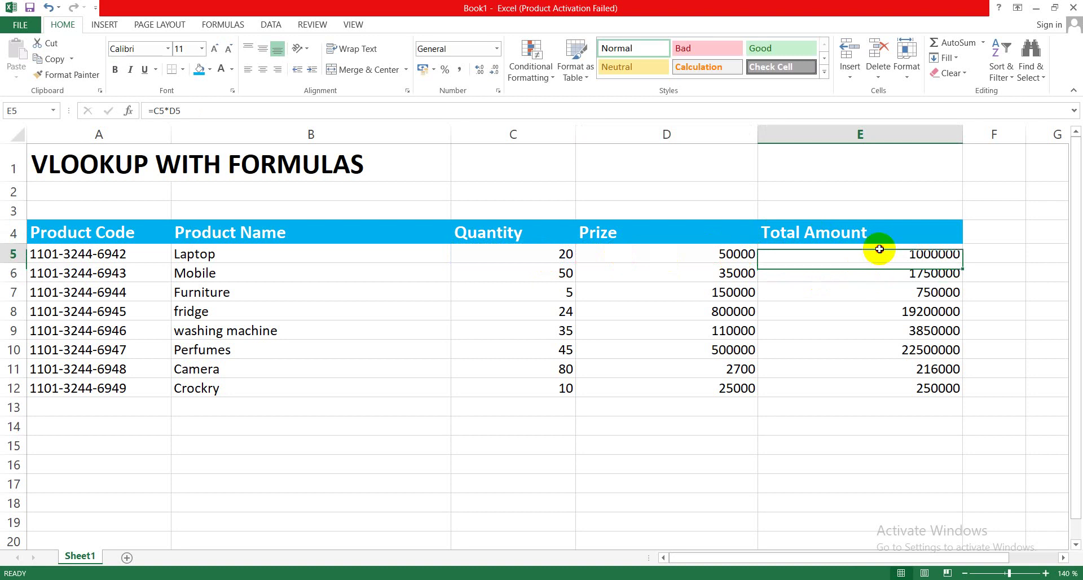
{"action": "left_click", "coordinate": [896, 290]}
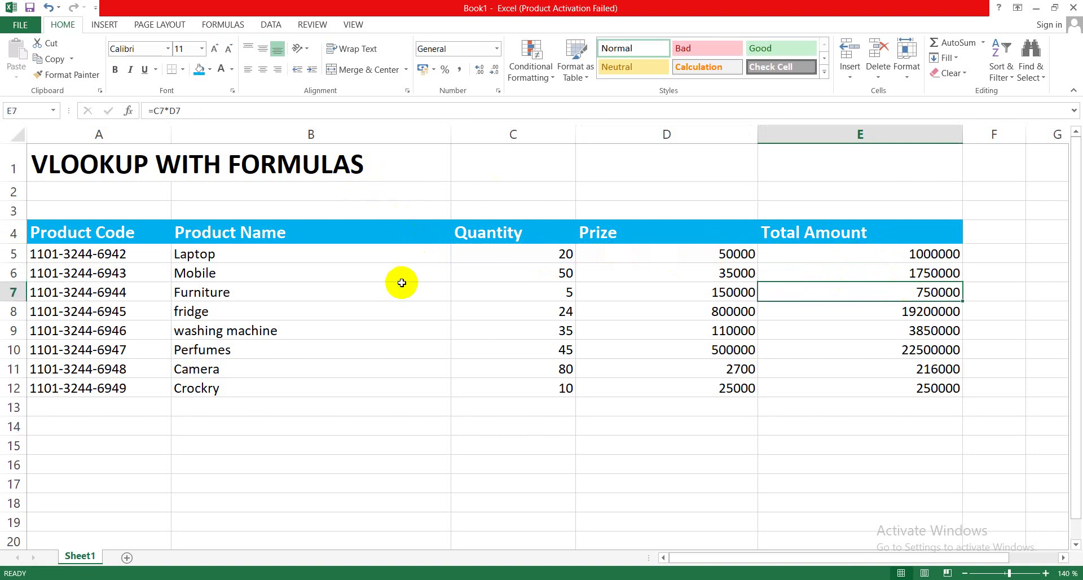
{"action": "left_click", "coordinate": [287, 270]}
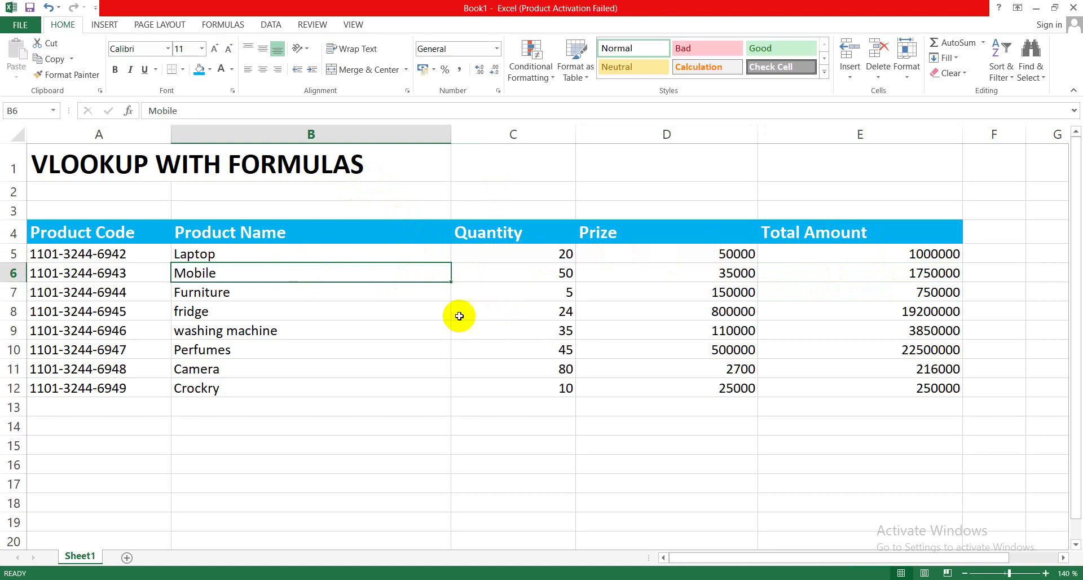
{"action": "left_click", "coordinate": [364, 314]}
{"action": "left_click", "coordinate": [265, 273]}
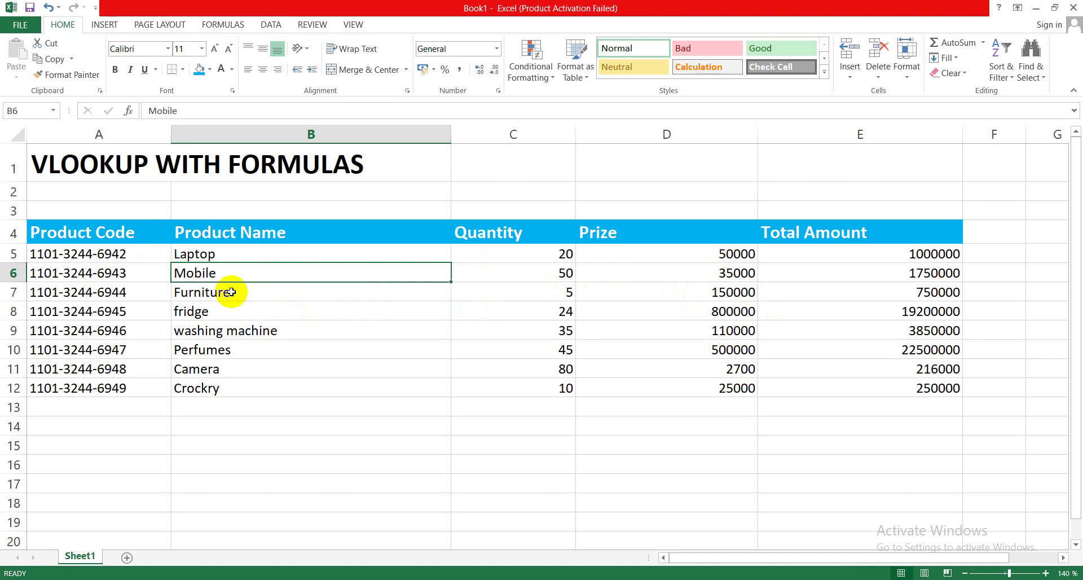
Hide the rows of the product table range A4:E12 and unhide them again
{"action": "left_click_drag", "start_coordinate": [82, 231], "coordinate": [818, 387]}
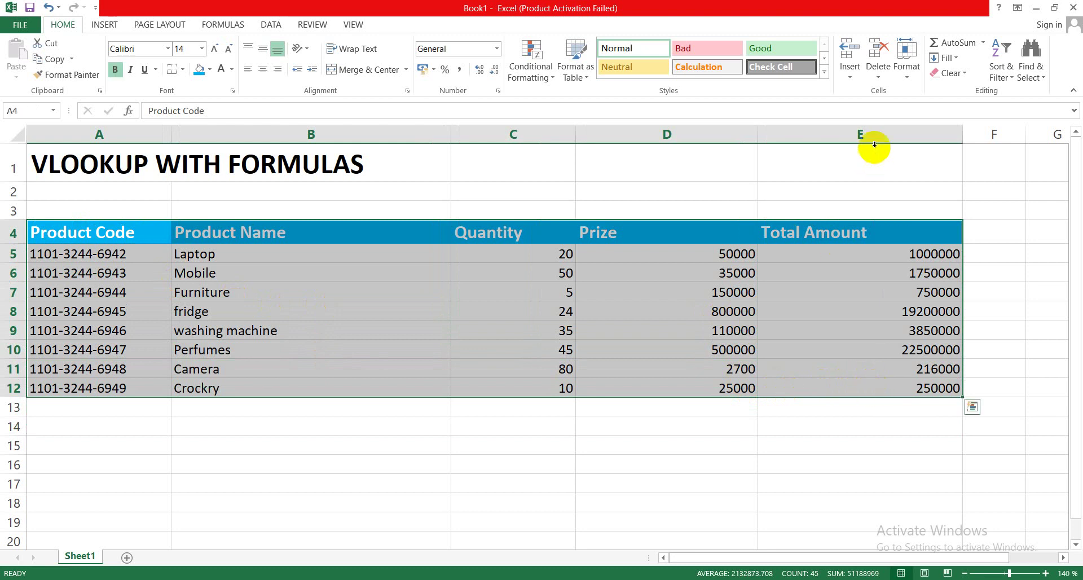
{"action": "left_click", "coordinate": [907, 71]}
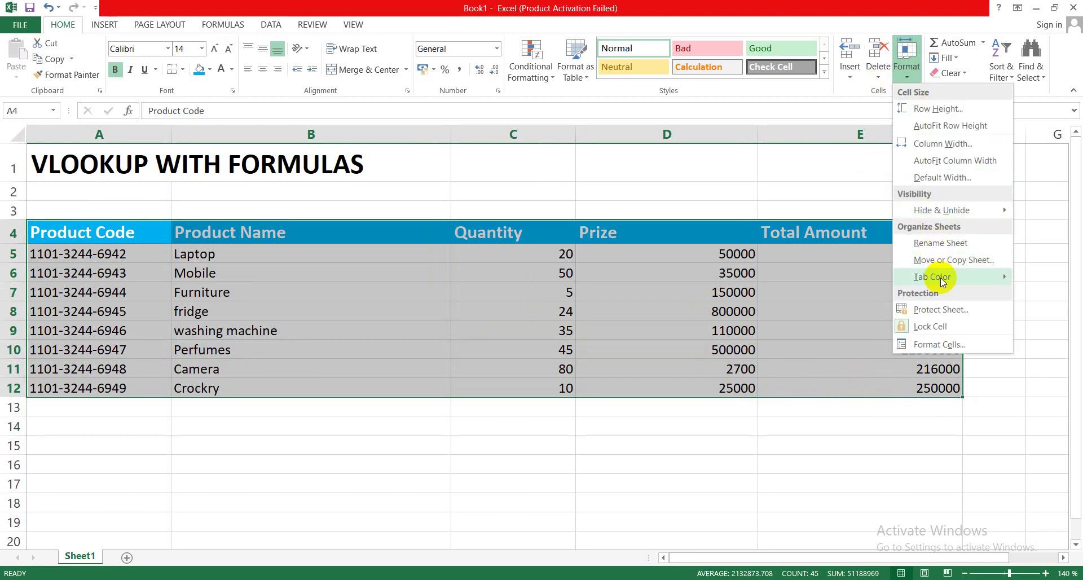
{"action": "mouse_move", "coordinate": [928, 210]}
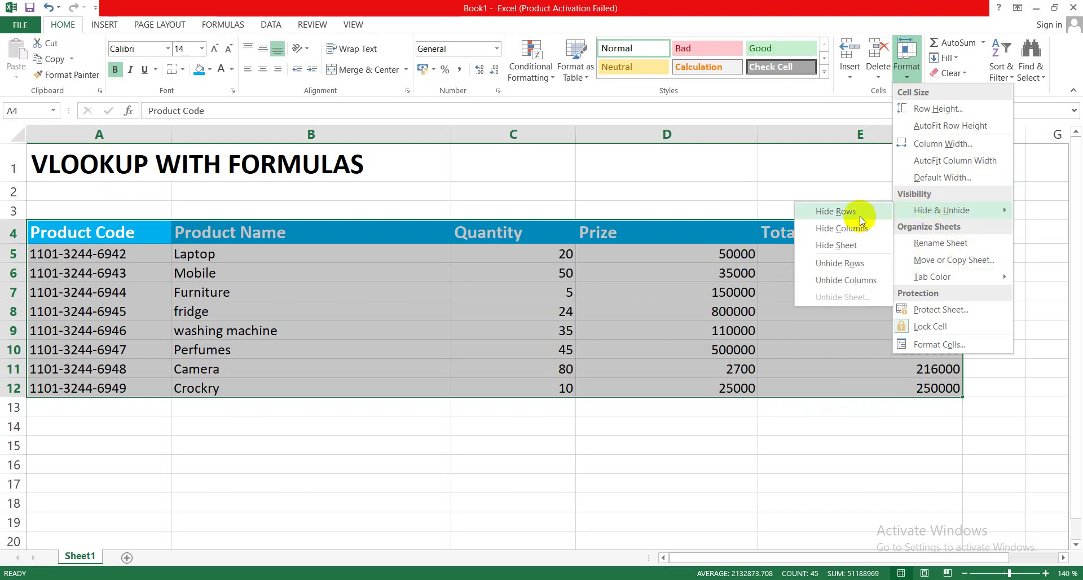
{"action": "left_click", "coordinate": [836, 211]}
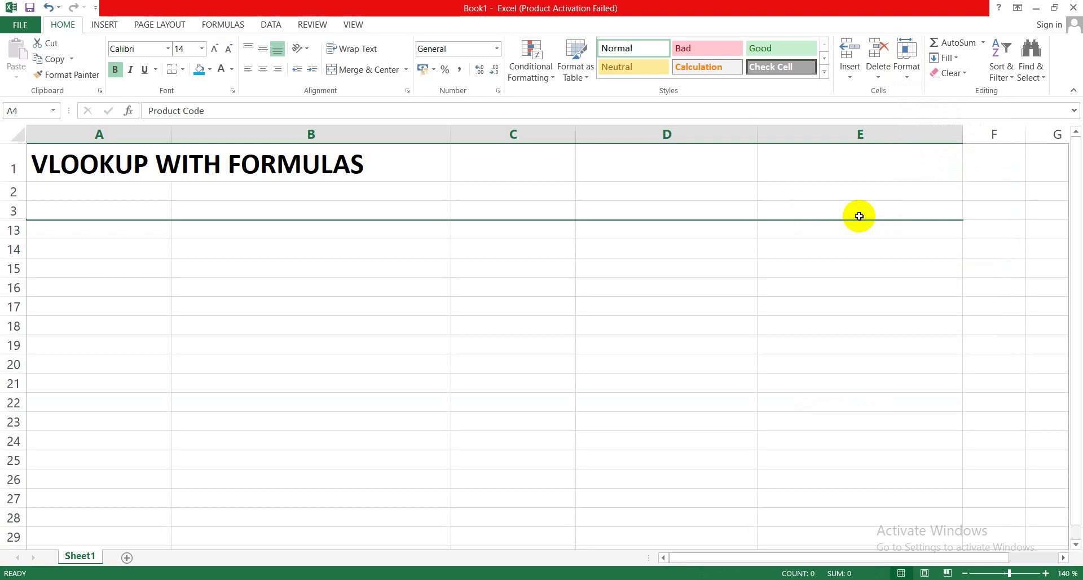
{"action": "left_click", "coordinate": [907, 78]}
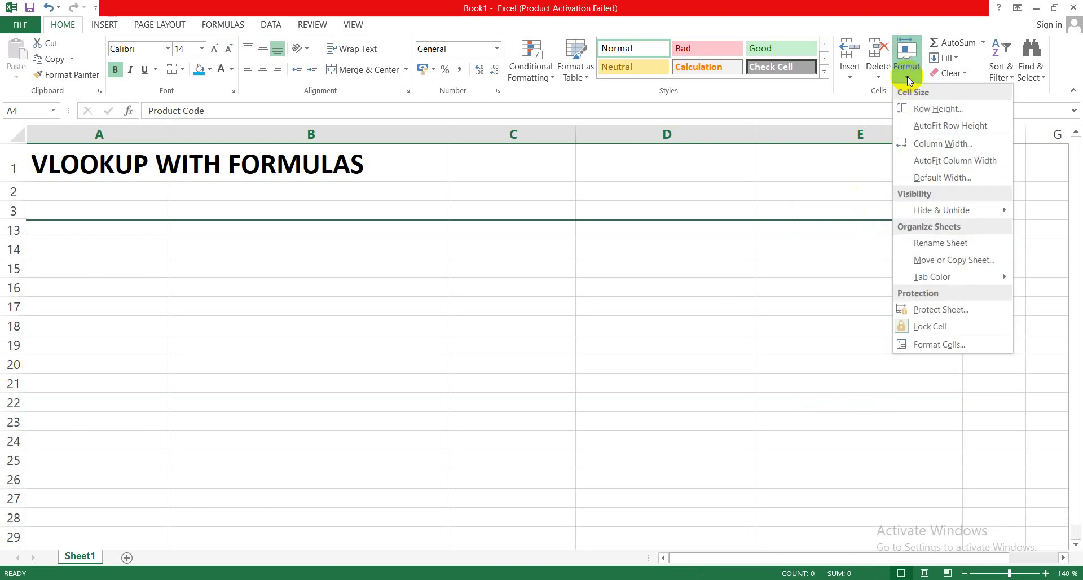
{"action": "mouse_move", "coordinate": [928, 210]}
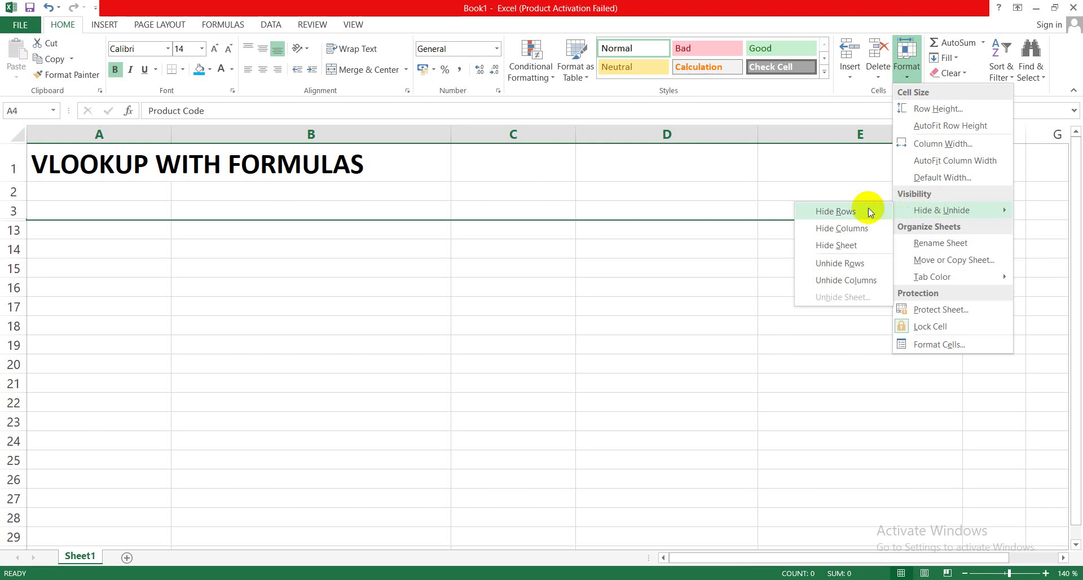
{"action": "left_click", "coordinate": [839, 267]}
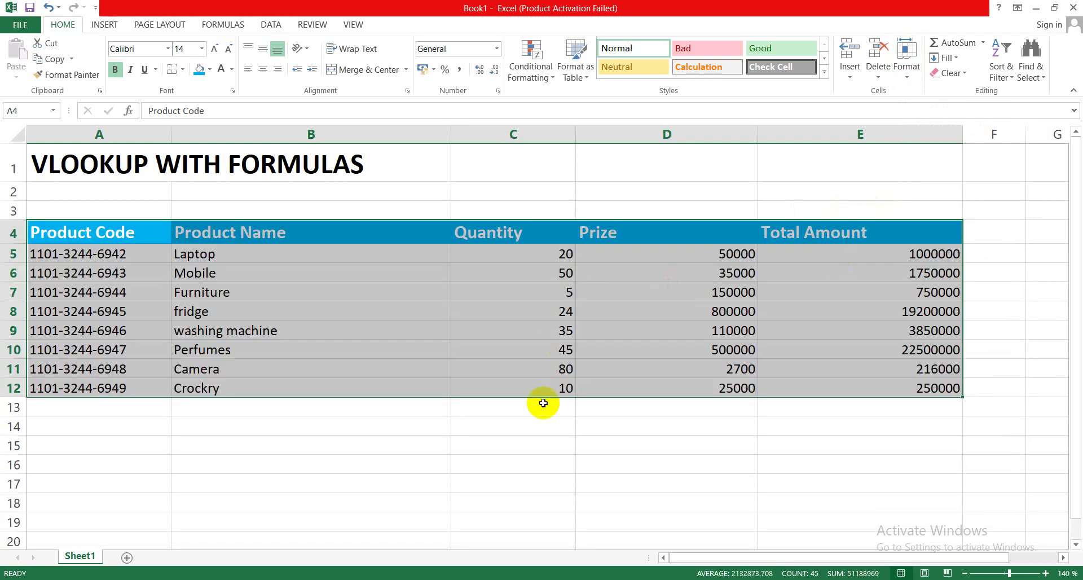
Enter the heading Prize in cell C14 below the product table
{"action": "right_click", "coordinate": [486, 434]}
{"action": "key", "text": "Escape"}
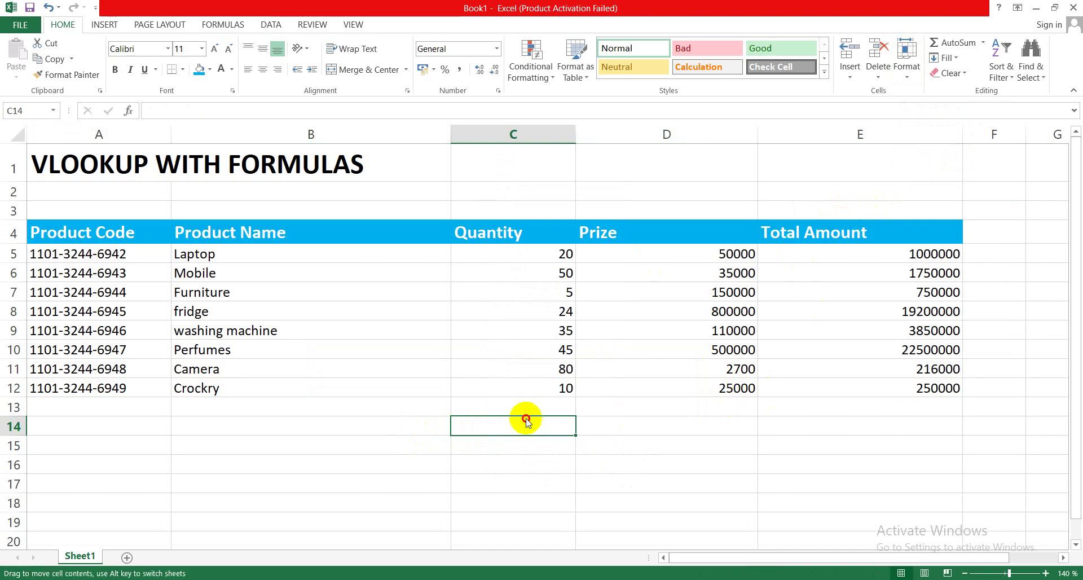
{"action": "left_click", "coordinate": [404, 426]}
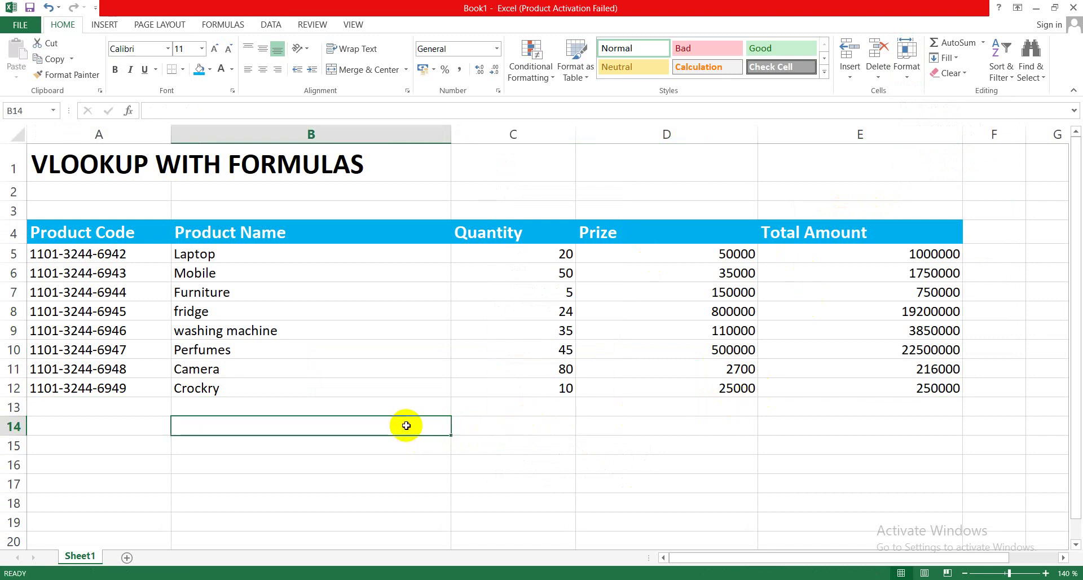
{"action": "left_click", "coordinate": [481, 424]}
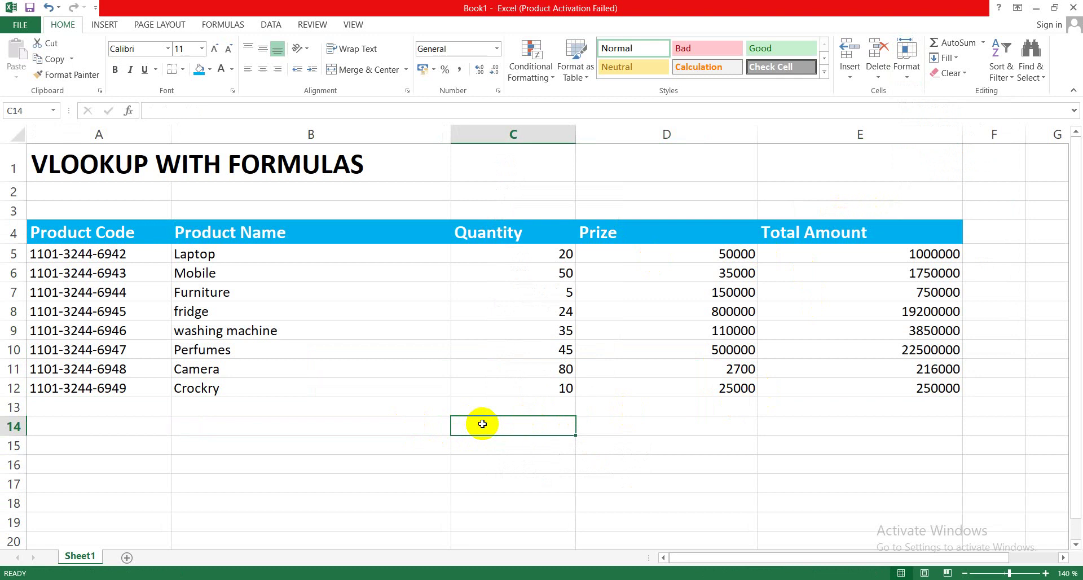
{"action": "type", "text": "p"}
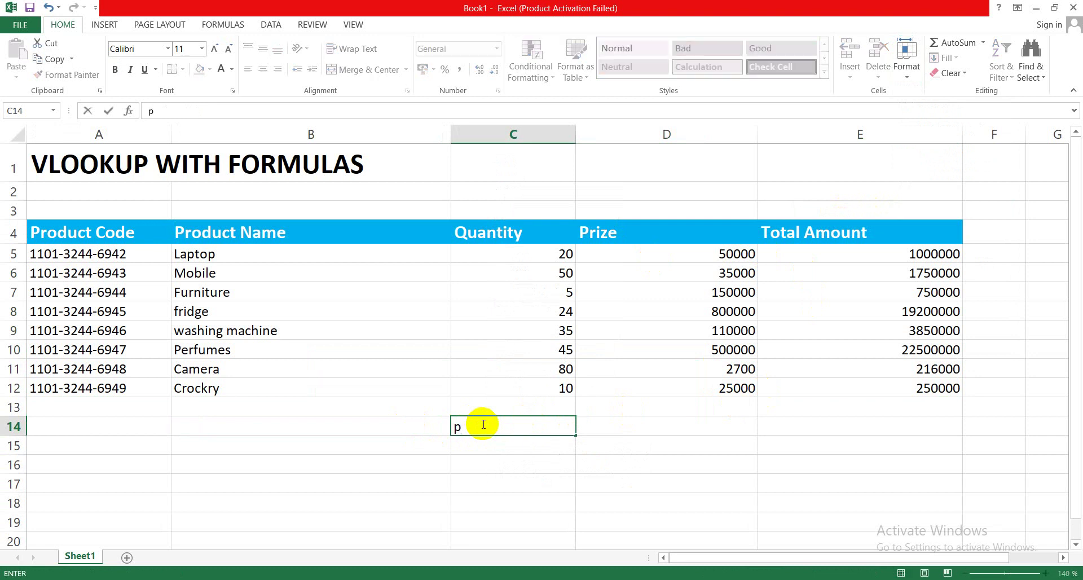
{"action": "key", "text": "BackSpace"}
{"action": "type", "text": "Prize"}
{"action": "left_click", "coordinate": [483, 467]}
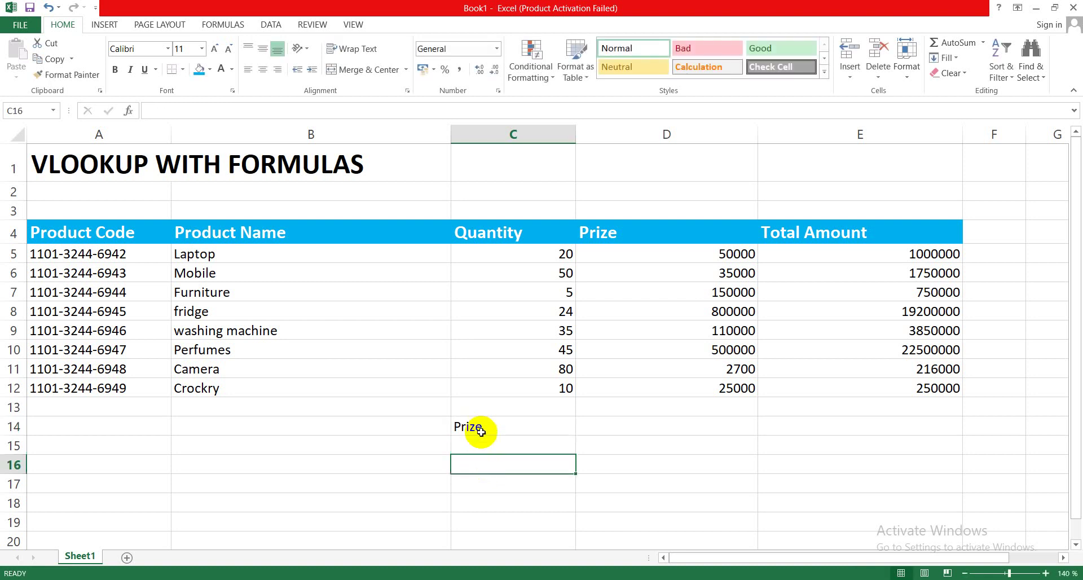
Format the Prize heading in C14 with the blue header fill, white text, font size 14 and centered alignment
{"action": "left_click", "coordinate": [482, 426]}
{"action": "left_click", "coordinate": [199, 68]}
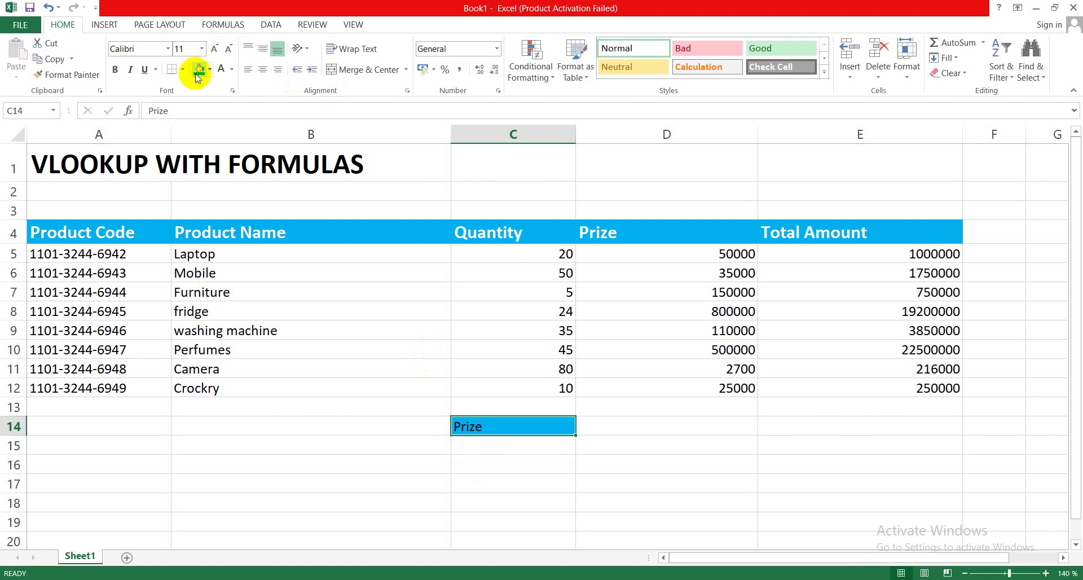
{"action": "left_click", "coordinate": [220, 69]}
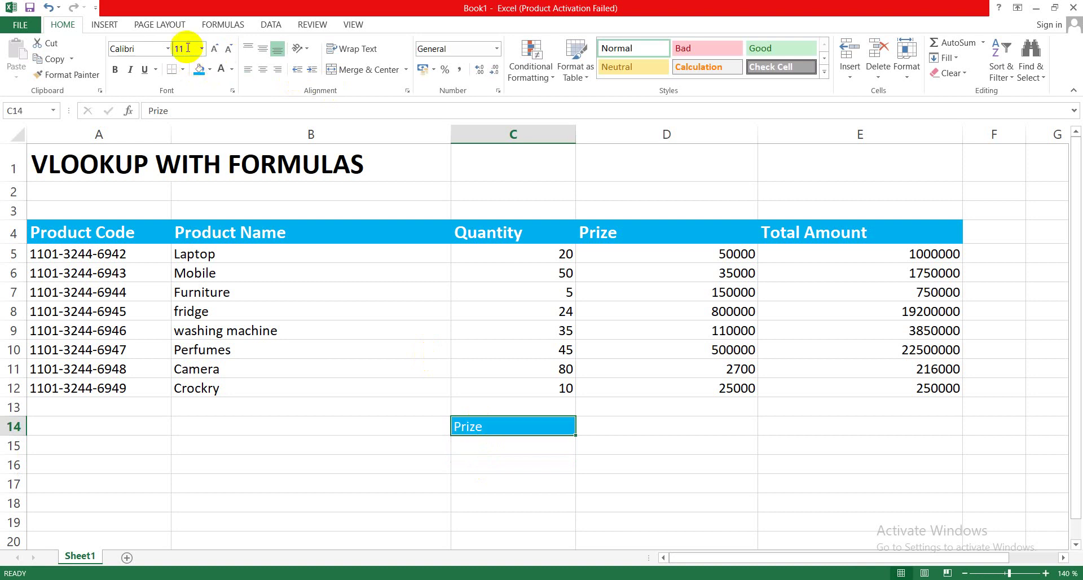
{"action": "left_click", "coordinate": [216, 50]}
{"action": "left_click", "coordinate": [215, 50]}
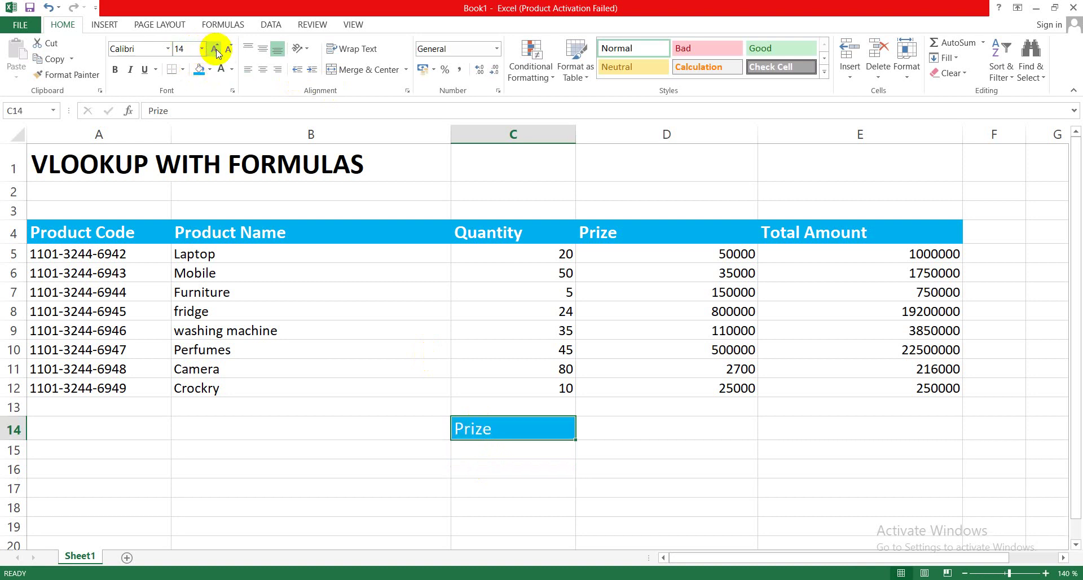
{"action": "left_click", "coordinate": [264, 70]}
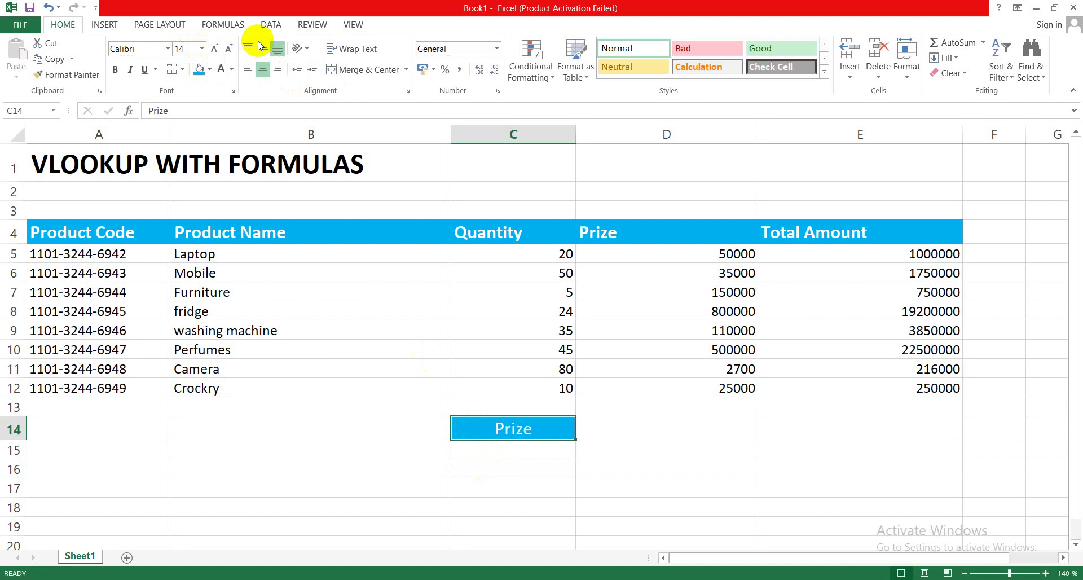
Enter the formula =vlookup(B15,A4:E12,4,false) in C15 to look up the price by product code
{"action": "left_click", "coordinate": [541, 453]}
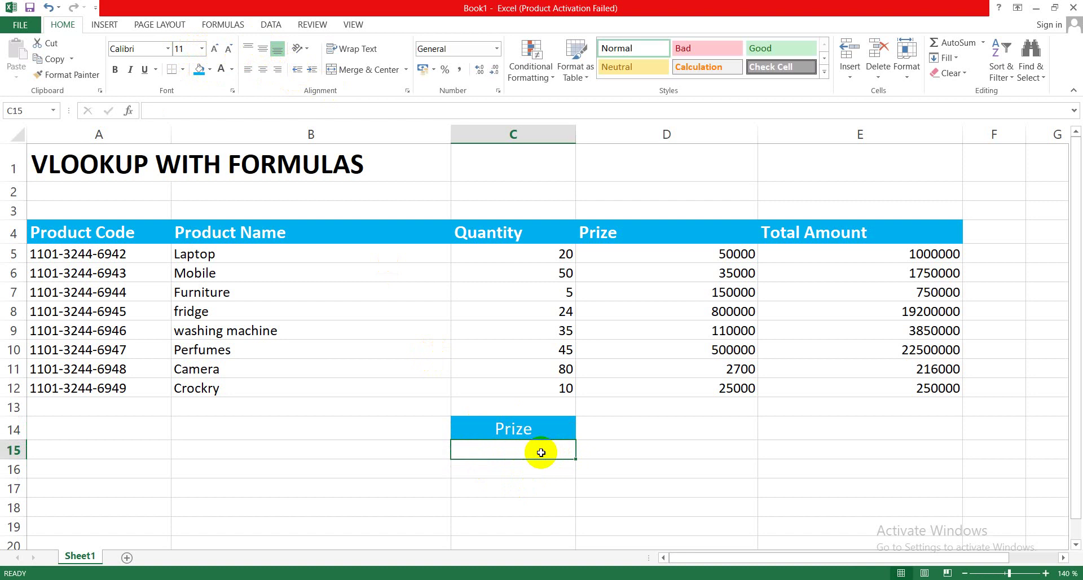
{"action": "type", "text": "=vl"}
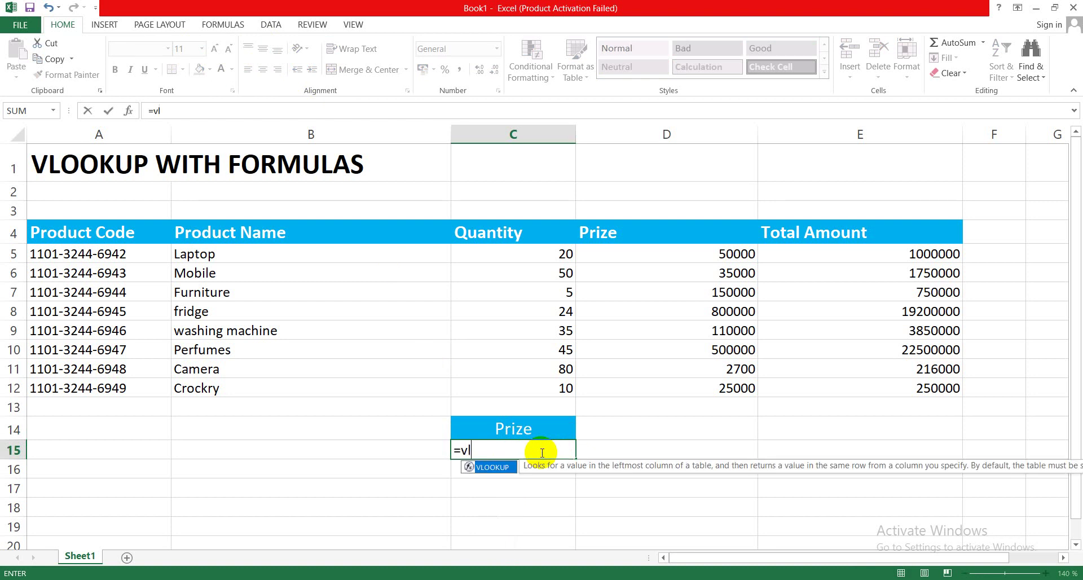
{"action": "type", "text": "ookup("}
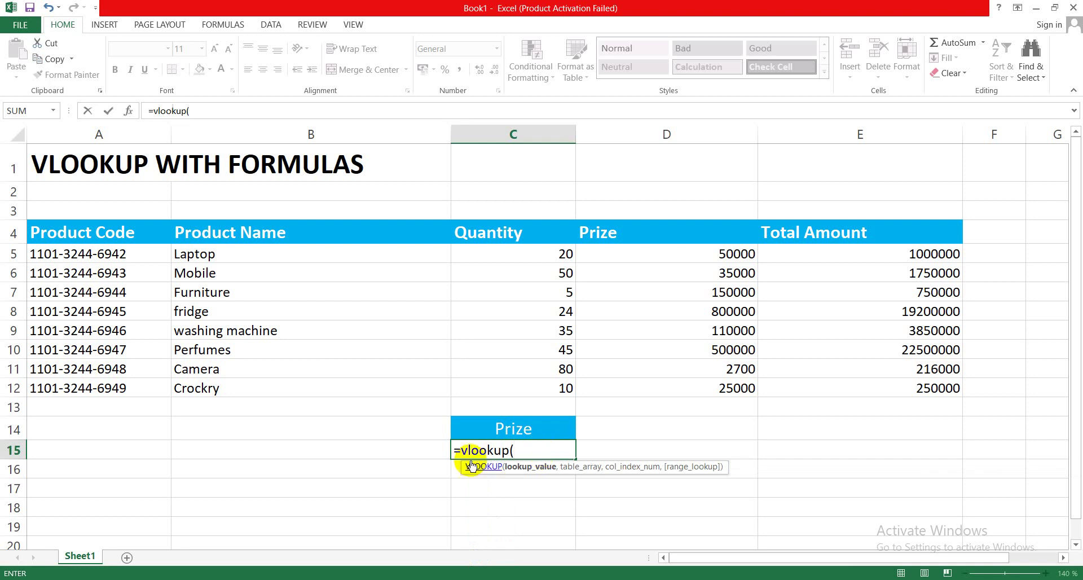
{"action": "left_click", "coordinate": [423, 448]}
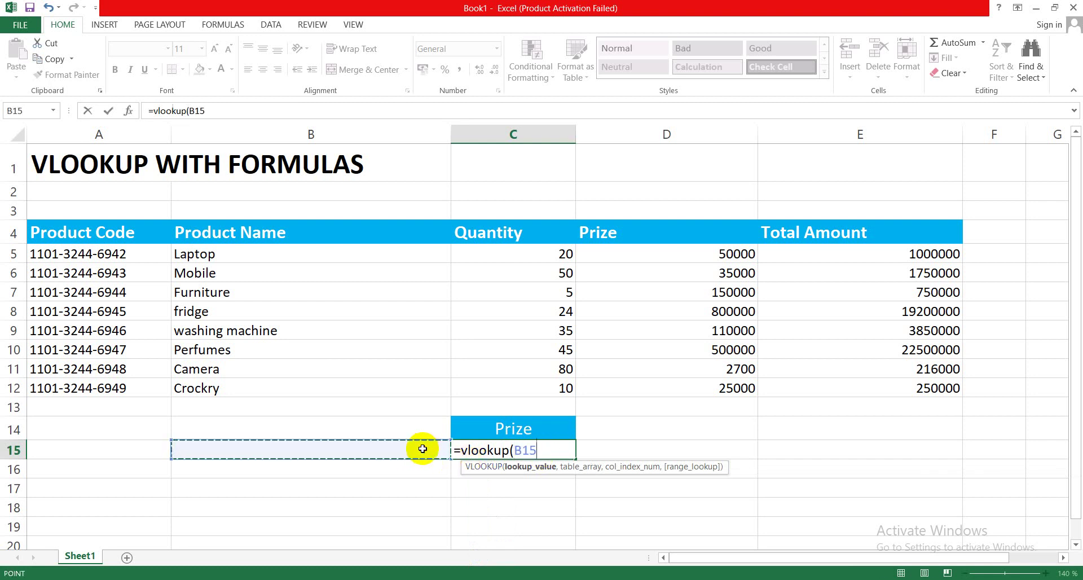
{"action": "type", "text": ","}
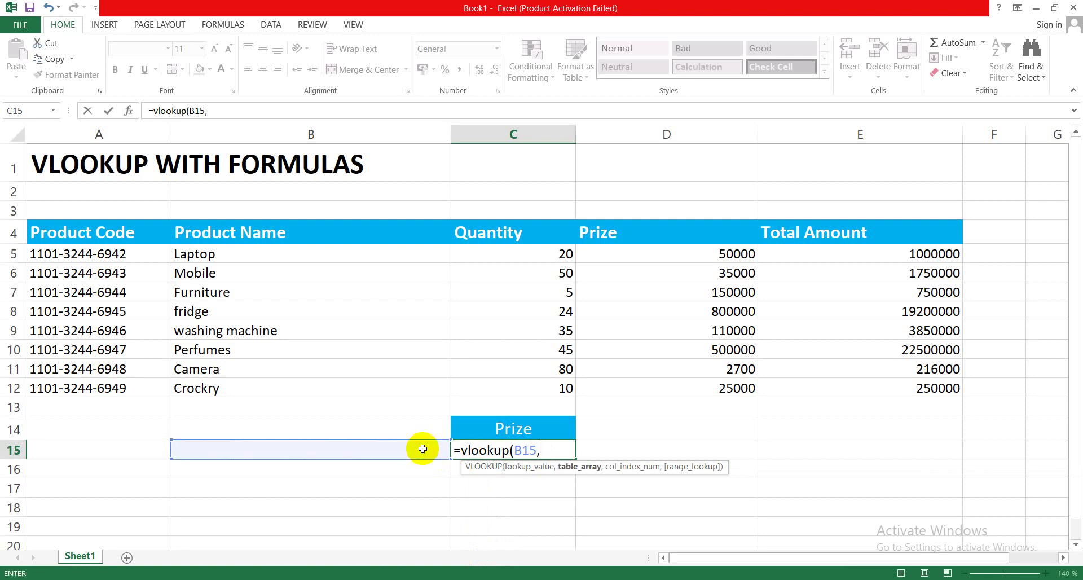
{"action": "left_click", "coordinate": [65, 238]}
{"action": "left_click_drag", "start_coordinate": [65, 238], "coordinate": [821, 380]}
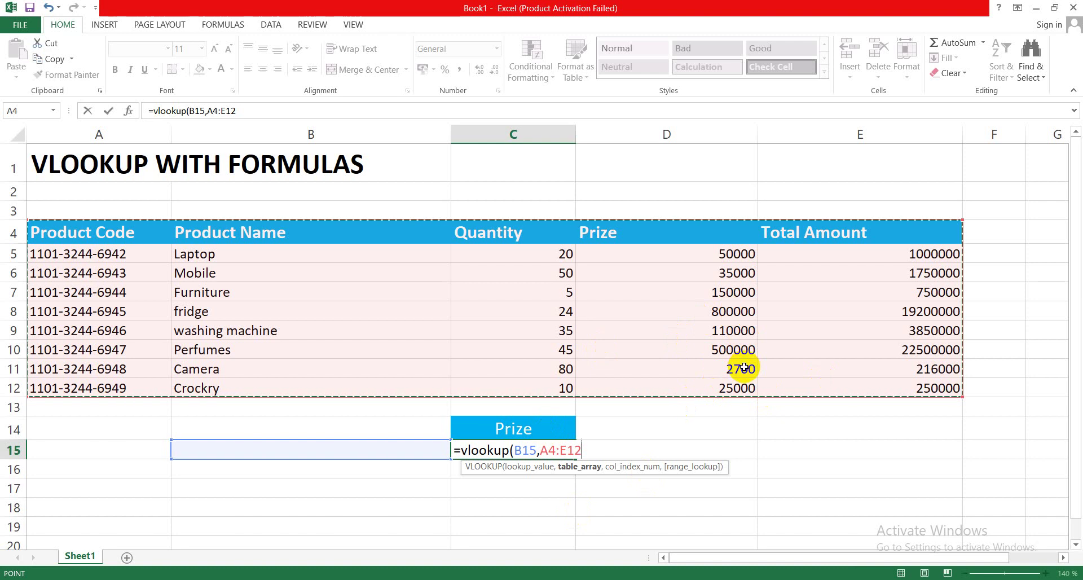
{"action": "type", "text": ","}
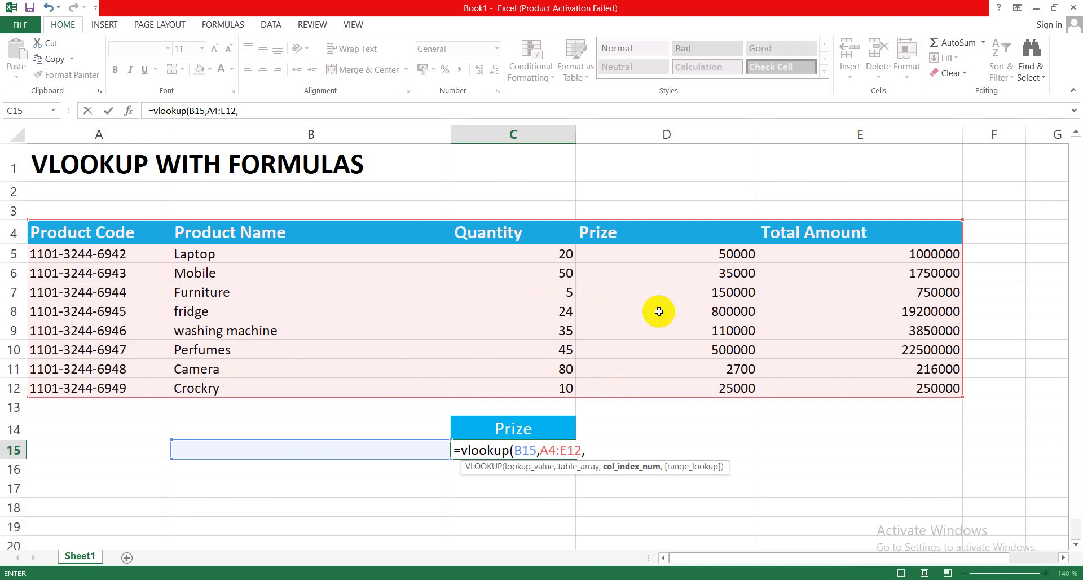
{"action": "type", "text": "4,"}
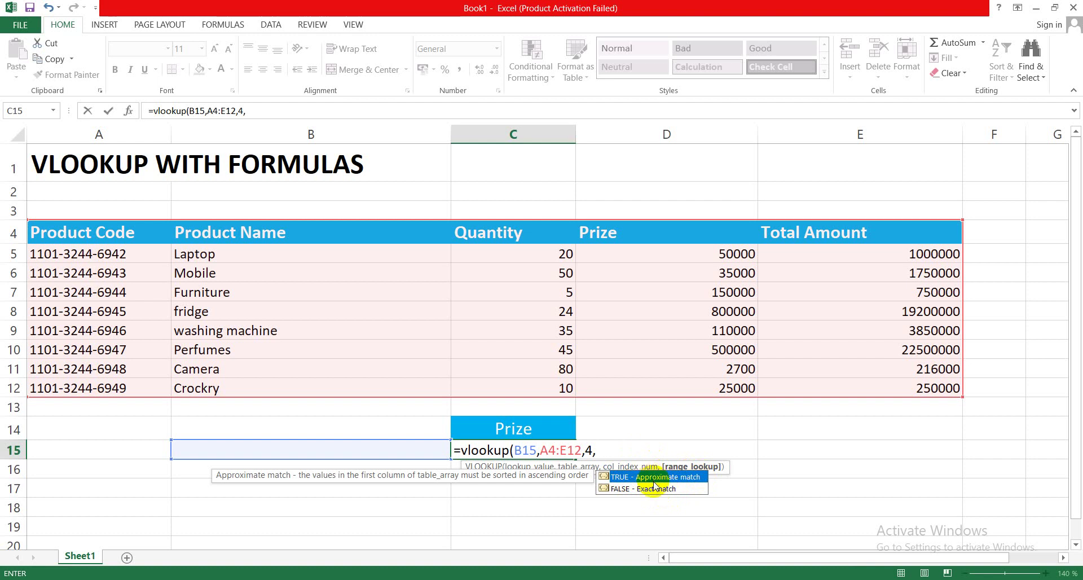
{"action": "type", "text": "false"}
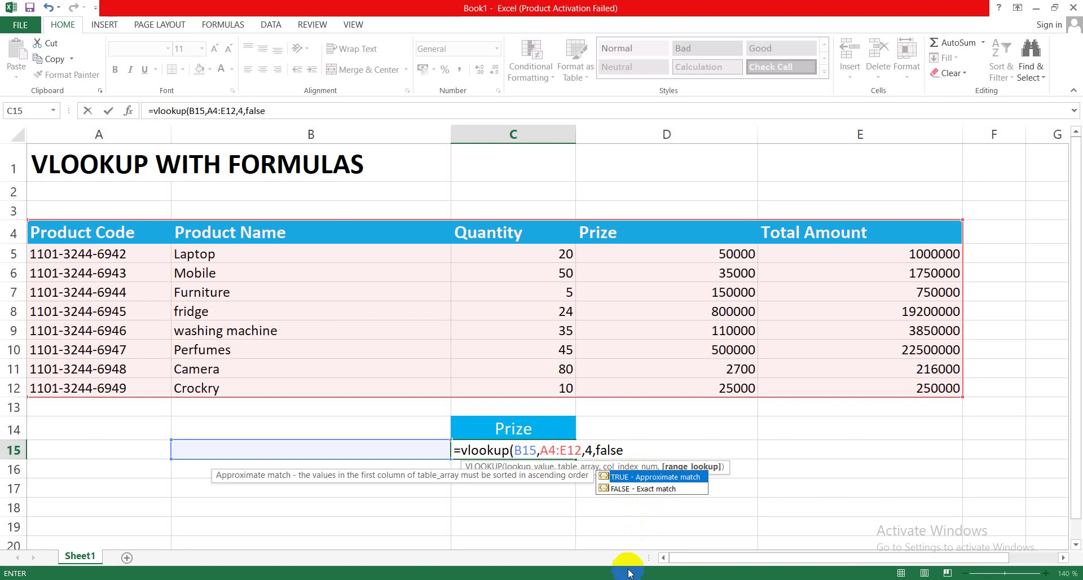
{"action": "type", "text": ")"}
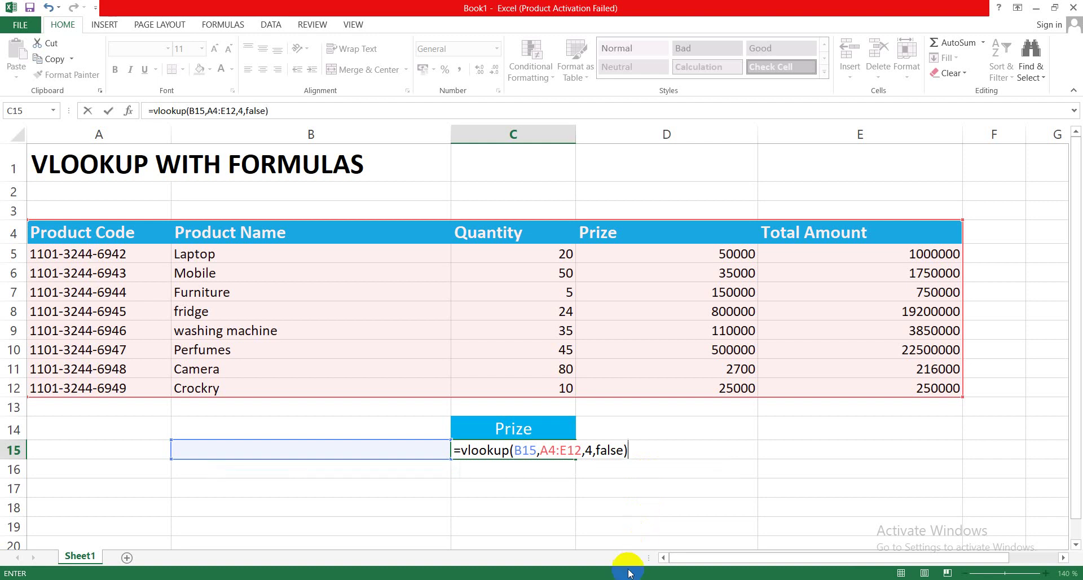
{"action": "key", "text": "Return"}
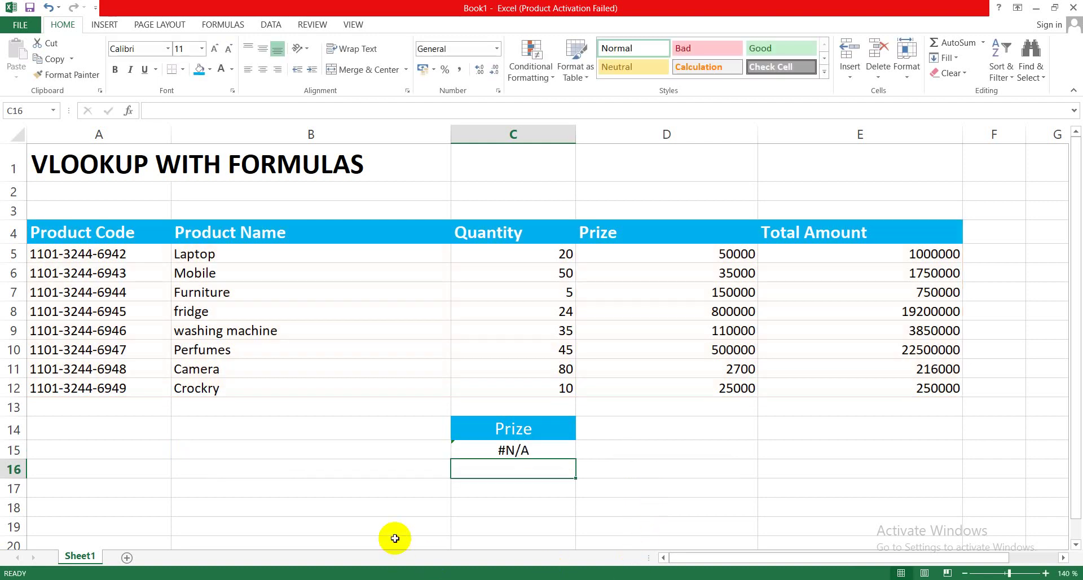
{"action": "left_click", "coordinate": [395, 446]}
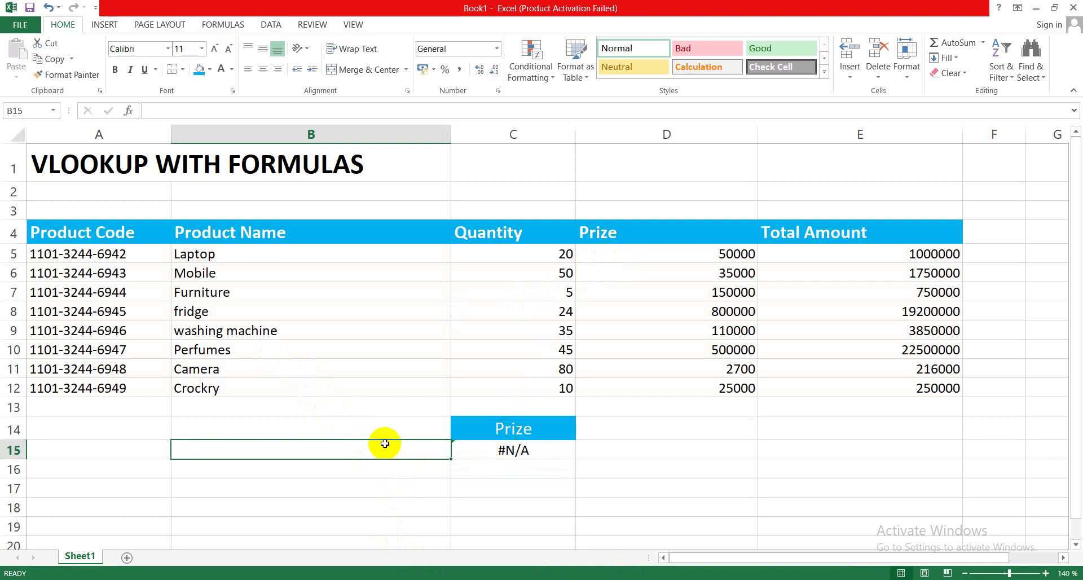
{"action": "type", "text": "11"}
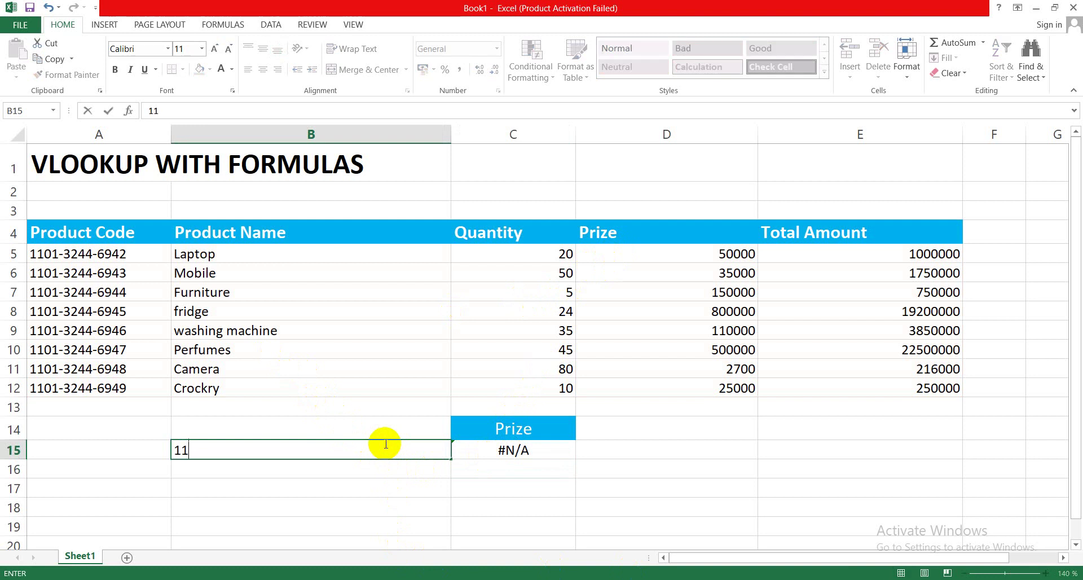
{"action": "type", "text": "01-3244-"}
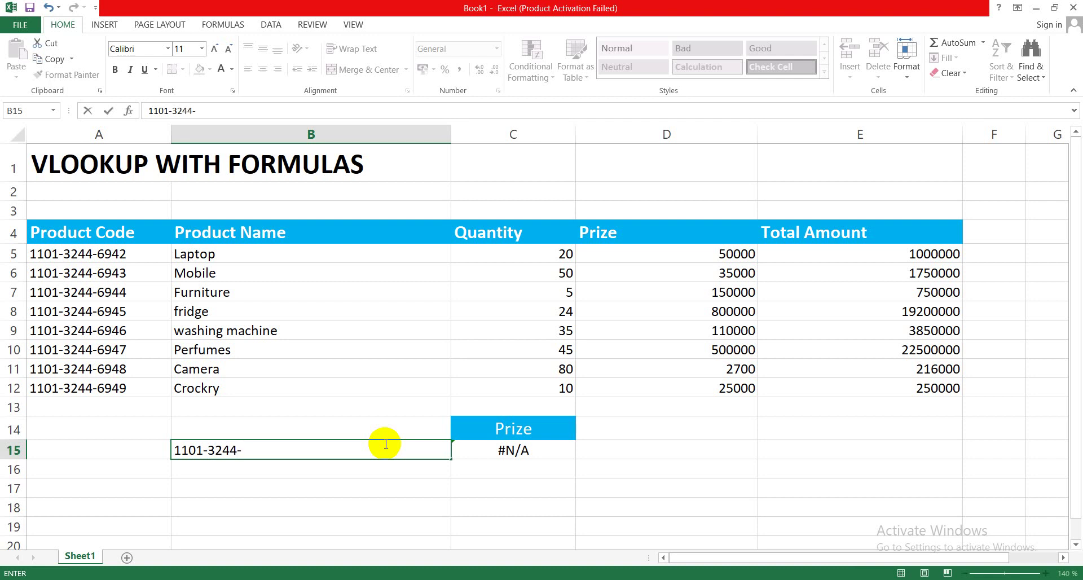
{"action": "type", "text": "6942"}
{"action": "key", "text": "Return"}
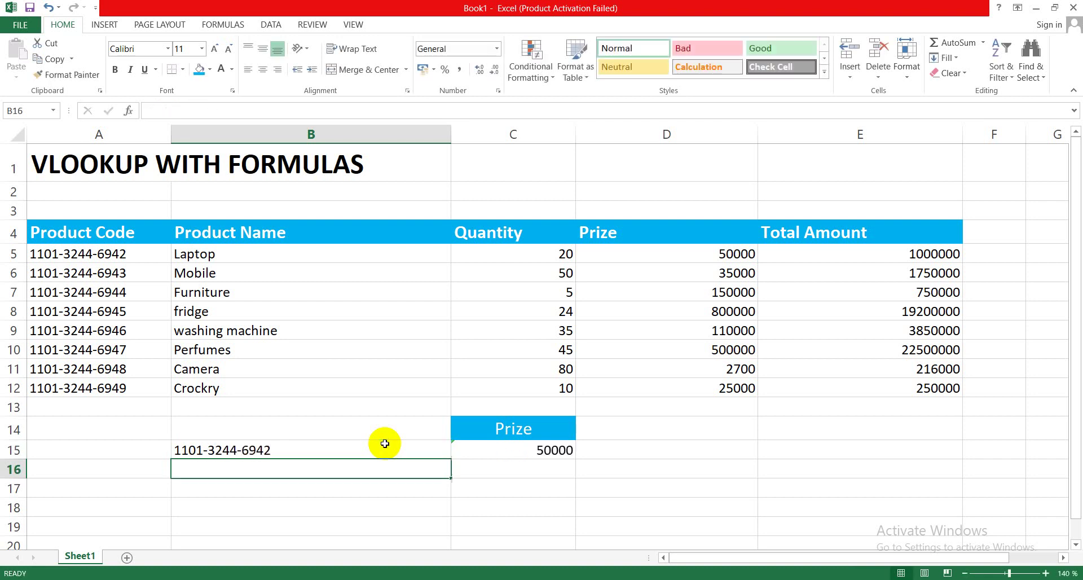
{"action": "left_click", "coordinate": [549, 500]}
{"action": "left_click", "coordinate": [369, 450]}
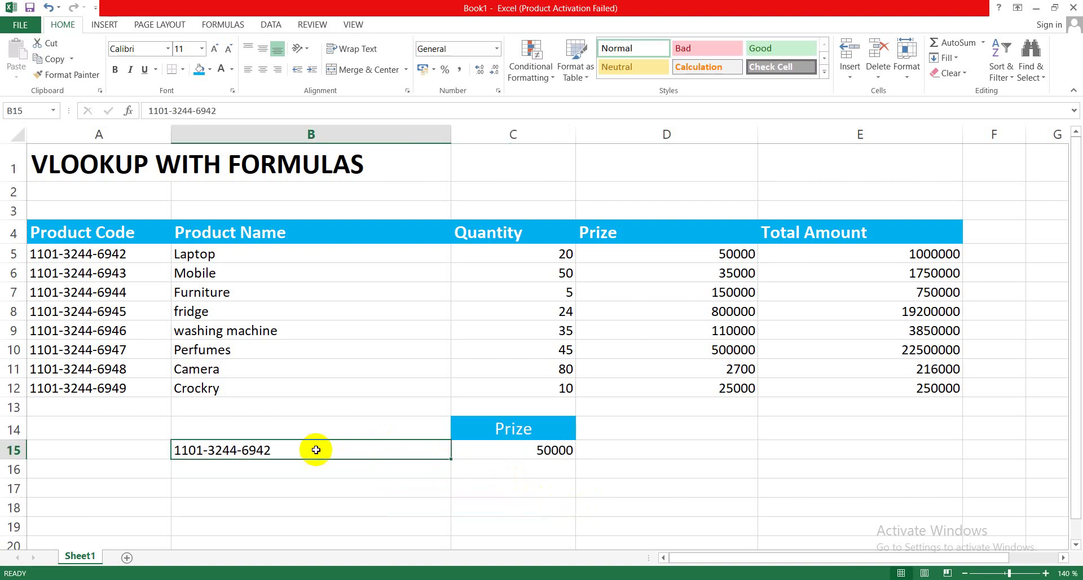
{"action": "double_click", "coordinate": [287, 448]}
{"action": "key", "text": "BackSpace"}
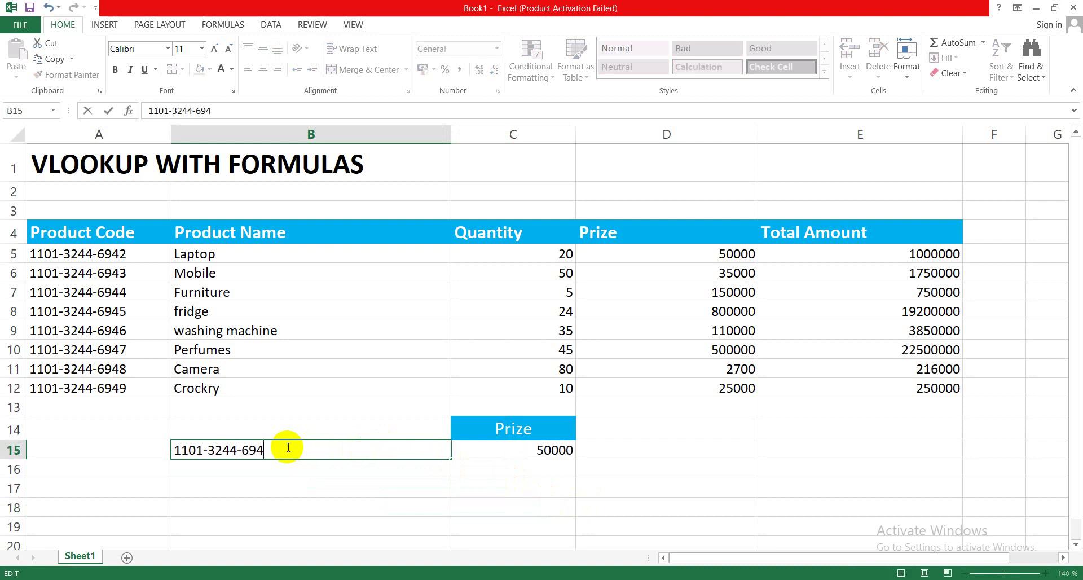
{"action": "type", "text": "8"}
{"action": "left_click", "coordinate": [368, 502]}
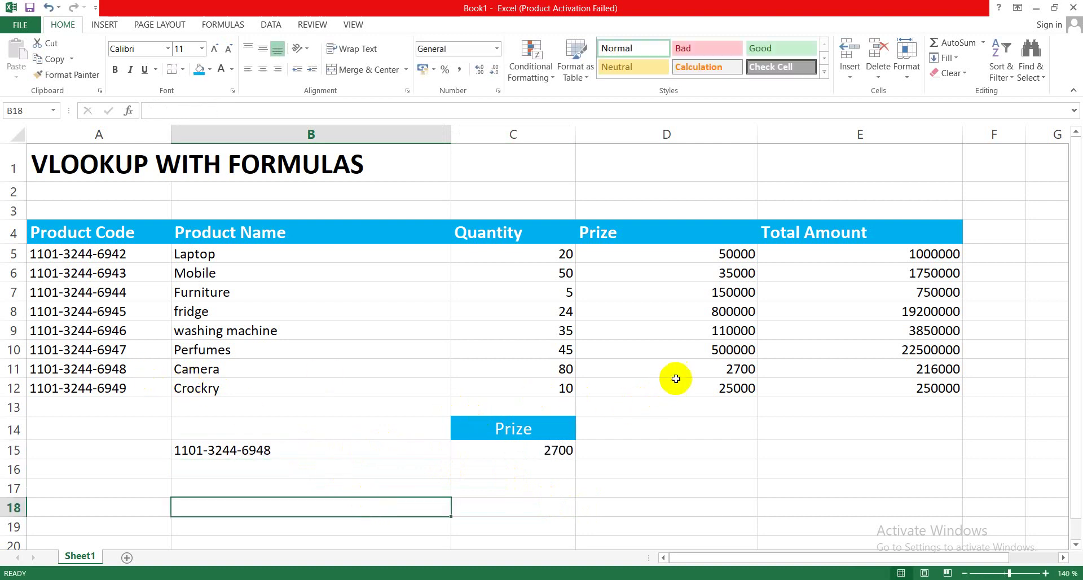
{"action": "left_click", "coordinate": [711, 367]}
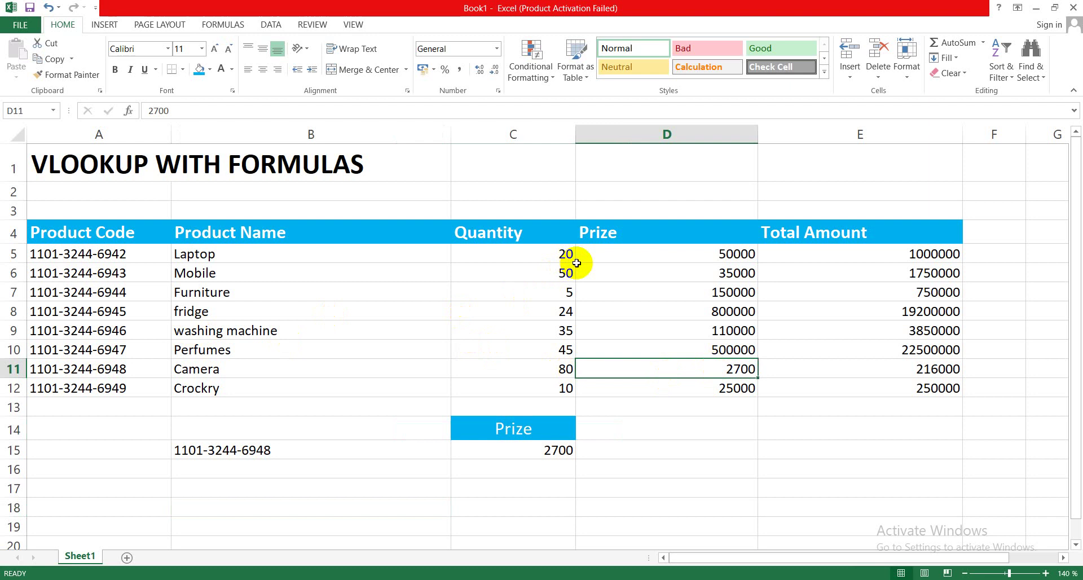
Replace the heading in C14 with AMOUNT
{"action": "left_click", "coordinate": [490, 430]}
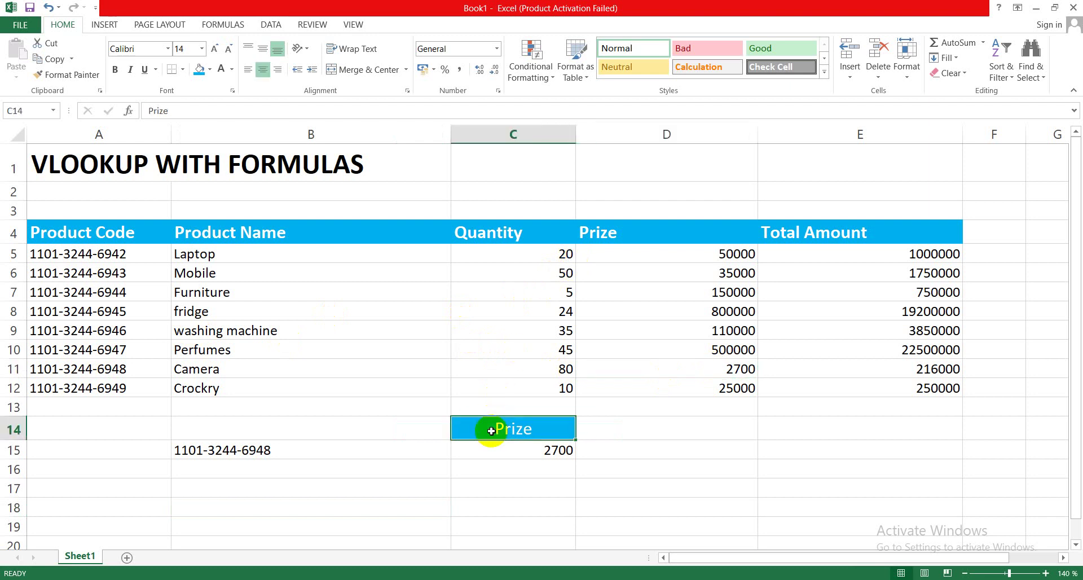
{"action": "left_click", "coordinate": [536, 452]}
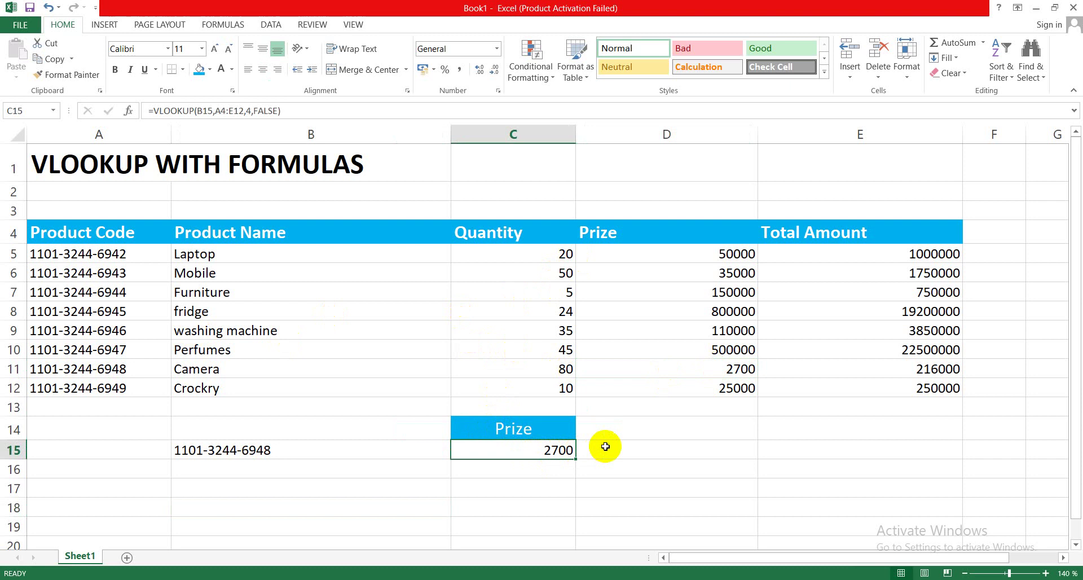
{"action": "left_click", "coordinate": [520, 428]}
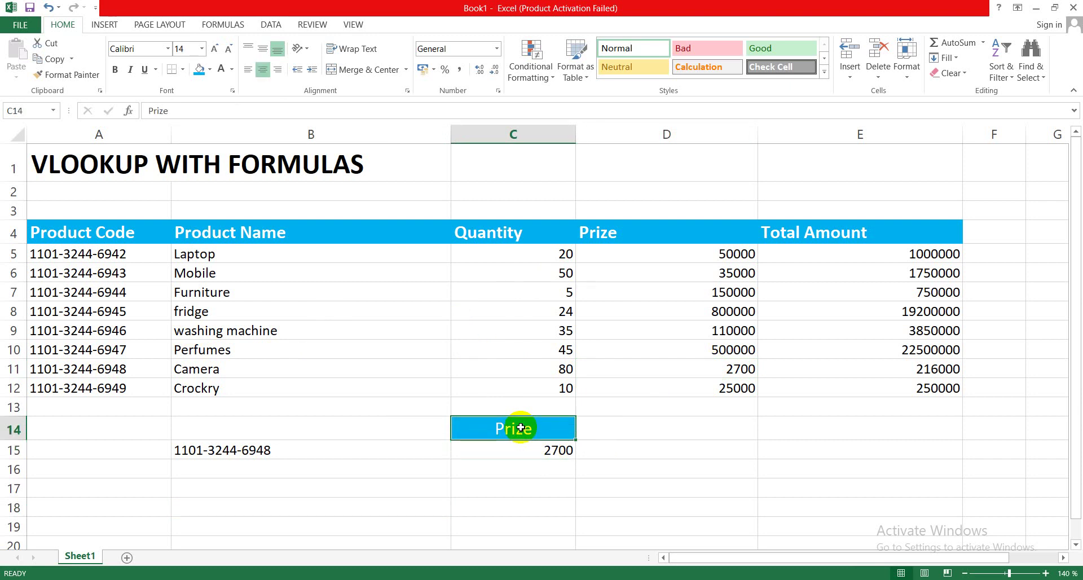
{"action": "type", "text": "AMOUNT"}
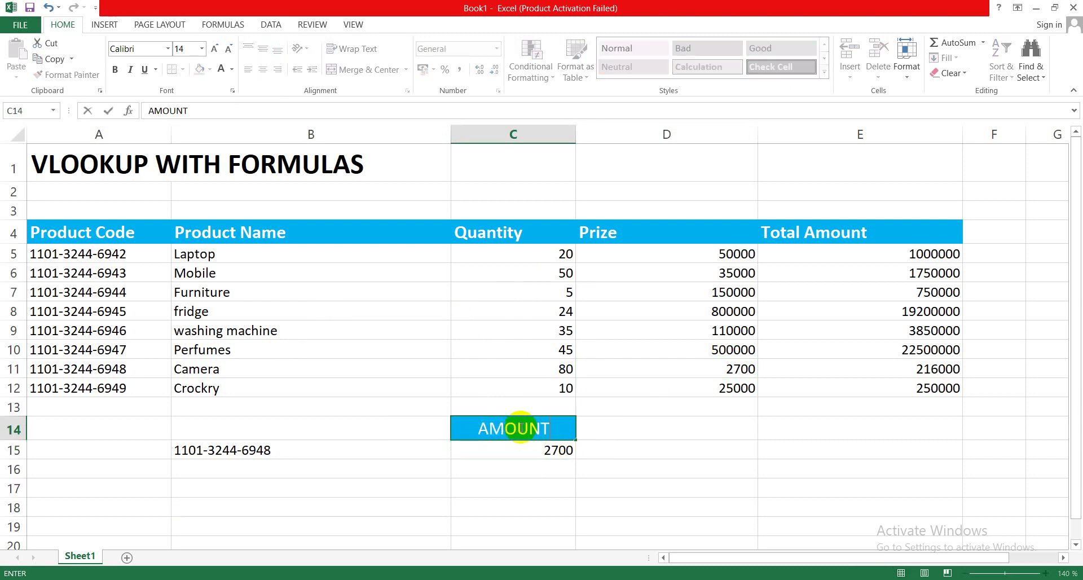
Replace the formula in C15 with =VLOOKUP(B15,A4:E12,5,FALSE) to look up the total amount by product code
{"action": "left_click", "coordinate": [511, 451]}
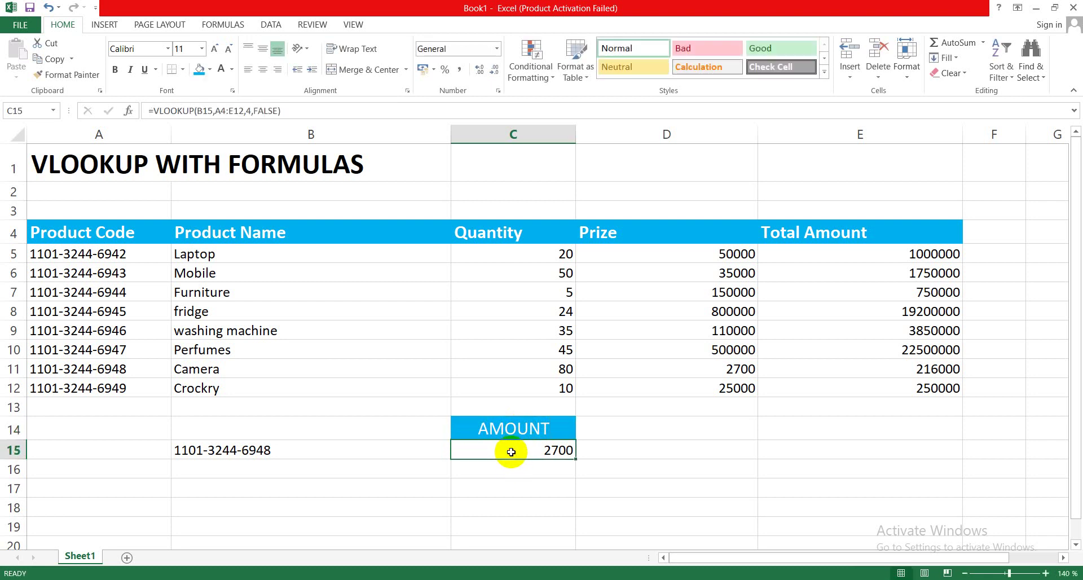
{"action": "key", "text": "Delete"}
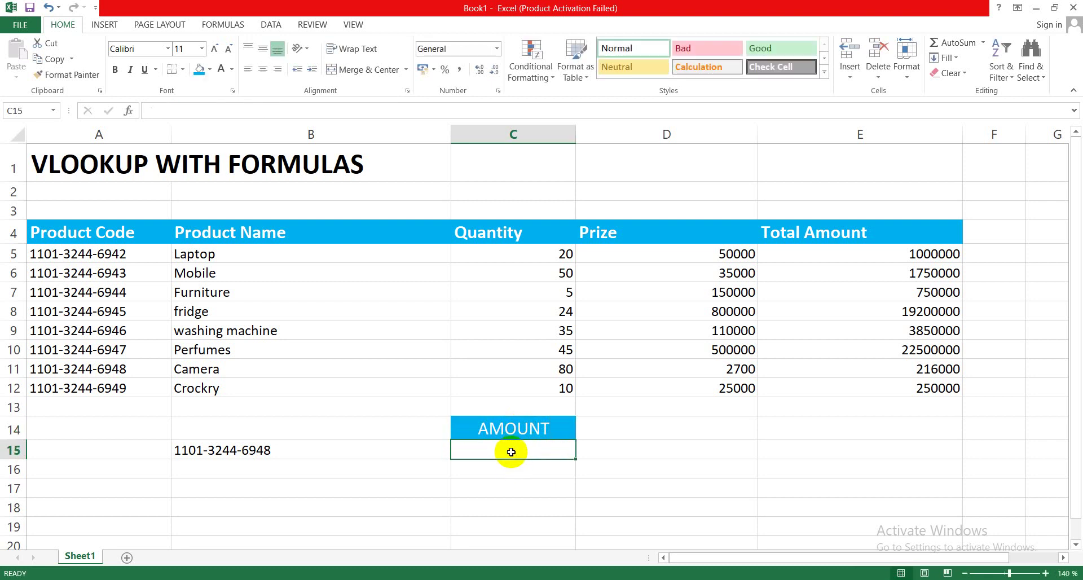
{"action": "type", "text": "VLOOK"}
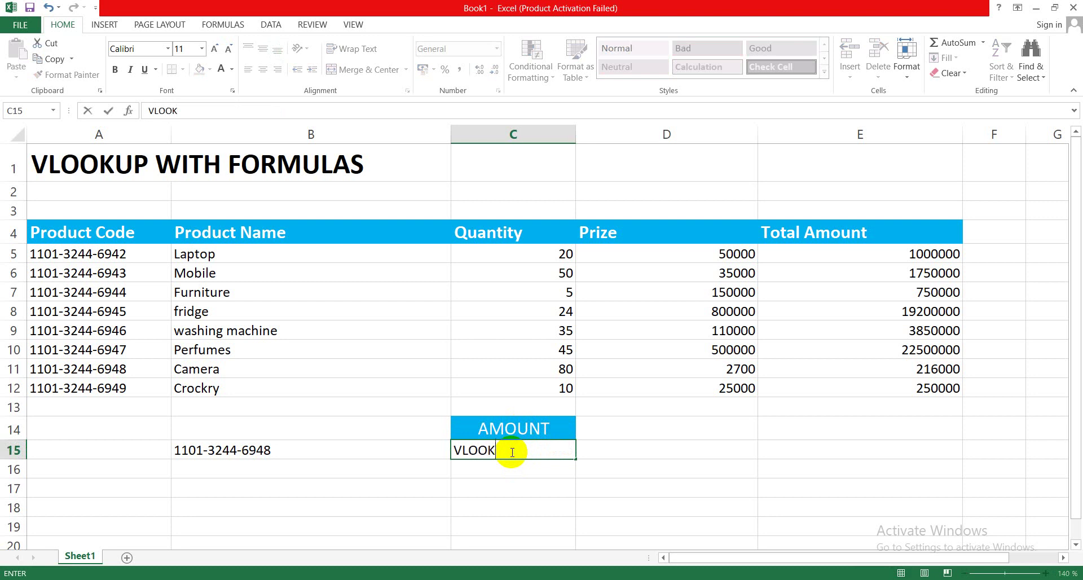
{"action": "key", "text": "BackSpace"}
{"action": "key", "text": "BackSpace"}
{"action": "key", "text": "BackSpace"}
{"action": "key", "text": "BackSpace"}
{"action": "key", "text": "BackSpace"}
{"action": "type", "text": "=V"}
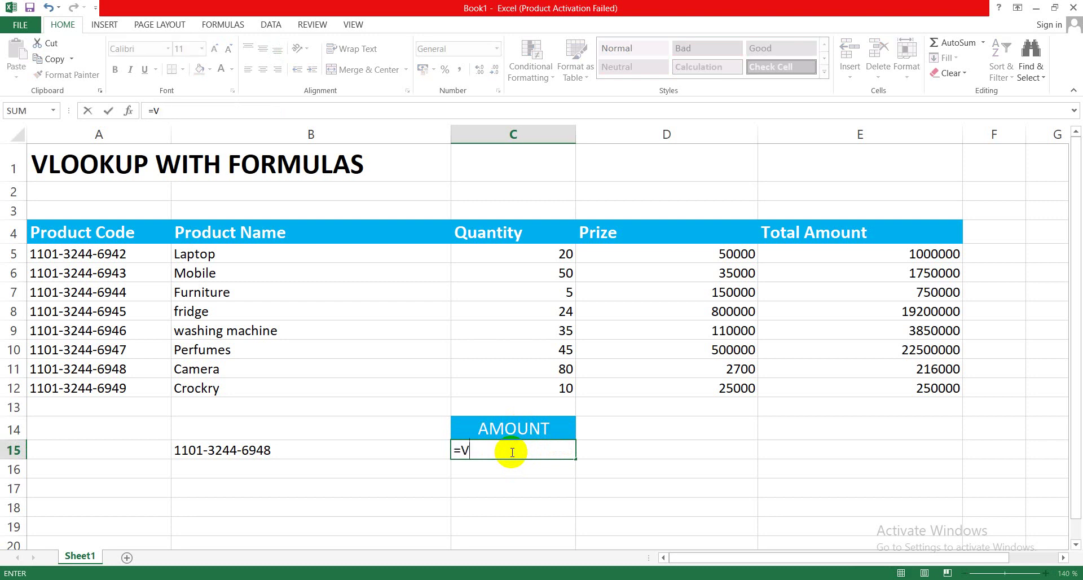
{"action": "type", "text": "LOOK"}
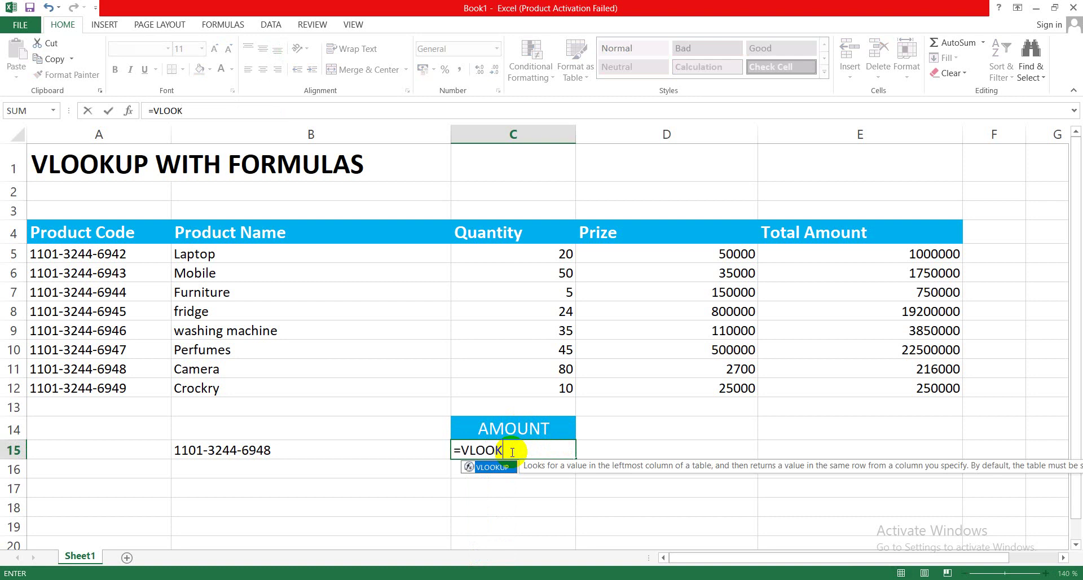
{"action": "type", "text": "UP("}
{"action": "left_click", "coordinate": [350, 450]}
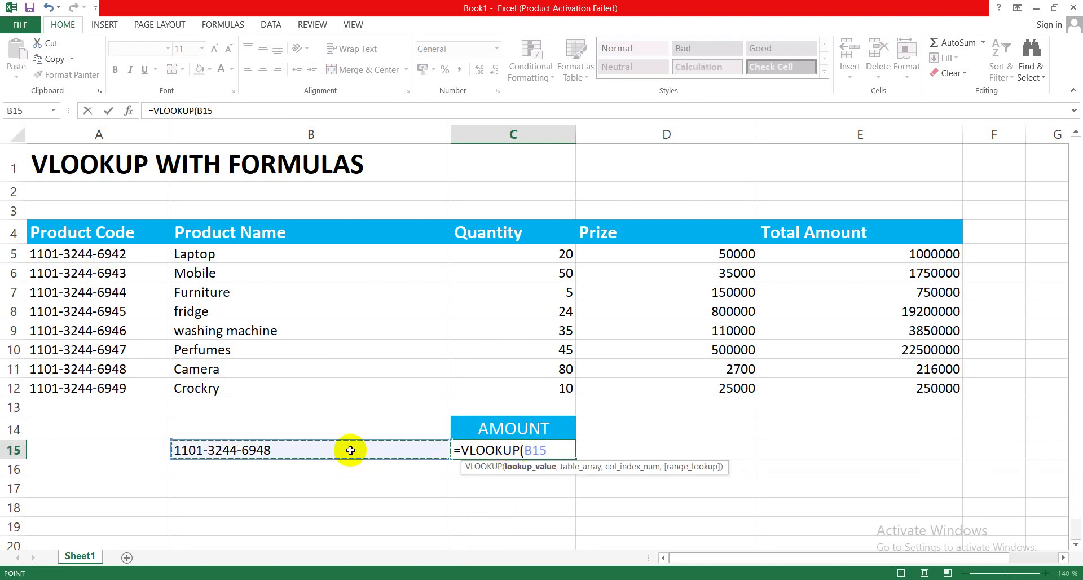
{"action": "type", "text": ","}
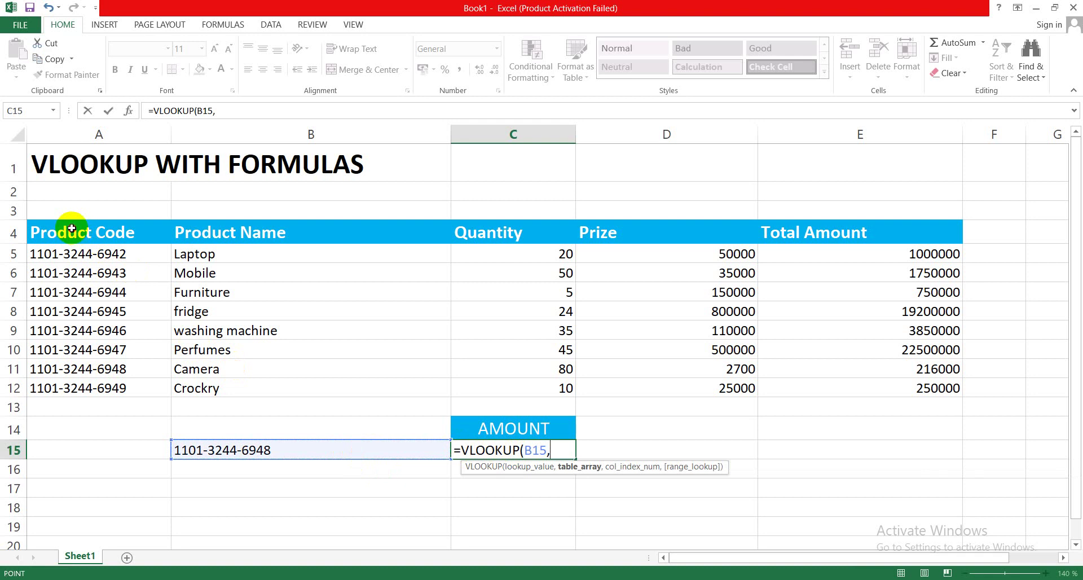
{"action": "left_click_drag", "start_coordinate": [72, 228], "coordinate": [852, 383]}
{"action": "type", "text": ","}
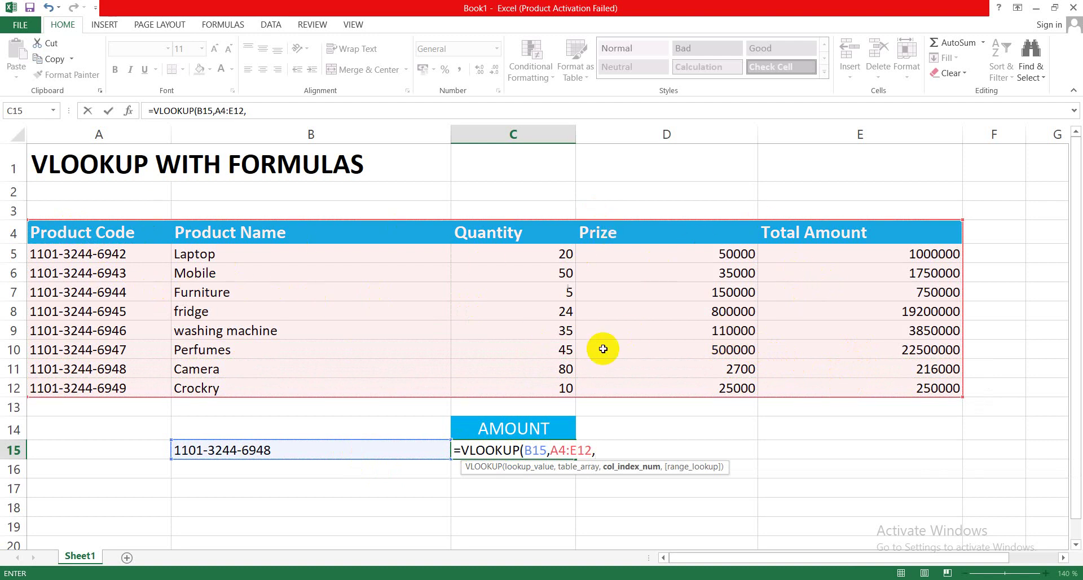
{"action": "type", "text": "5,"}
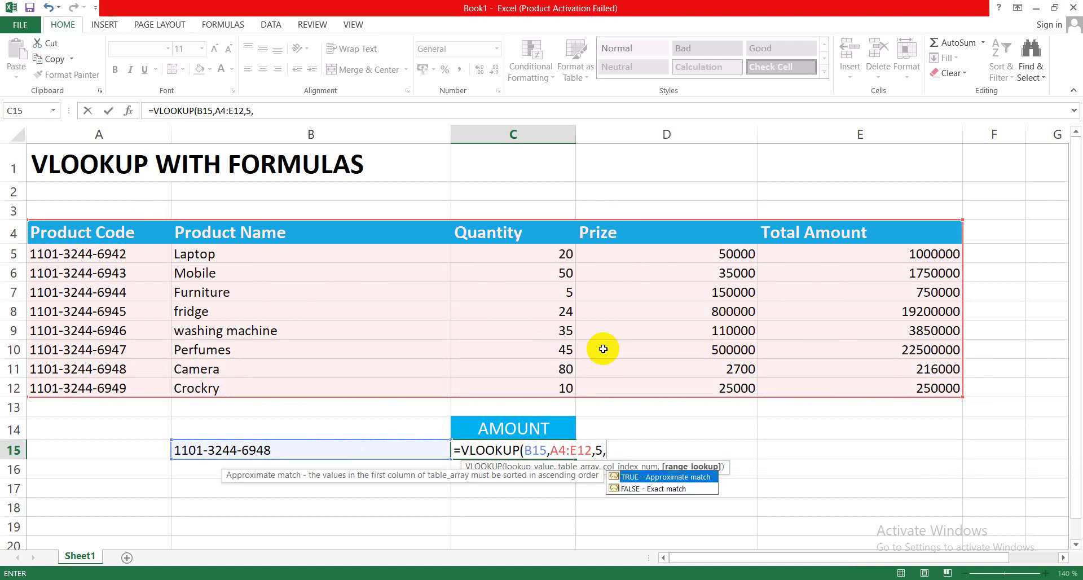
{"action": "type", "text": "FALSE"}
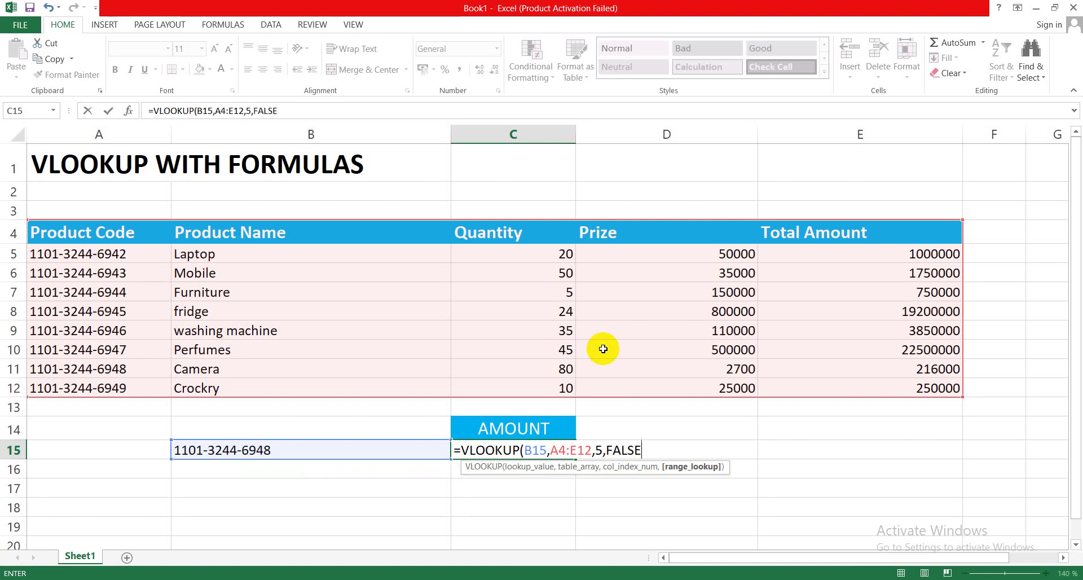
{"action": "type", "text": ")"}
{"action": "key", "text": "Return"}
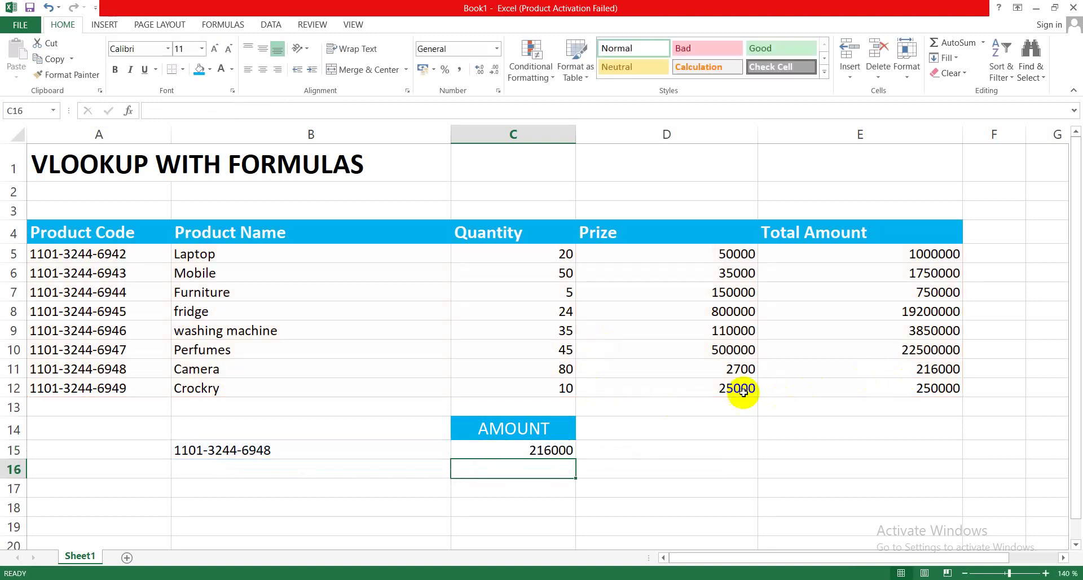
{"action": "left_click", "coordinate": [348, 453]}
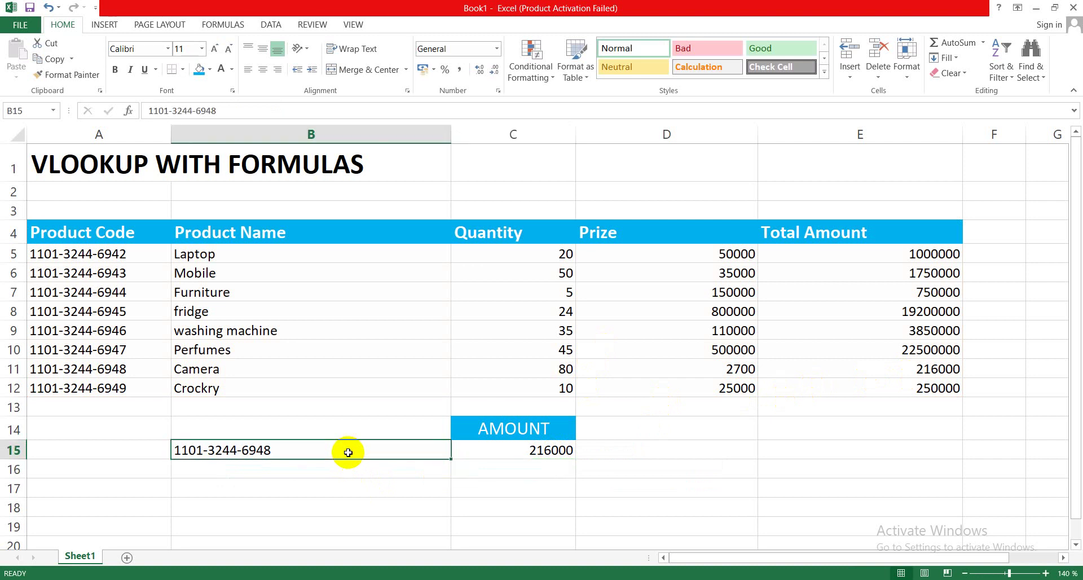
{"action": "double_click", "coordinate": [268, 449]}
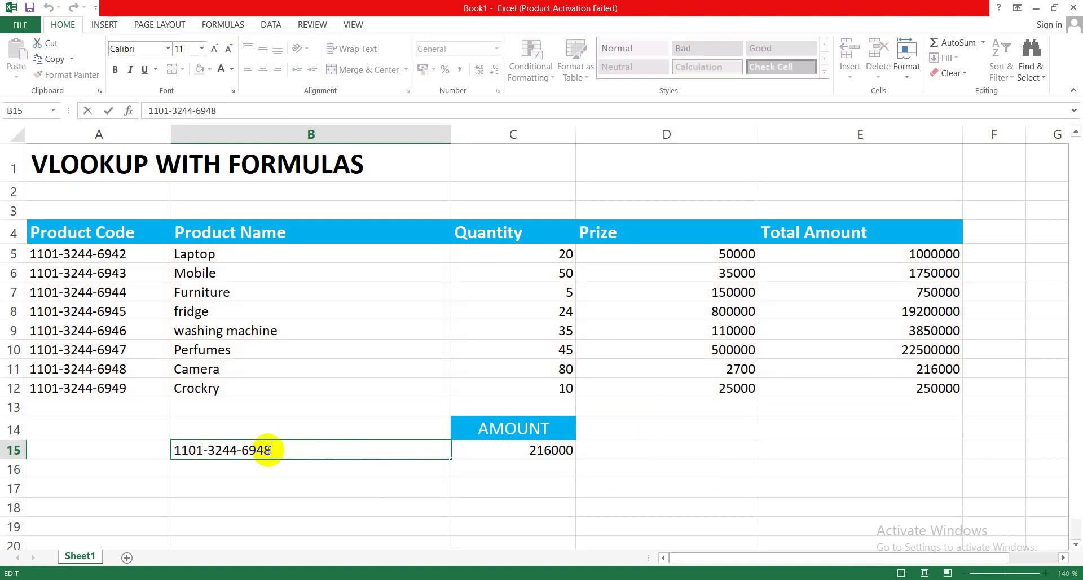
{"action": "key", "text": "BackSpace"}
{"action": "type", "text": "4"}
{"action": "key", "text": "BackSpace"}
{"action": "type", "text": "3"}
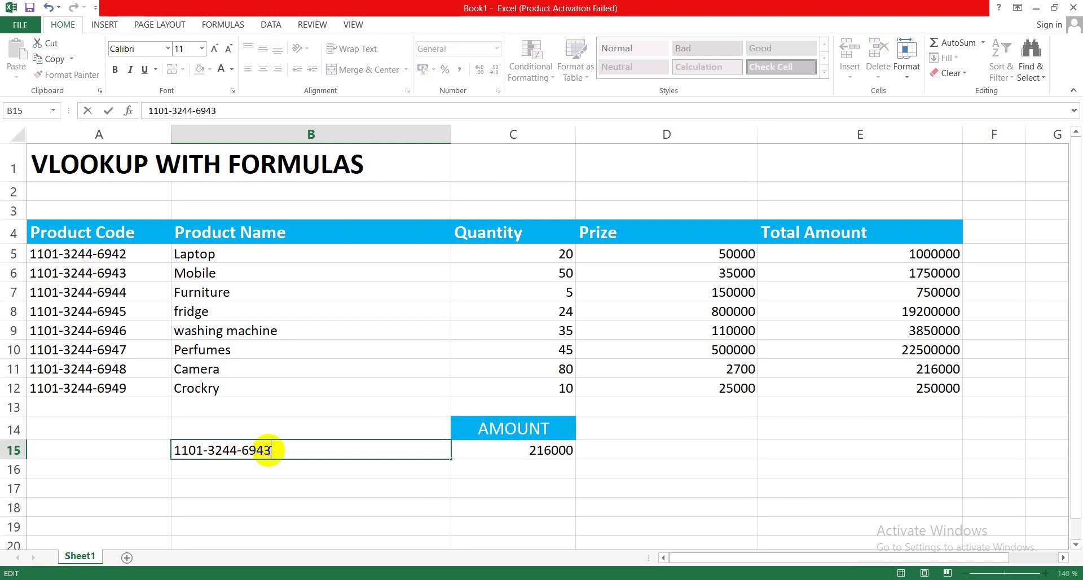
{"action": "left_click", "coordinate": [443, 498]}
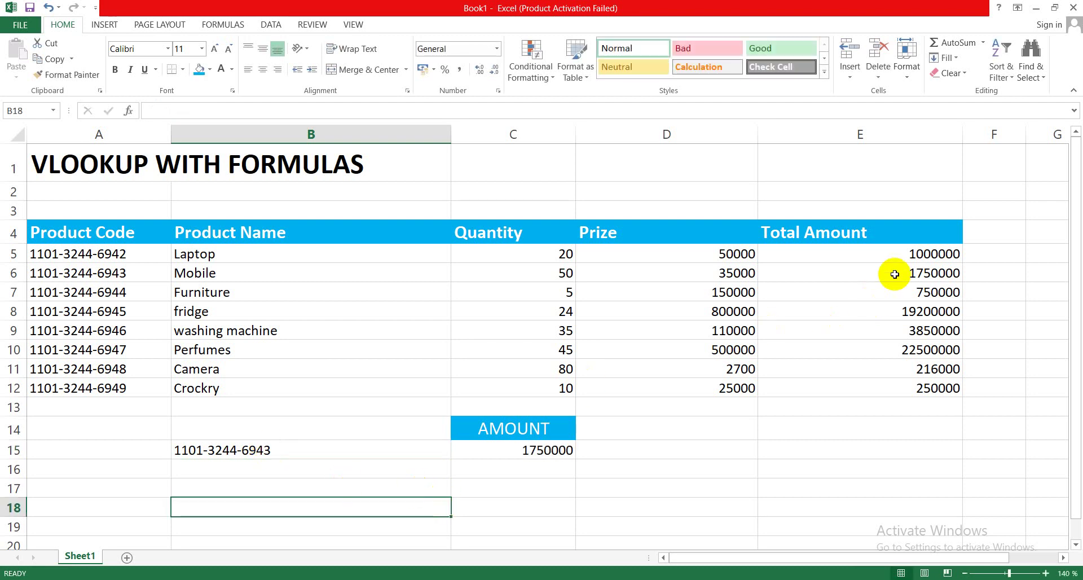
Replace the heading in C14 with Product Name
{"action": "left_click", "coordinate": [534, 431]}
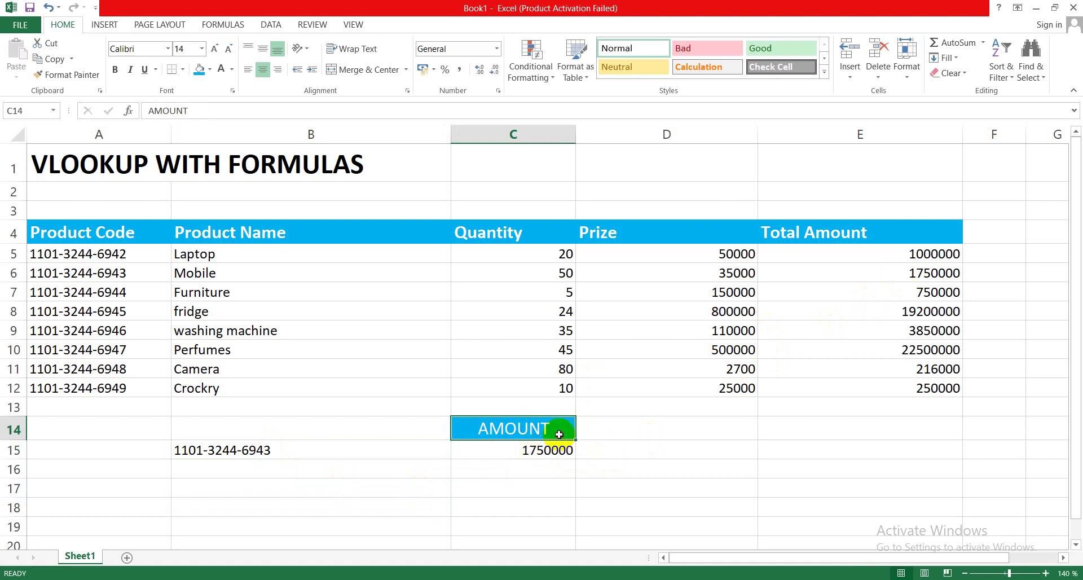
{"action": "left_click", "coordinate": [617, 432]}
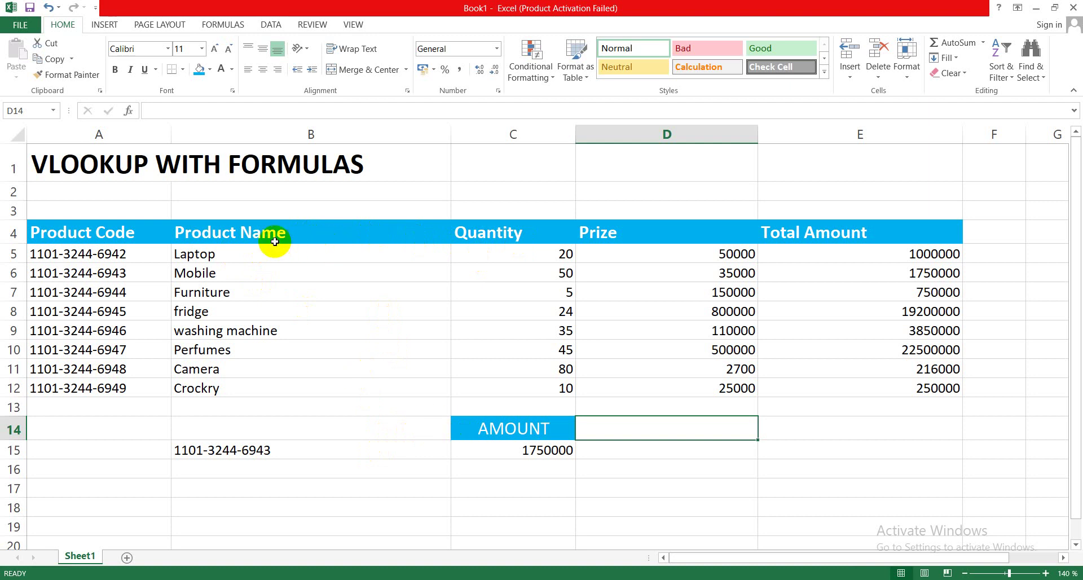
{"action": "left_click", "coordinate": [508, 436]}
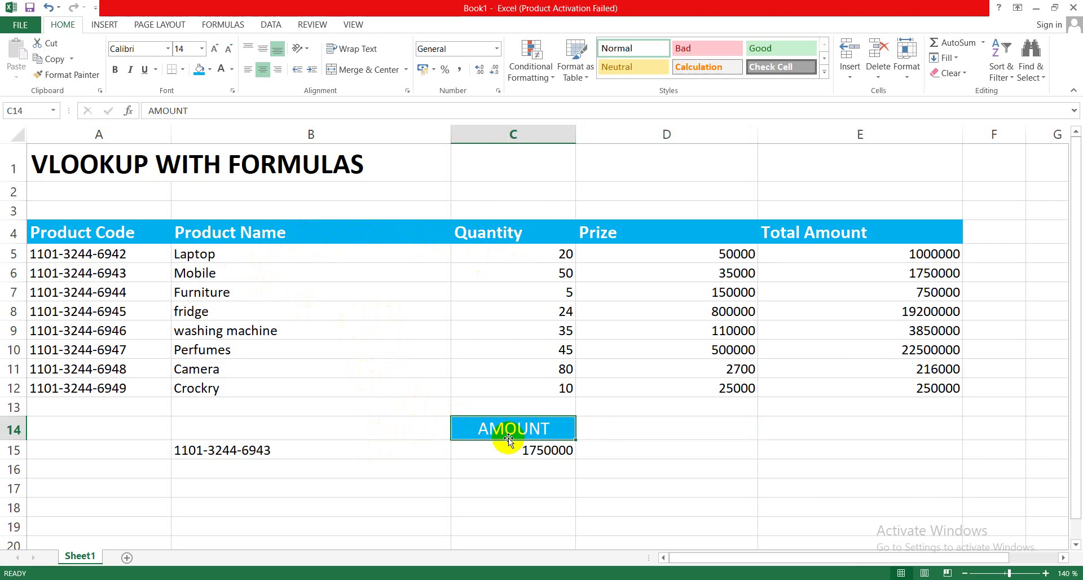
{"action": "key", "text": "Delete"}
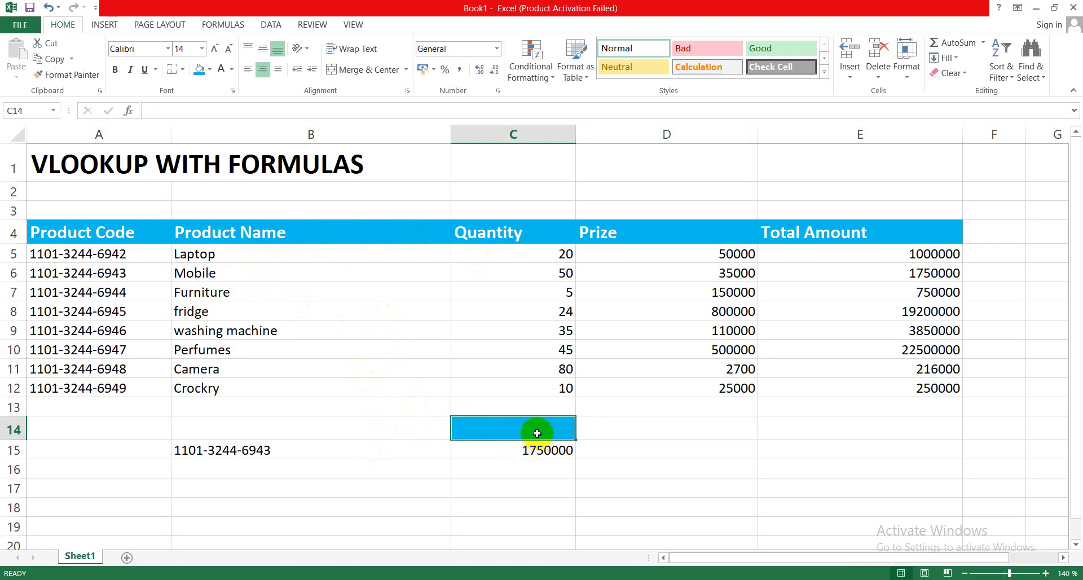
{"action": "type", "text": "P"}
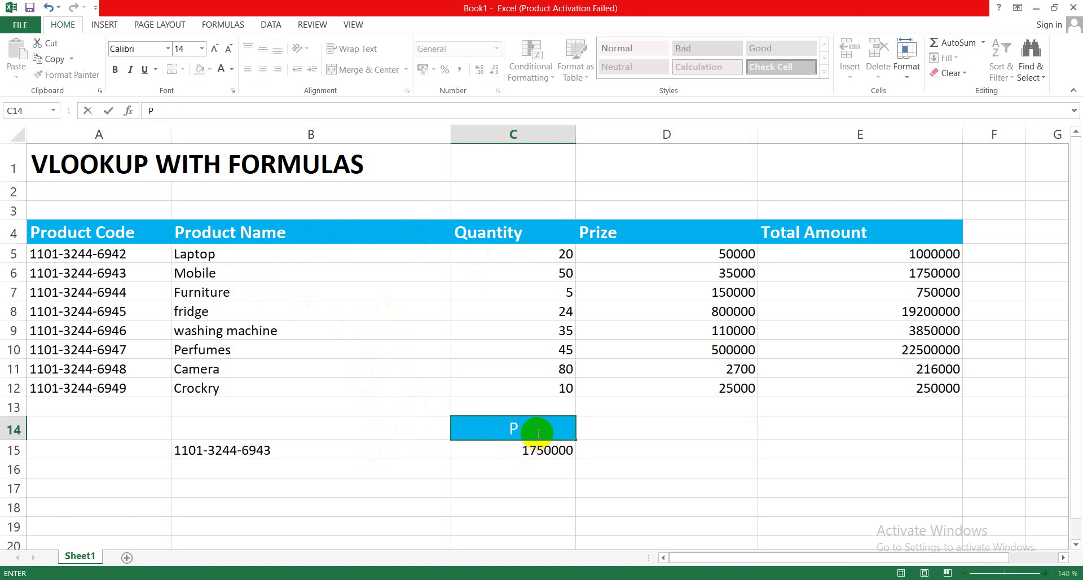
{"action": "type", "text": "roduct Name"}
{"action": "left_click", "coordinate": [613, 481]}
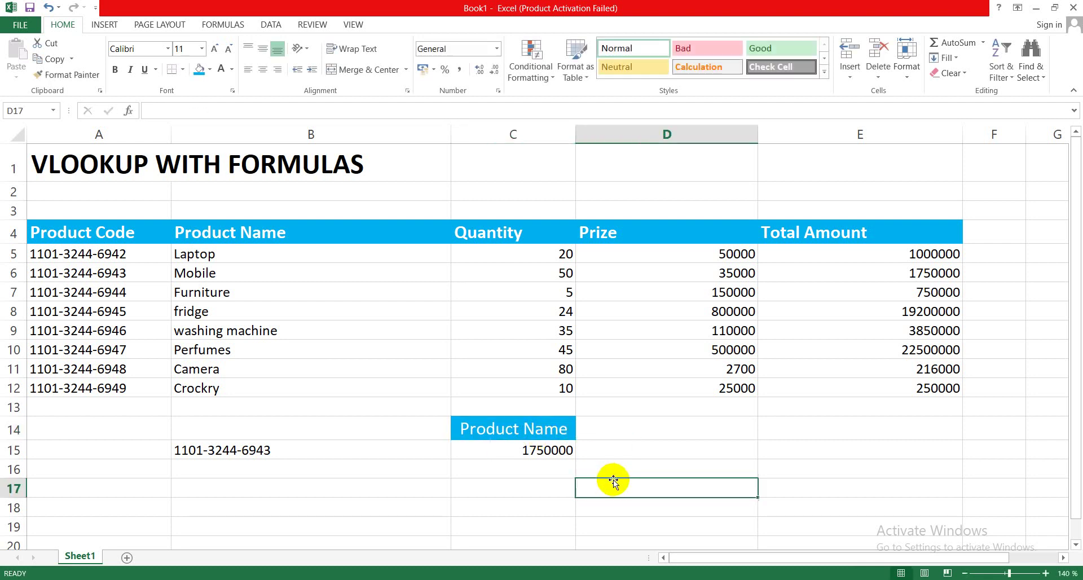
Enter the headings Quantity in D14 and Prize in E14 beside the Product Name heading
{"action": "left_click", "coordinate": [611, 418]}
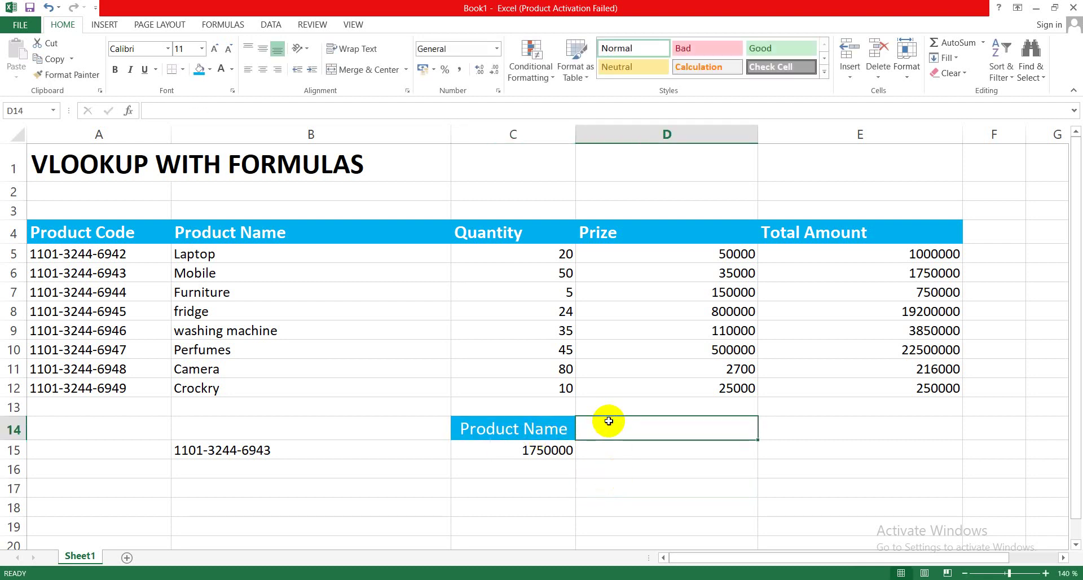
{"action": "type", "text": "Q"}
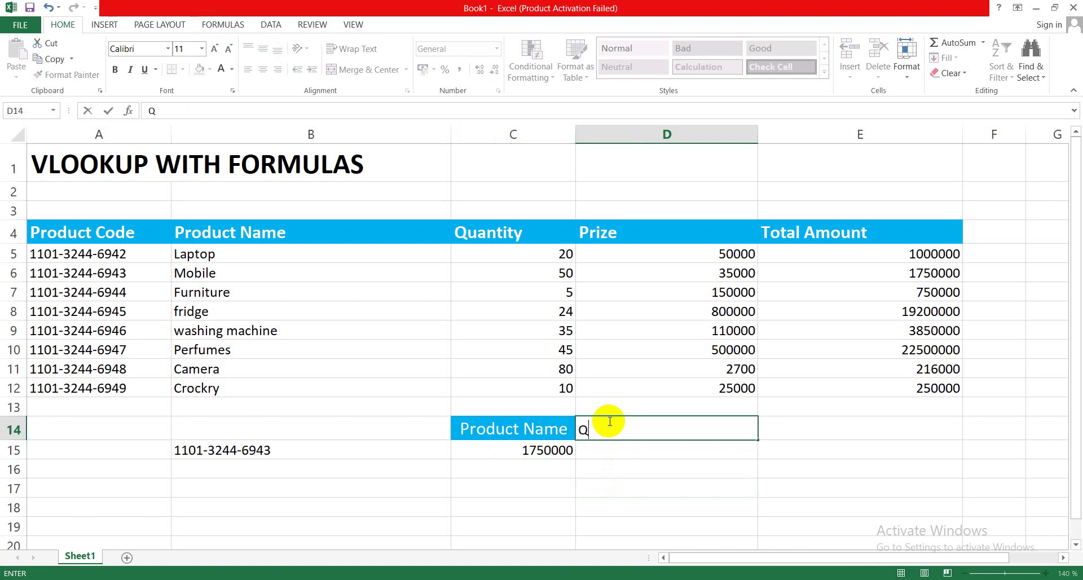
{"action": "type", "text": "uantity"}
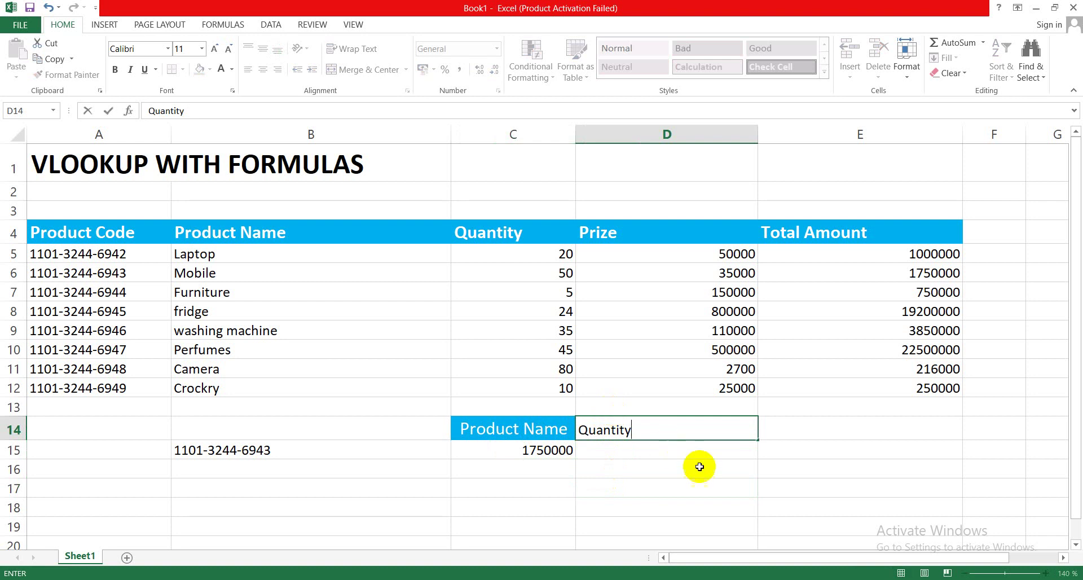
{"action": "left_click", "coordinate": [793, 435]}
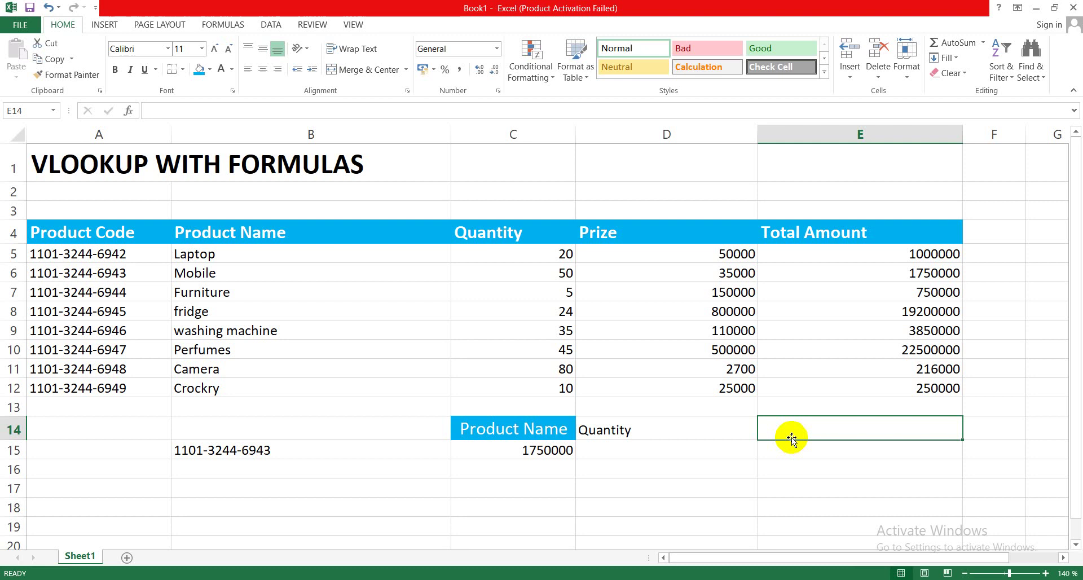
{"action": "type", "text": "p"}
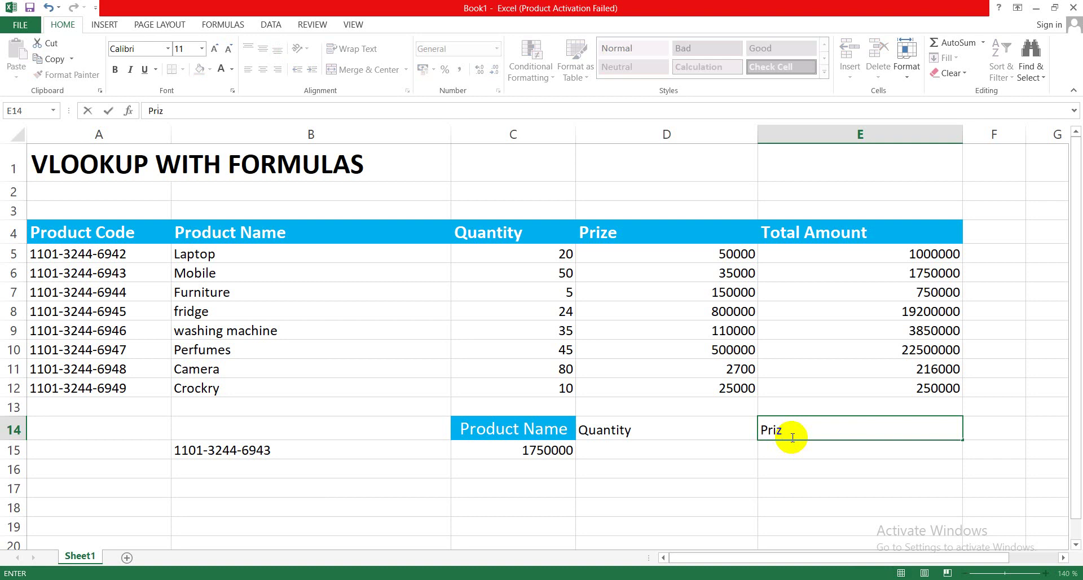
{"action": "type", "text": "rize"}
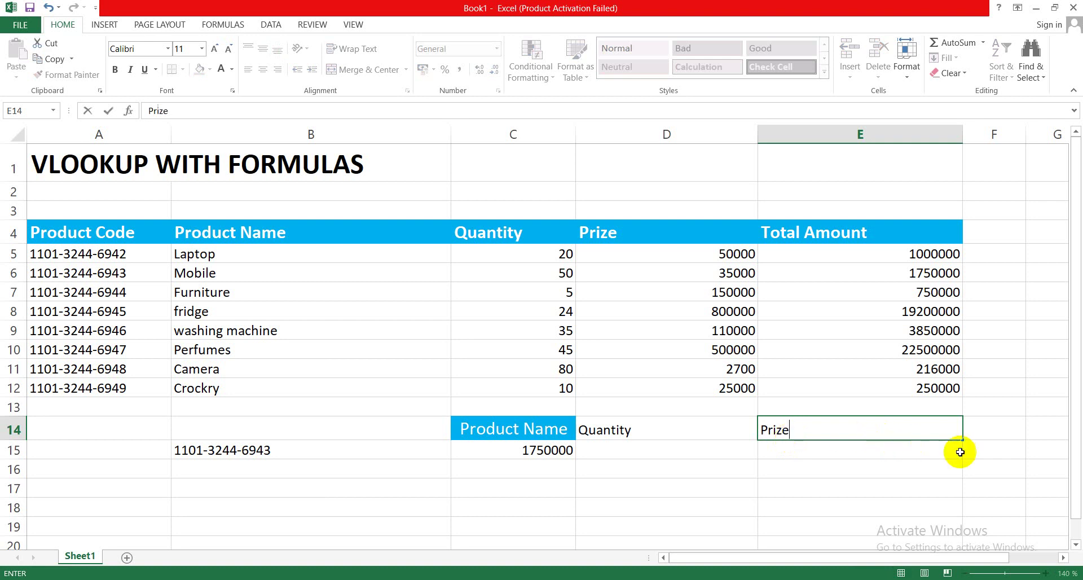
Enter the heading Total Amount in F14 beside the Prize heading
{"action": "left_click", "coordinate": [986, 428]}
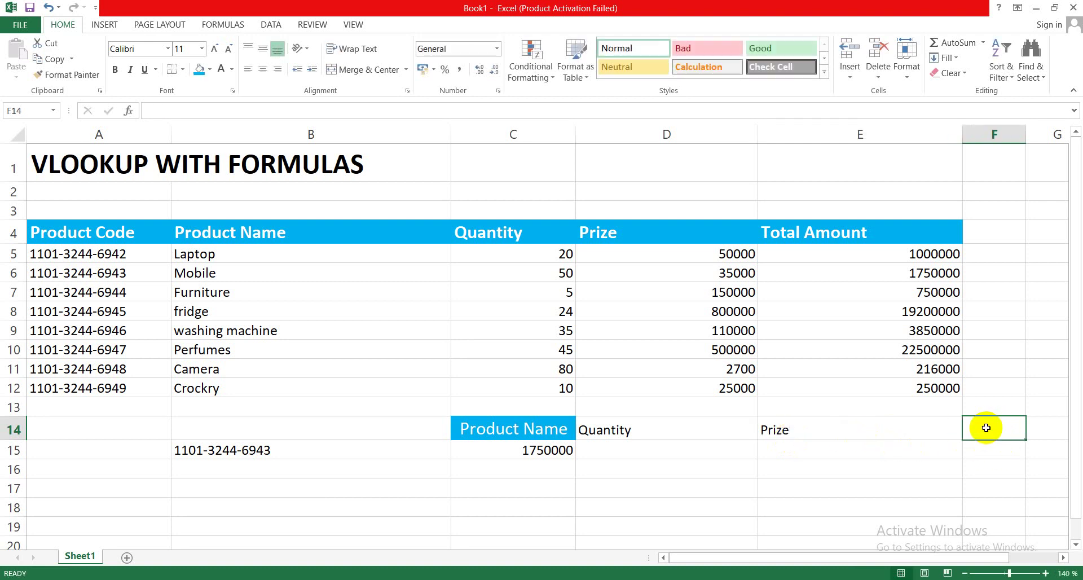
{"action": "type", "text": "T"}
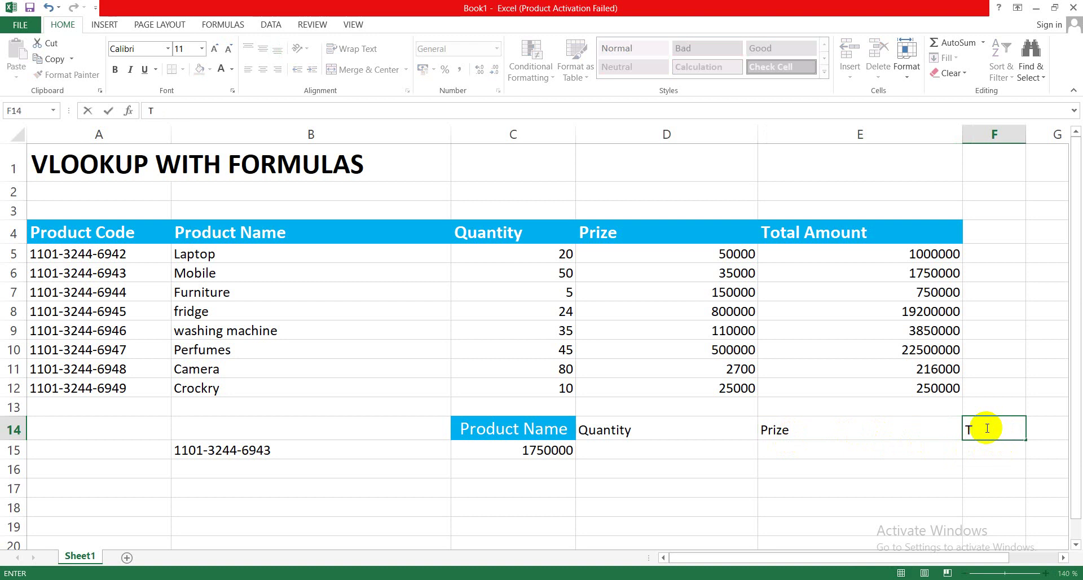
{"action": "type", "text": "oTA"}
{"action": "key", "text": "BackSpace"}
{"action": "key", "text": "BackSpace"}
{"action": "key", "text": "BackSpace"}
{"action": "key", "text": "BackSpace"}
{"action": "type", "text": "otal Amount"}
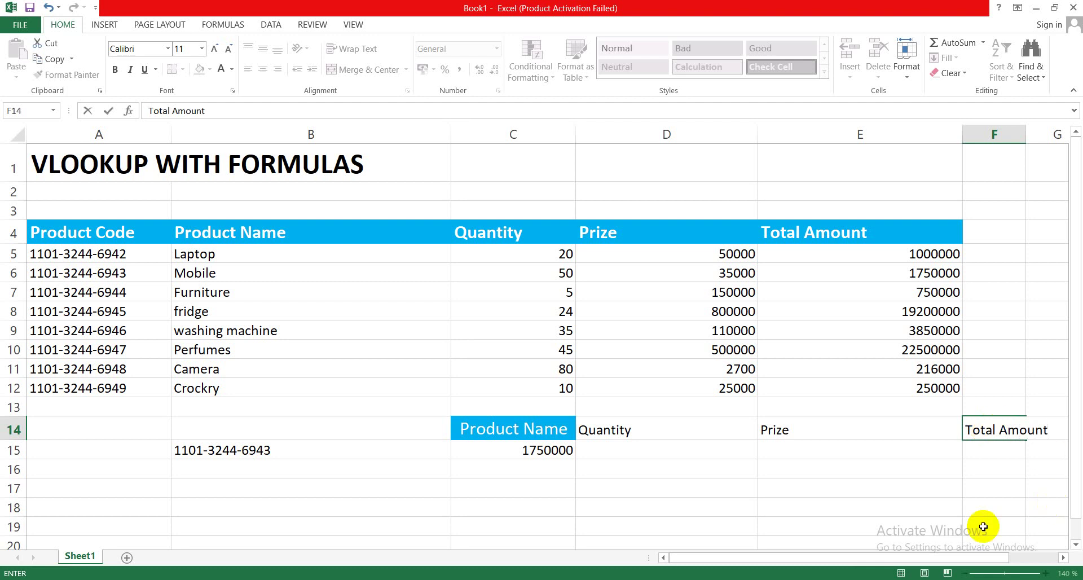
{"action": "left_click", "coordinate": [921, 503]}
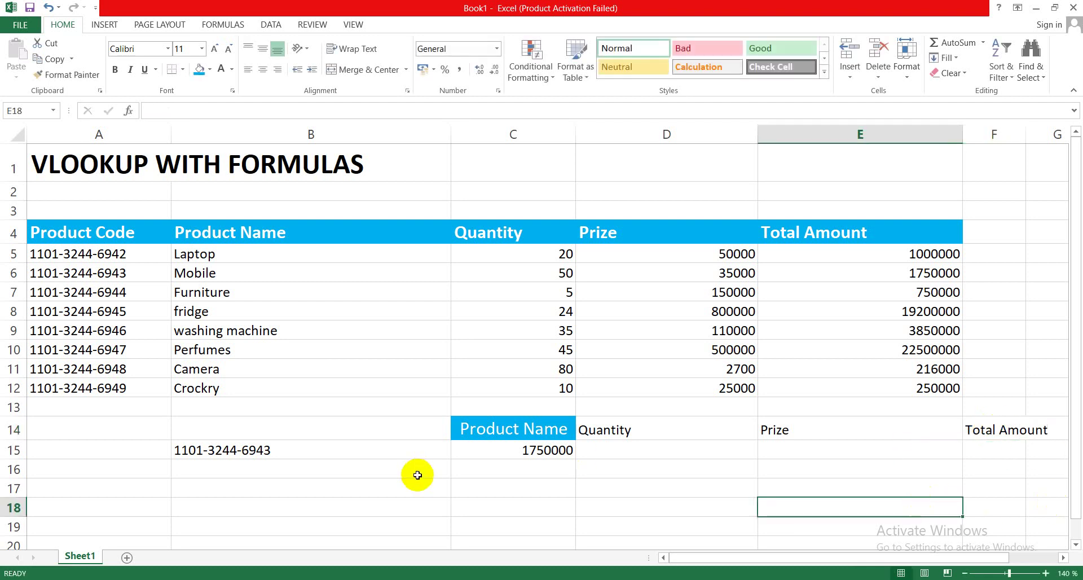
Move the lookup block B14:F15 one column over so that it starts at A14
{"action": "left_click", "coordinate": [311, 449]}
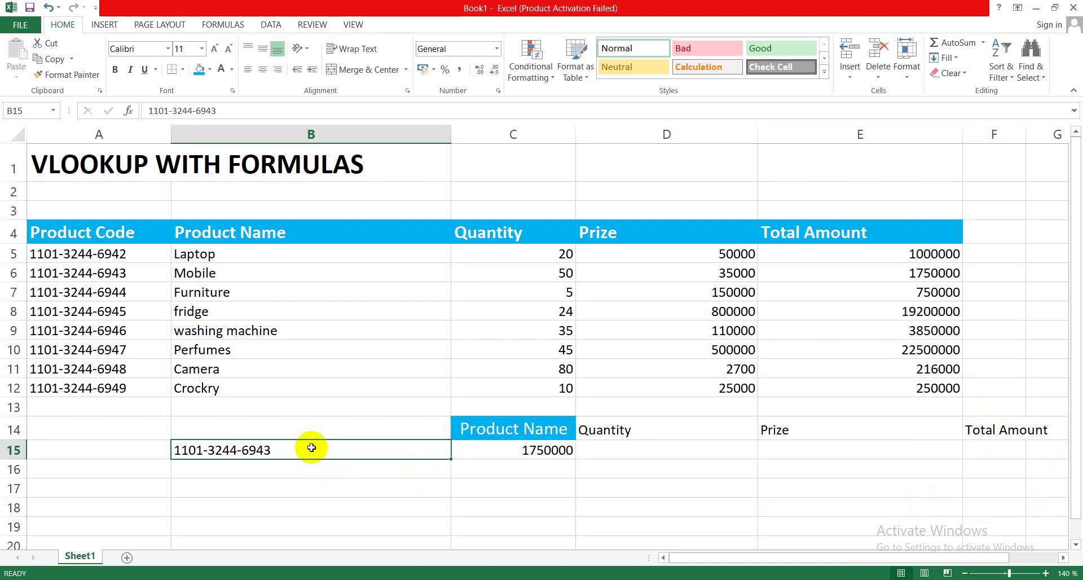
{"action": "left_click", "coordinate": [226, 422]}
{"action": "left_click_drag", "start_coordinate": [226, 422], "coordinate": [875, 455]}
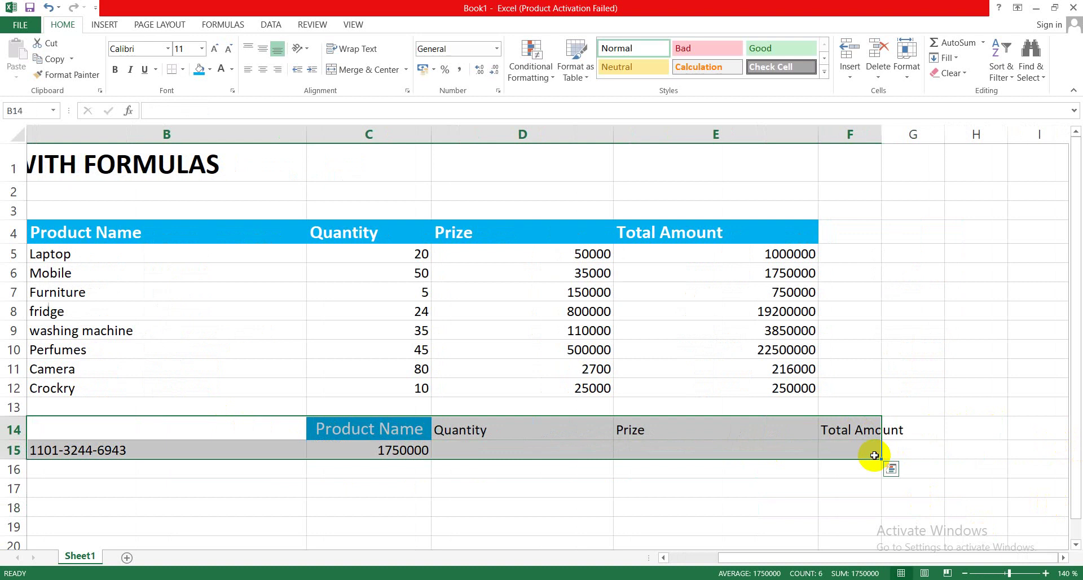
{"action": "key", "text": "ctrl+c"}
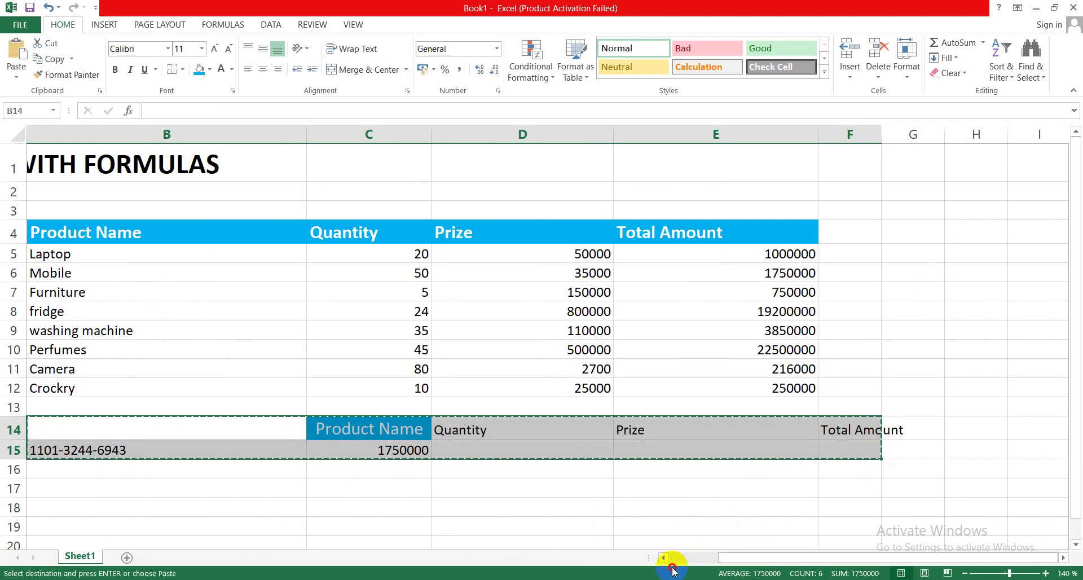
{"action": "left_click_drag", "start_coordinate": [724, 557], "coordinate": [671, 555]}
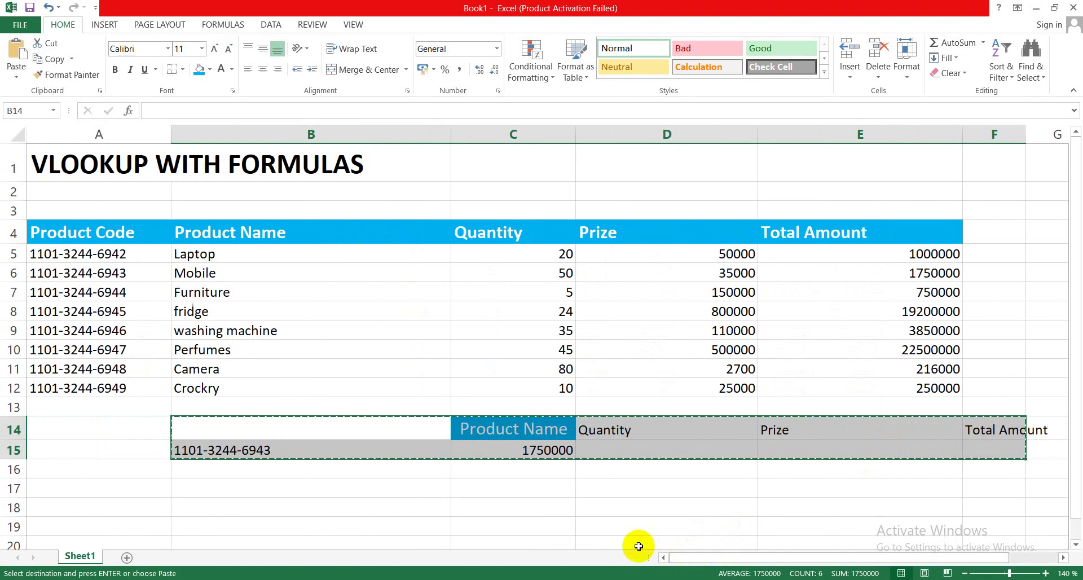
{"action": "left_click", "coordinate": [122, 422]}
{"action": "key", "text": "Return"}
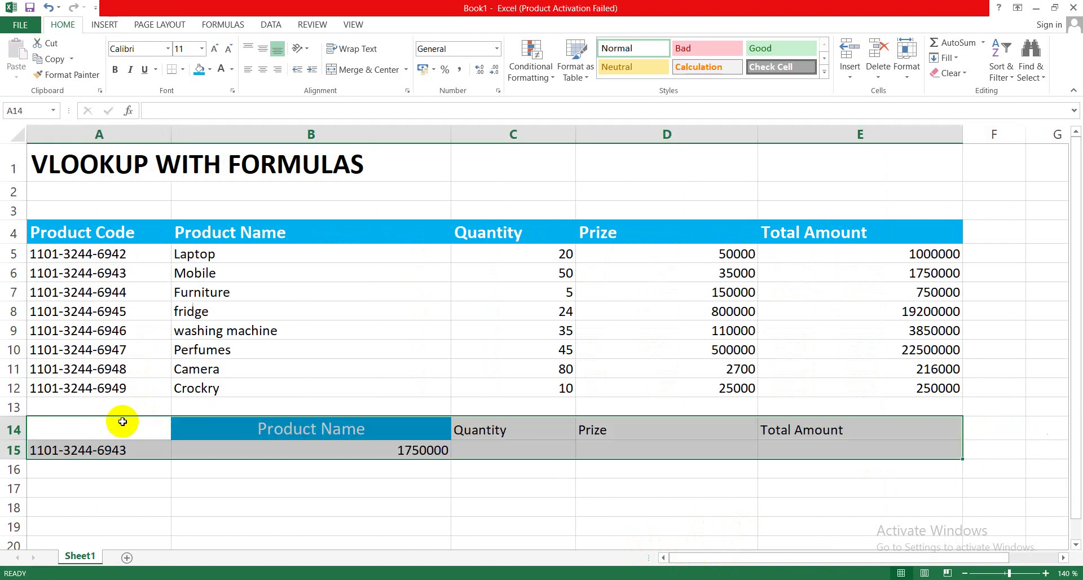
{"action": "left_click", "coordinate": [285, 506]}
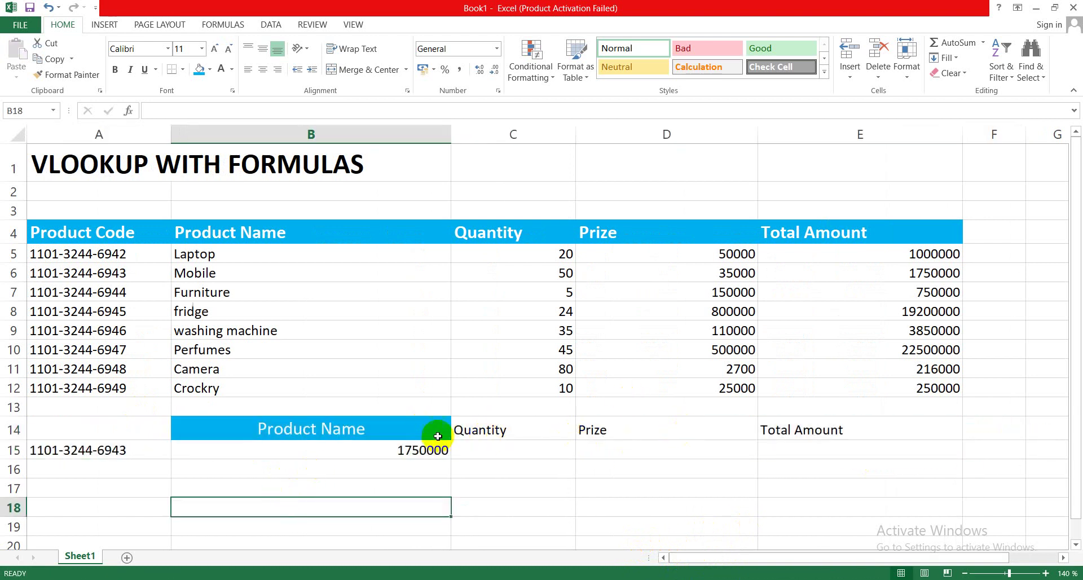
Give the Quantity, Prize and Total Amount headings in C14:E14 a blue fill and white font colour
{"action": "left_click_drag", "start_coordinate": [455, 430], "coordinate": [840, 425]}
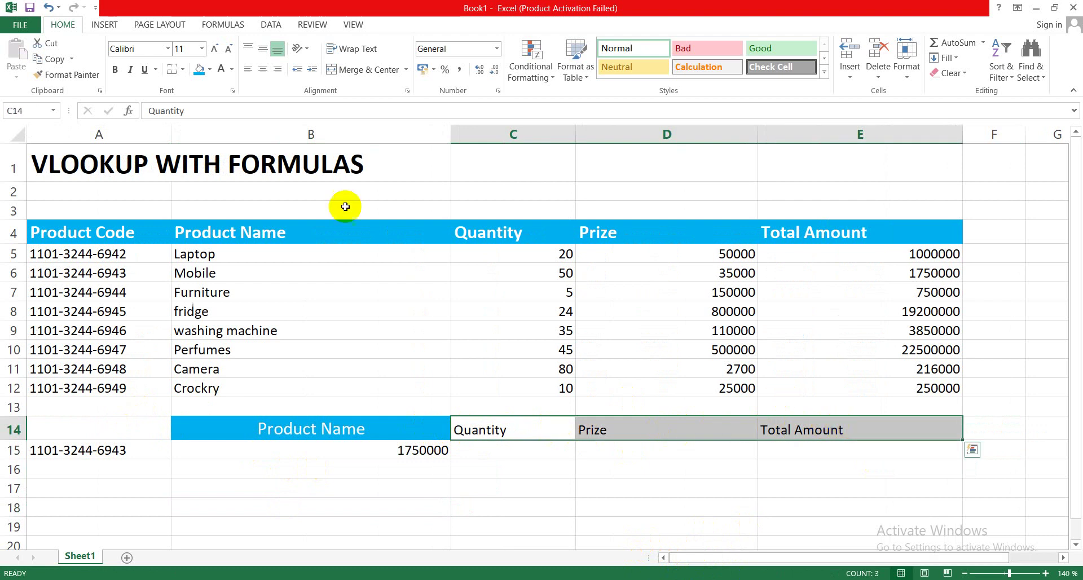
{"action": "left_click", "coordinate": [197, 70]}
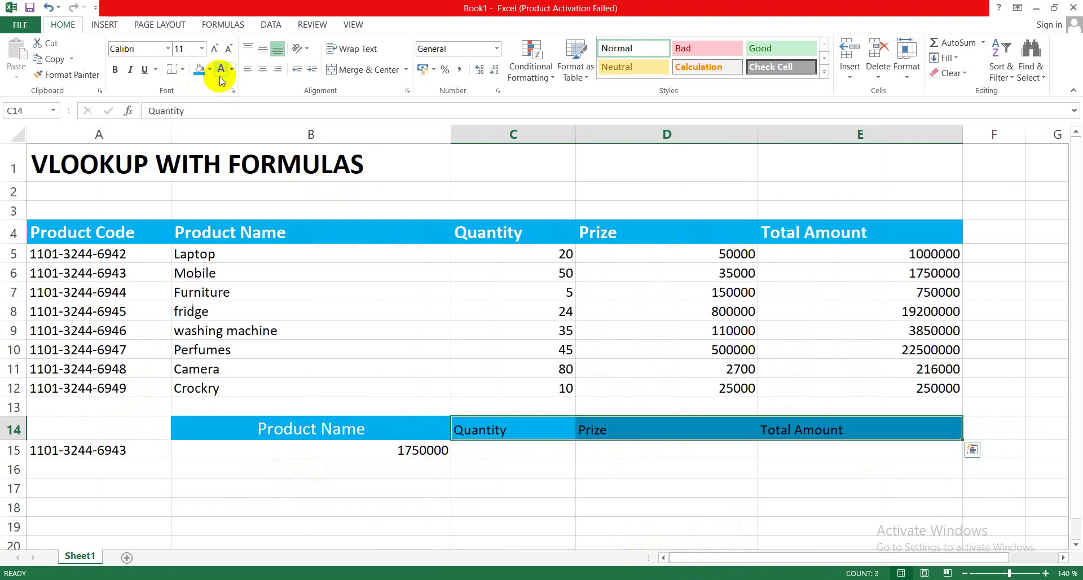
{"action": "left_click", "coordinate": [220, 72]}
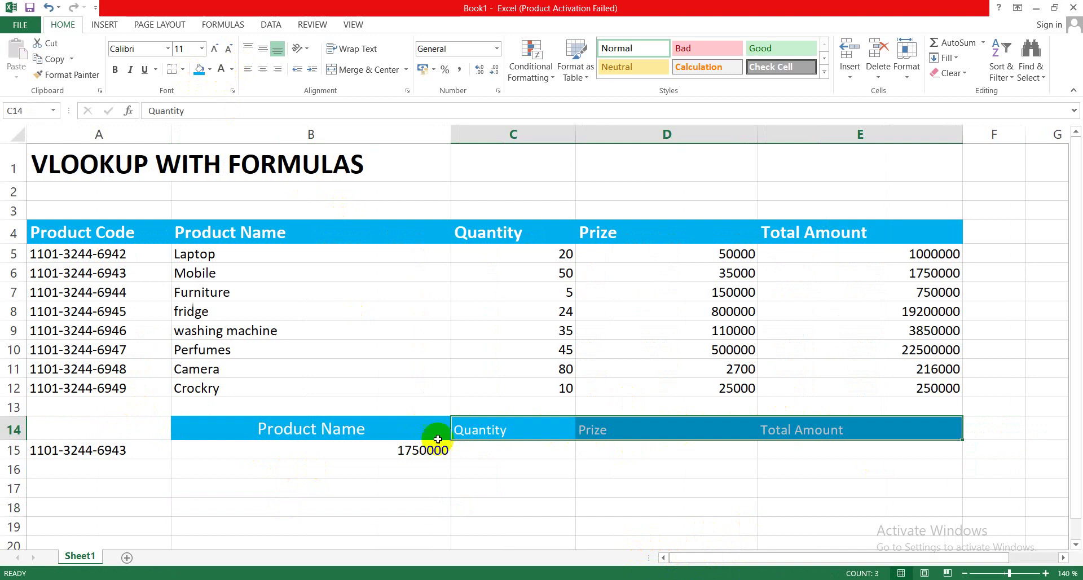
{"action": "left_click", "coordinate": [555, 505]}
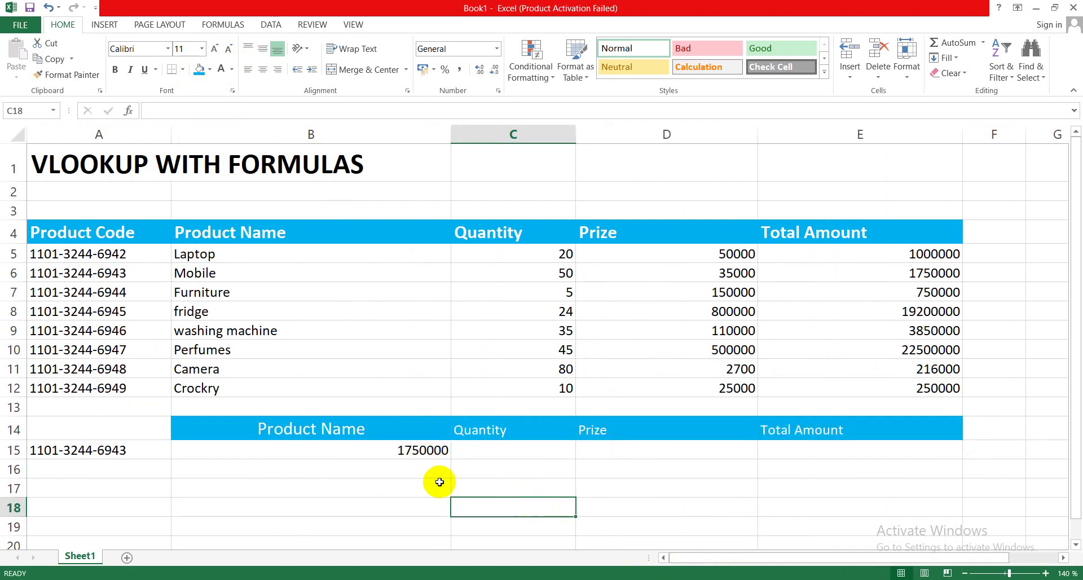
Clear the lookup code in A15 and the old formula in B15
{"action": "left_click", "coordinate": [153, 454]}
{"action": "key", "text": "Delete"}
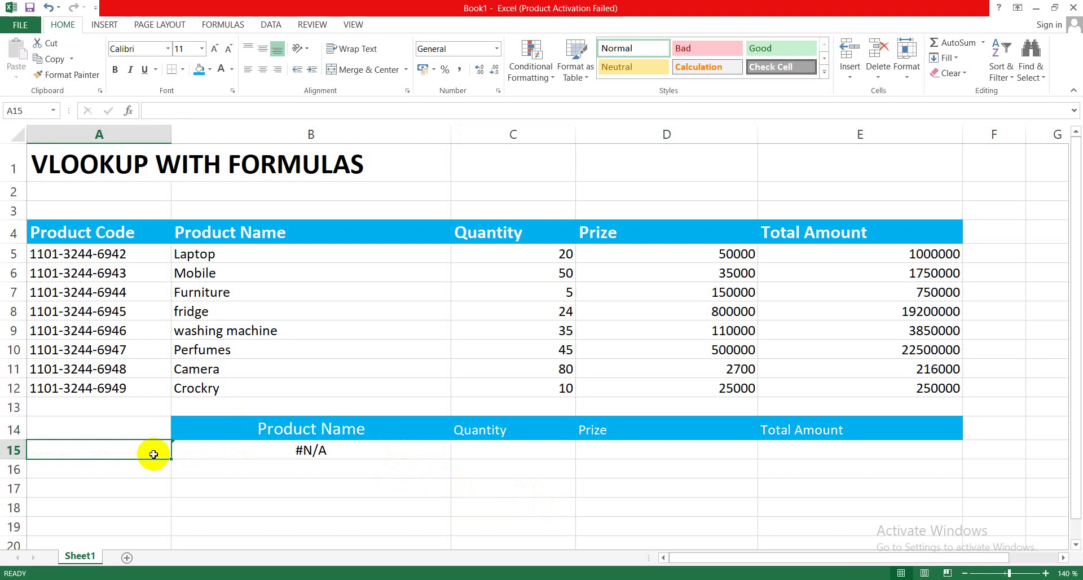
{"action": "left_click", "coordinate": [299, 450]}
{"action": "key", "text": "Delete"}
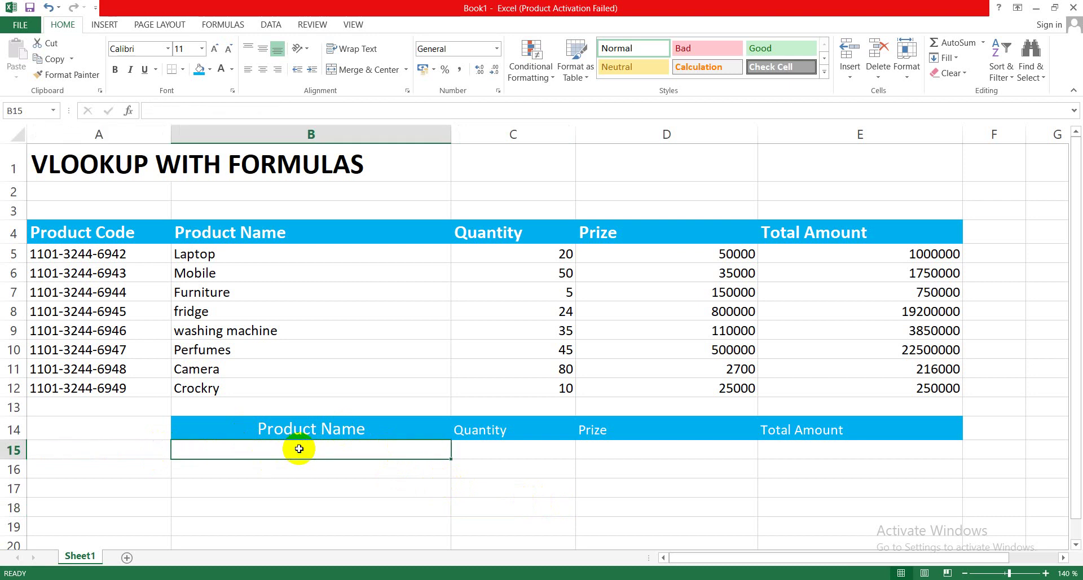
Enter =VLOOKUP(A15,A4:E12,2,FALSE) in B15 to look up the product name by product code
{"action": "type", "text": "=vlookup"}
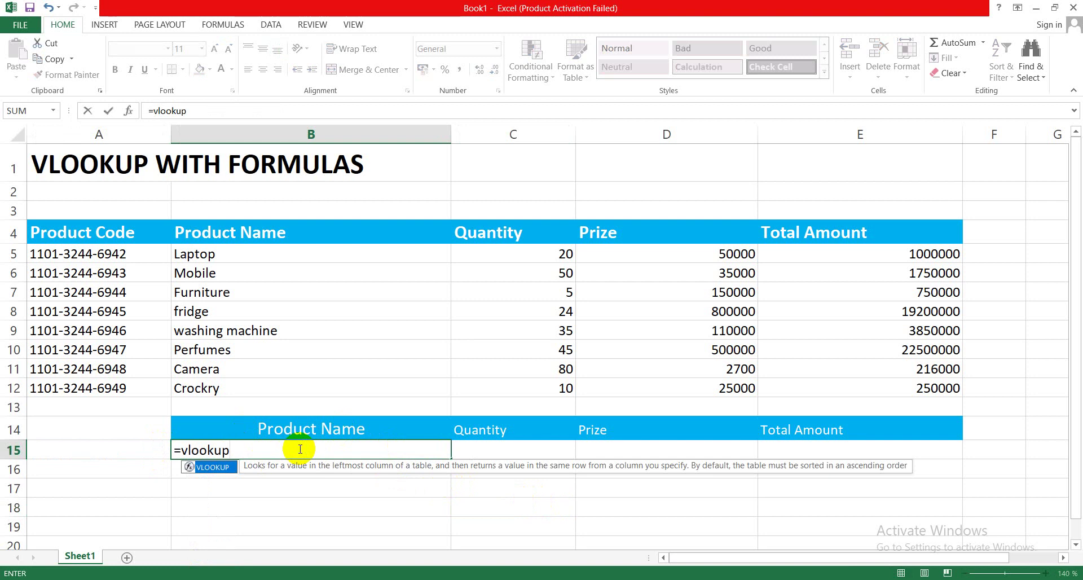
{"action": "type", "text": "("}
{"action": "left_click", "coordinate": [149, 452]}
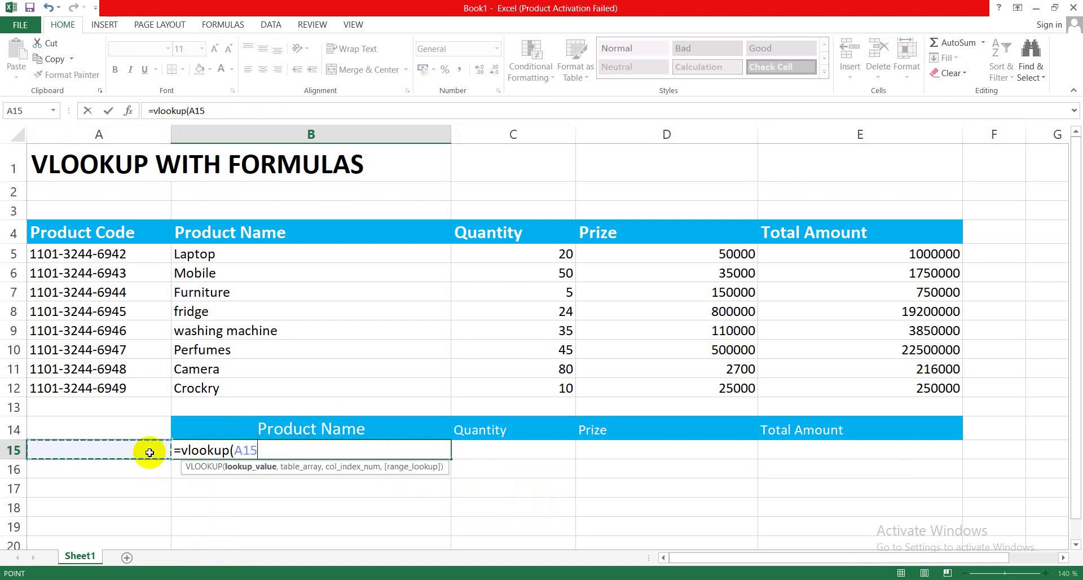
{"action": "type", "text": ","}
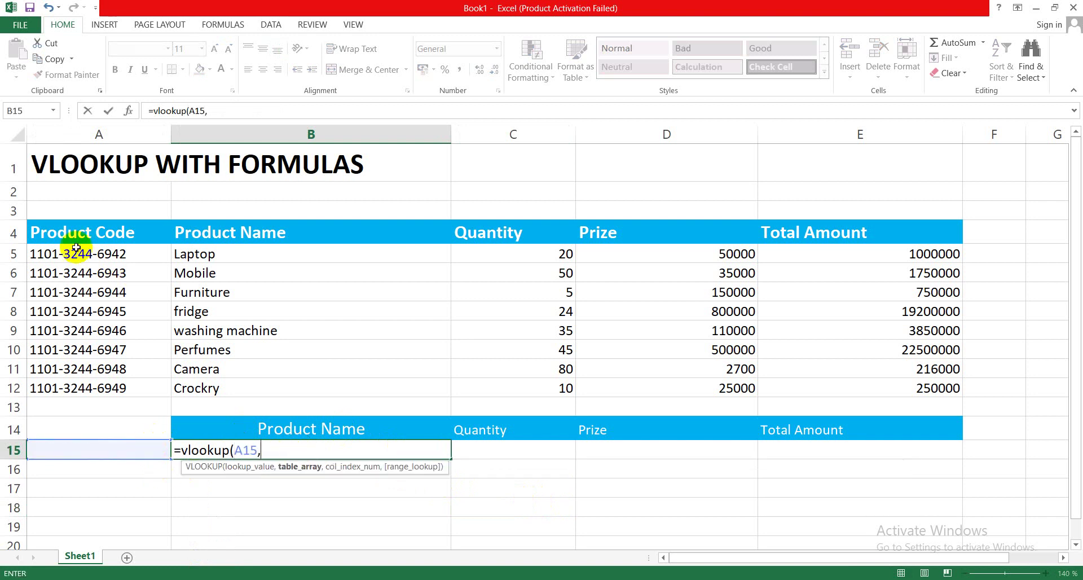
{"action": "left_click_drag", "start_coordinate": [74, 233], "coordinate": [927, 386]}
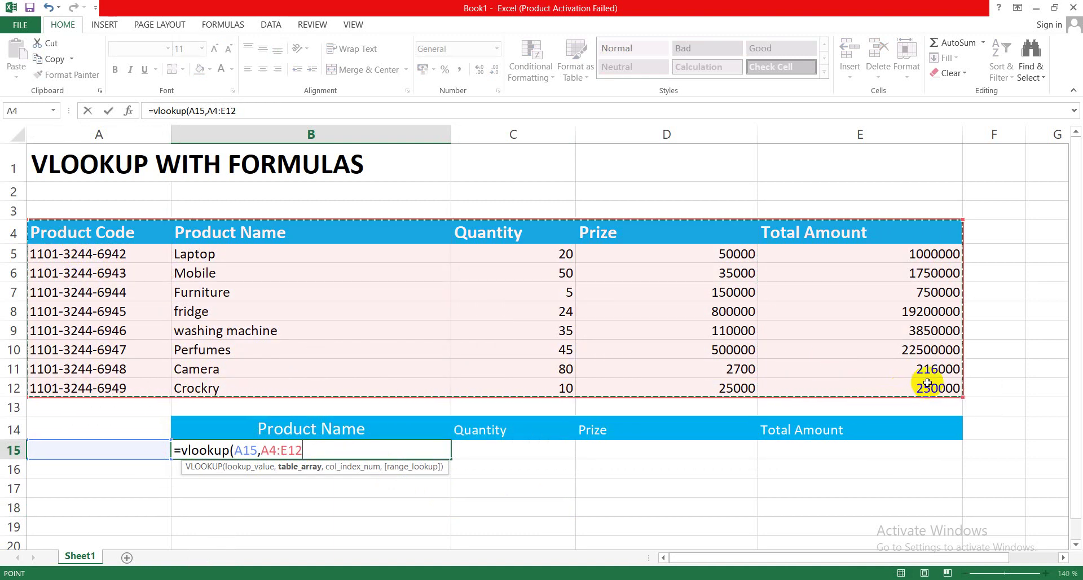
{"action": "type", "text": "\\,"}
{"action": "key", "text": "BackSpace"}
{"action": "key", "text": "BackSpace"}
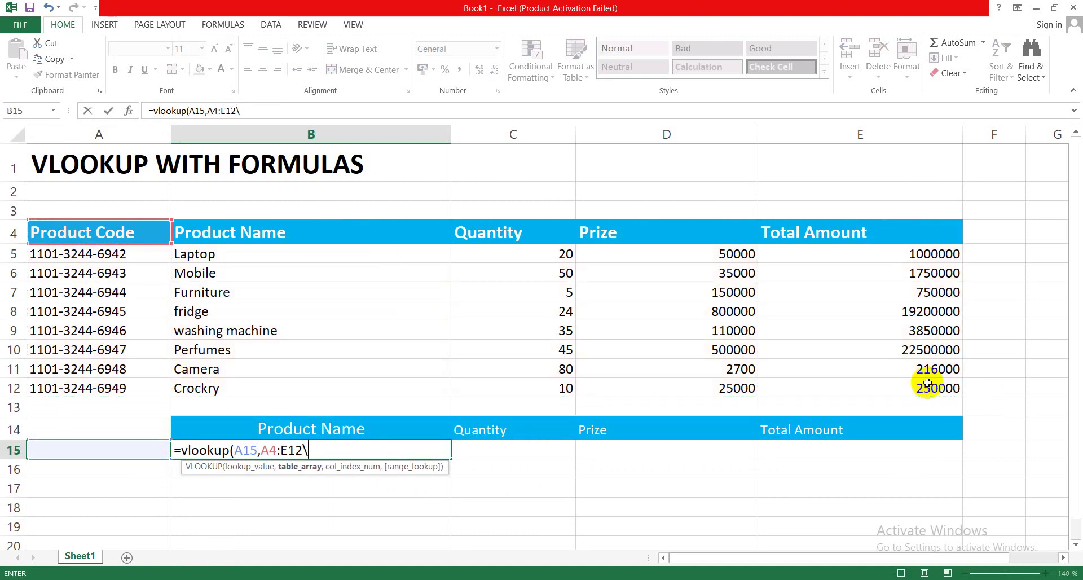
{"action": "type", "text": ","}
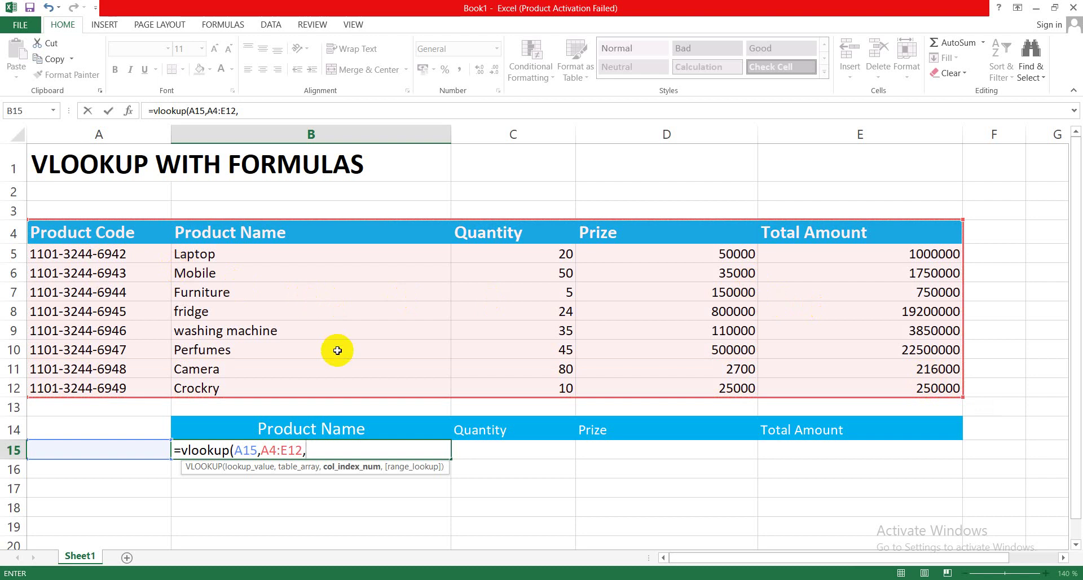
{"action": "type", "text": "2,"}
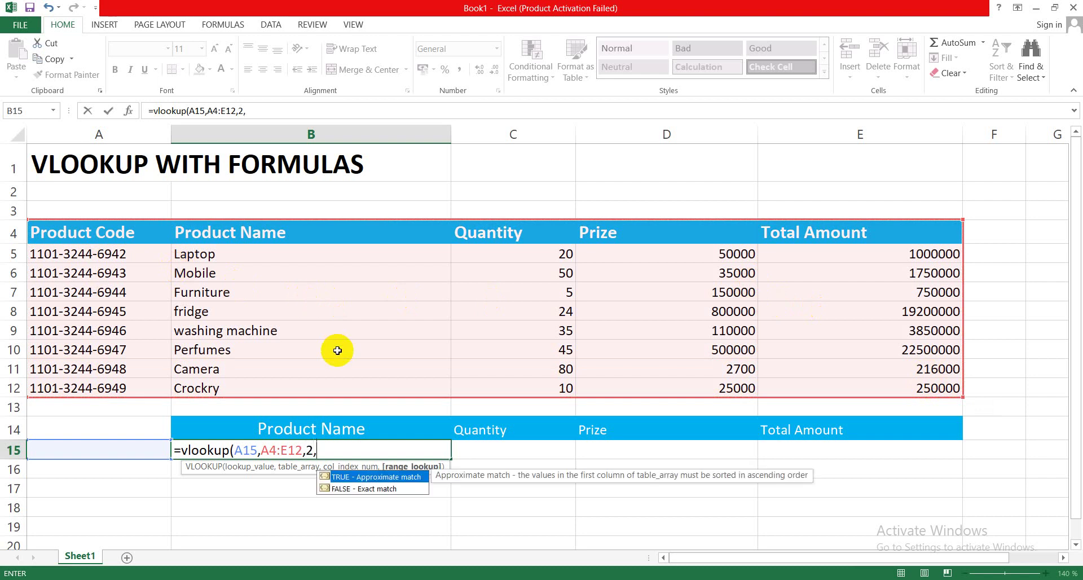
{"action": "type", "text": "false"}
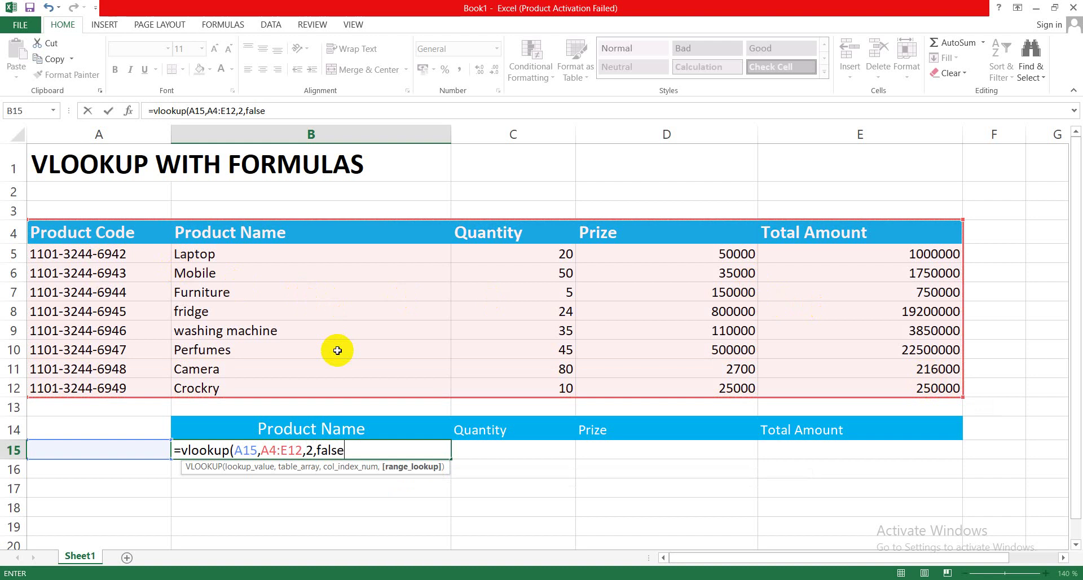
{"action": "type", "text": ")"}
{"action": "key", "text": "Return"}
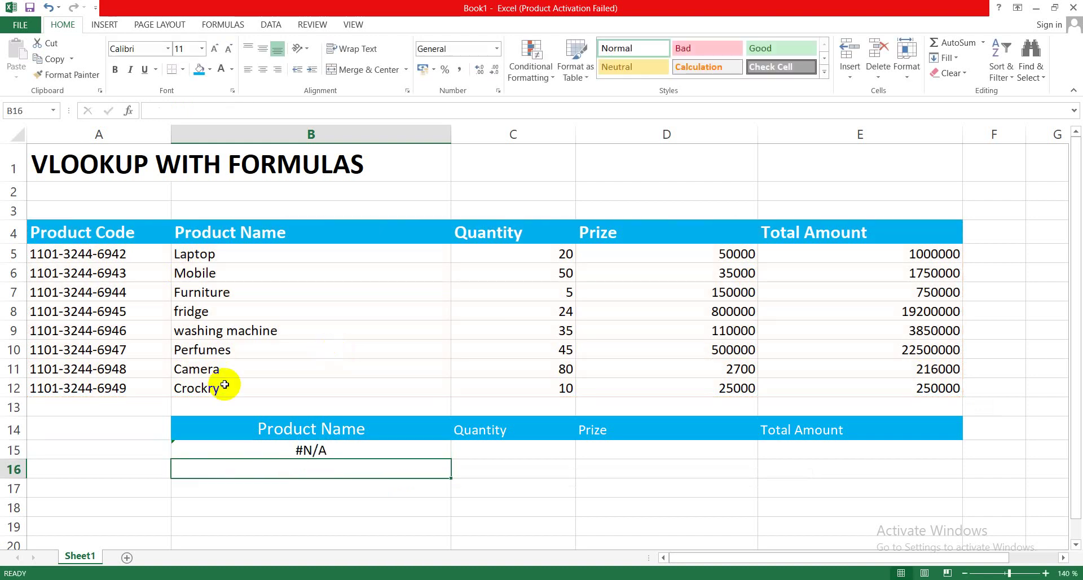
{"action": "left_click", "coordinate": [142, 450]}
{"action": "type", "text": "1101"}
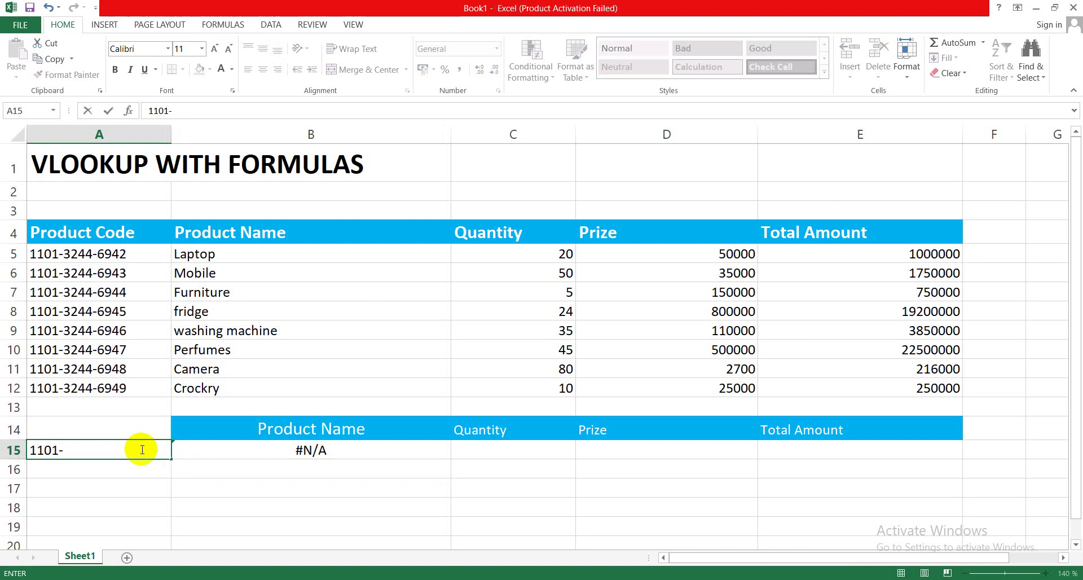
{"action": "type", "text": "-3244-6942"}
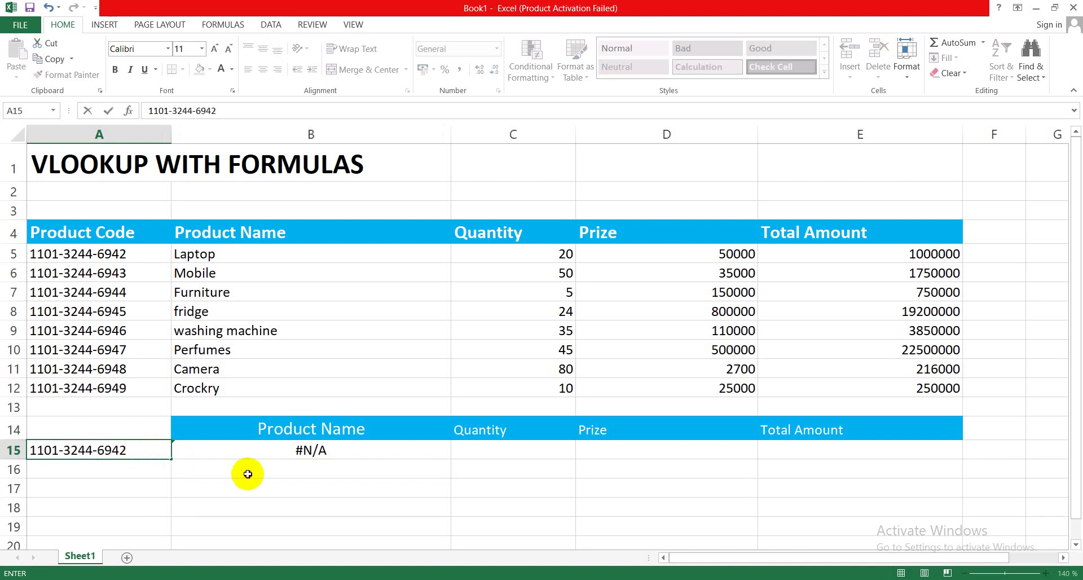
{"action": "left_click", "coordinate": [248, 474]}
Enter =VLOOKUP(A15,A4:E12,3,FALSE) in C15 to look up the quantity by product code
{"action": "left_click", "coordinate": [473, 449]}
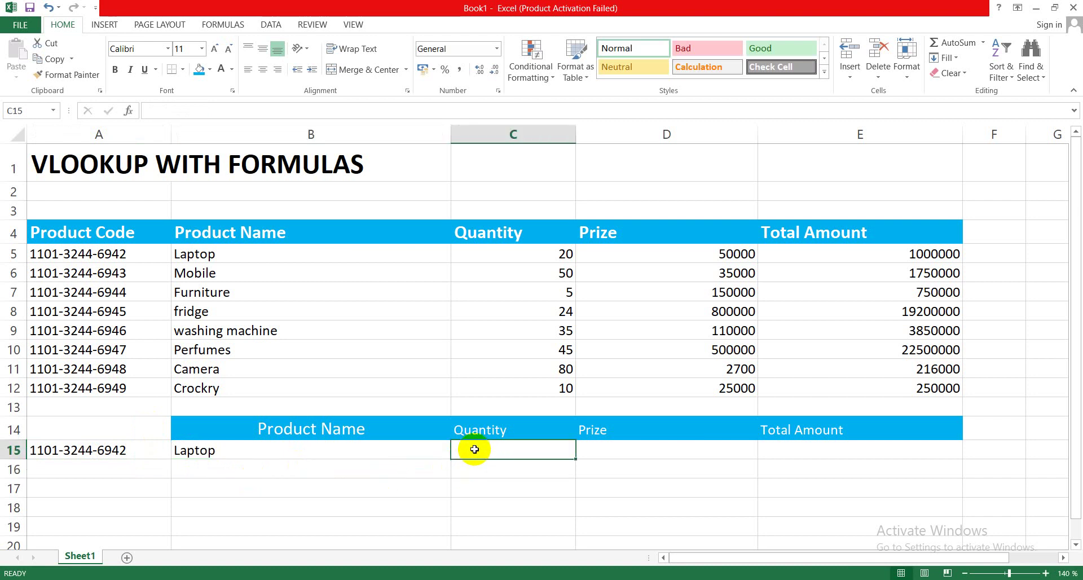
{"action": "type", "text": "=vlo"}
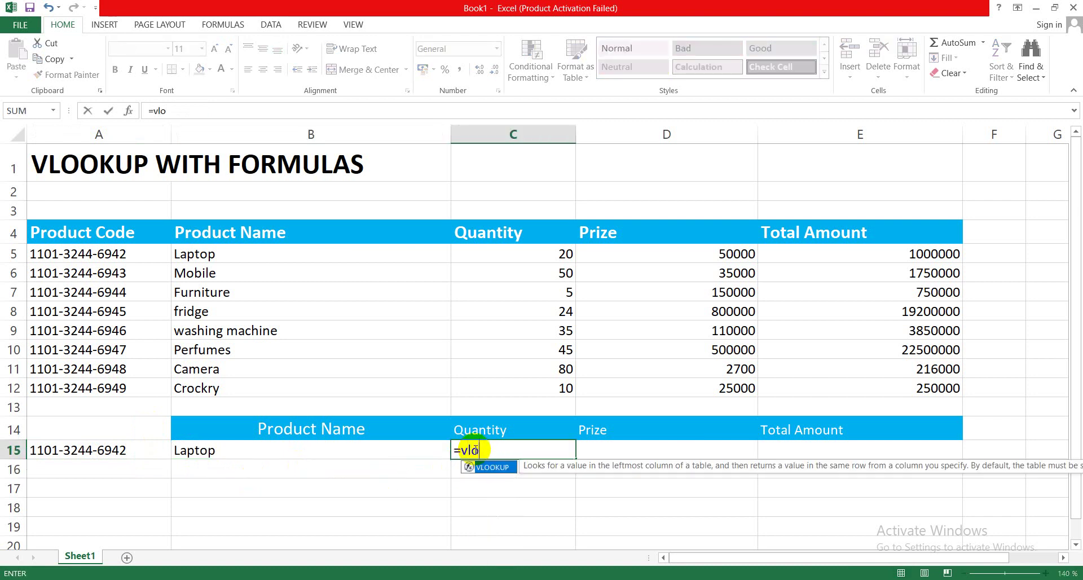
{"action": "type", "text": "okup("}
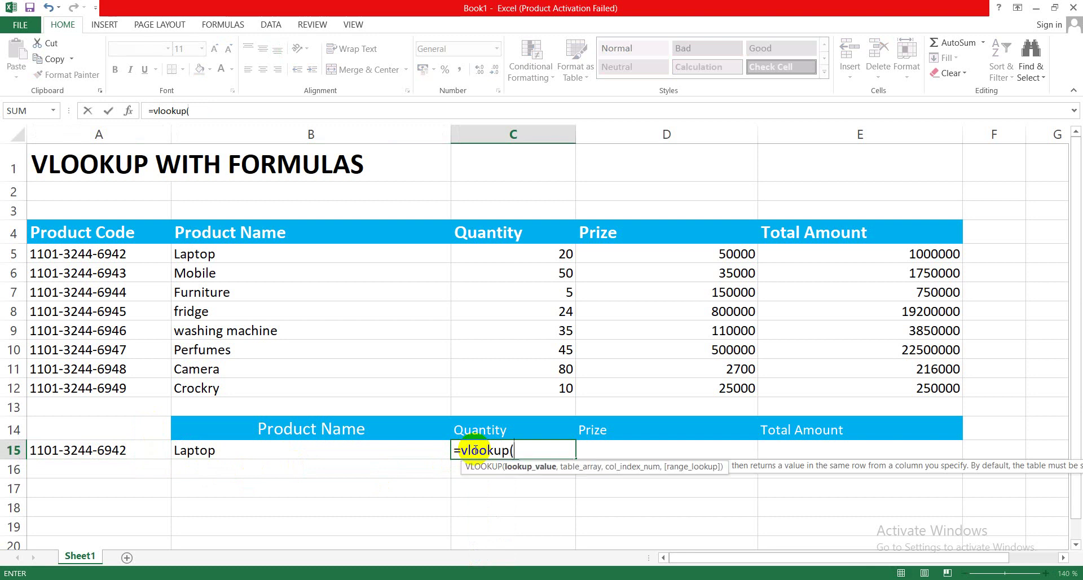
{"action": "left_click", "coordinate": [100, 454]}
{"action": "type", "text": ","}
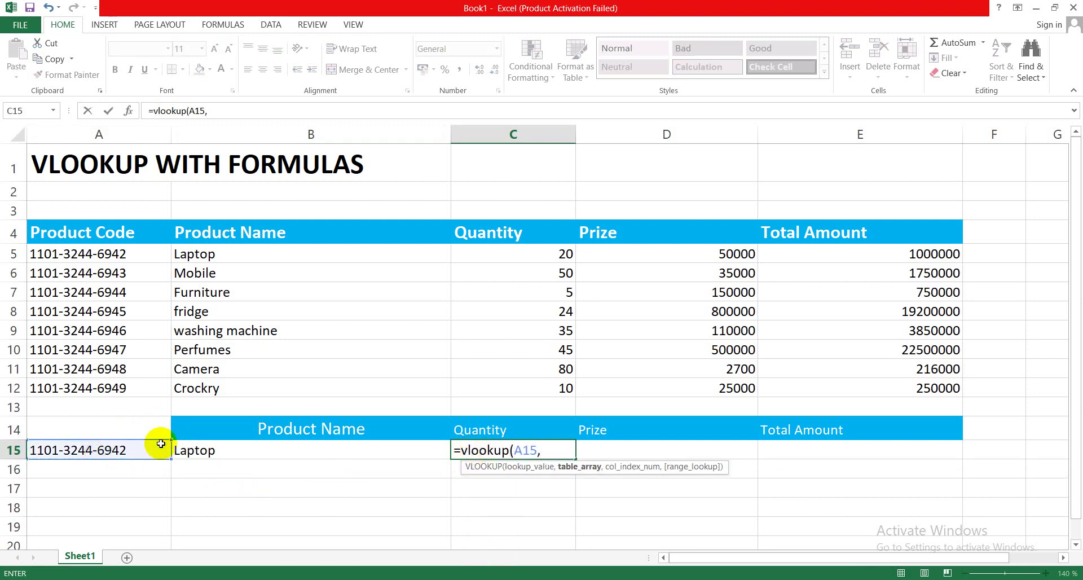
{"action": "mouse_move", "coordinate": [32, 241]}
{"action": "left_mouse_down"}
{"action": "mouse_move", "coordinate": [655, 338]}
{"action": "mouse_move", "coordinate": [687, 333]}
{"action": "left_mouse_up"}
{"action": "left_click_drag", "start_coordinate": [85, 235], "coordinate": [897, 390]}
{"action": "type", "text": ","}
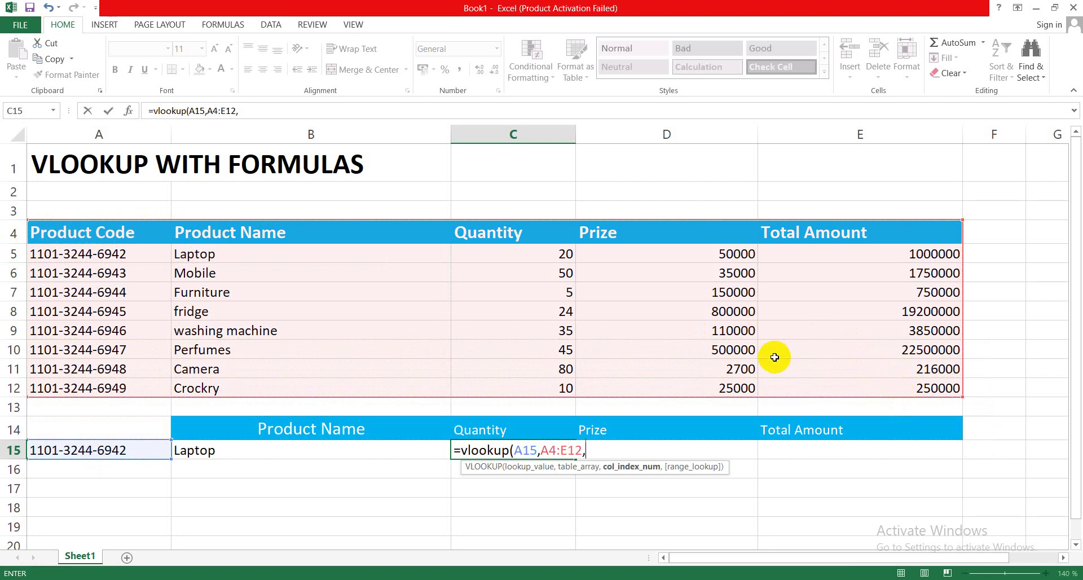
{"action": "type", "text": "3"}
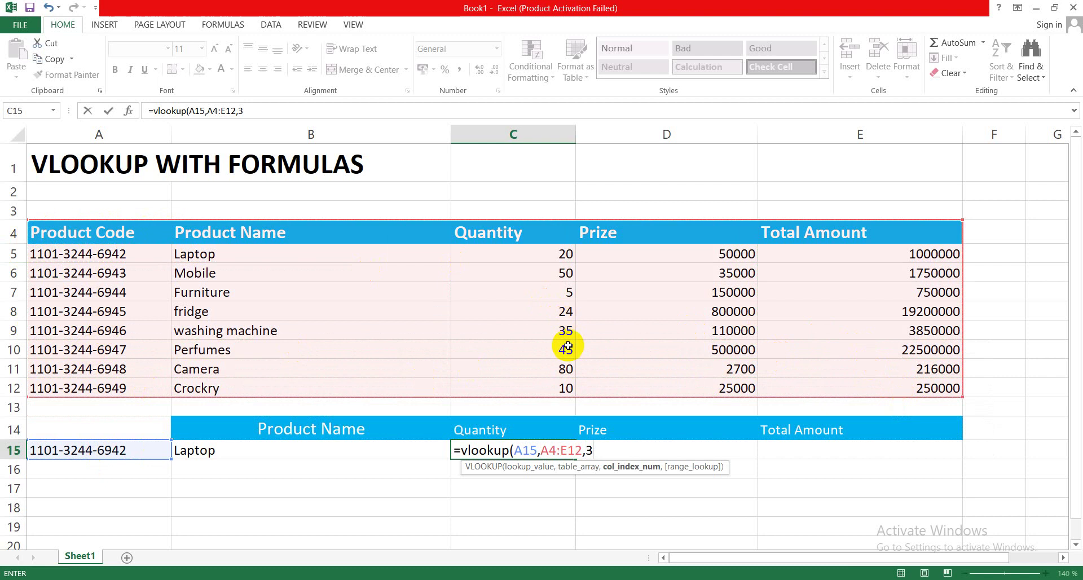
{"action": "type", "text": ","}
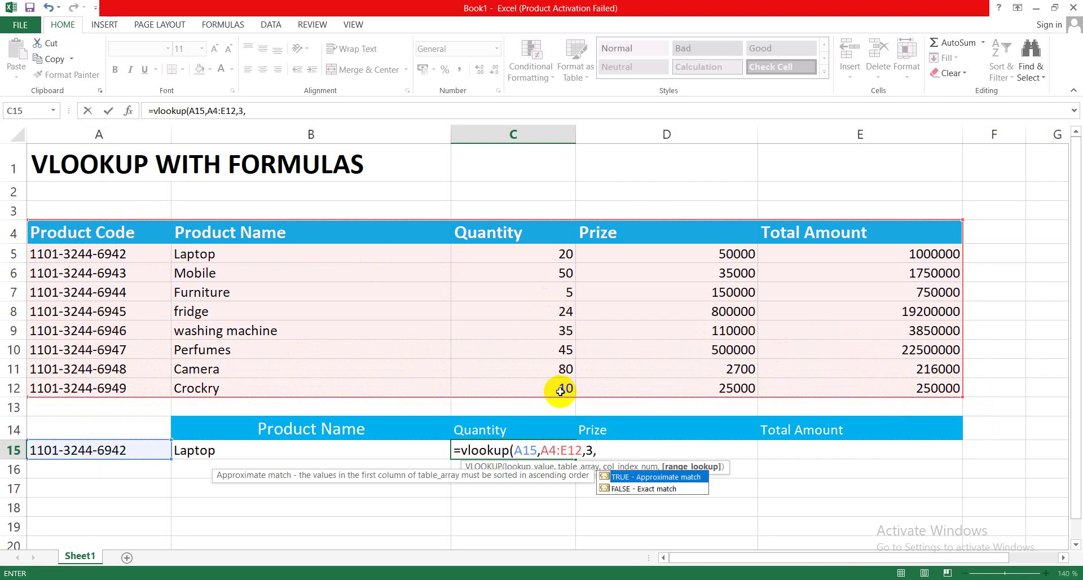
{"action": "type", "text": "false)"}
{"action": "key", "text": "Return"}
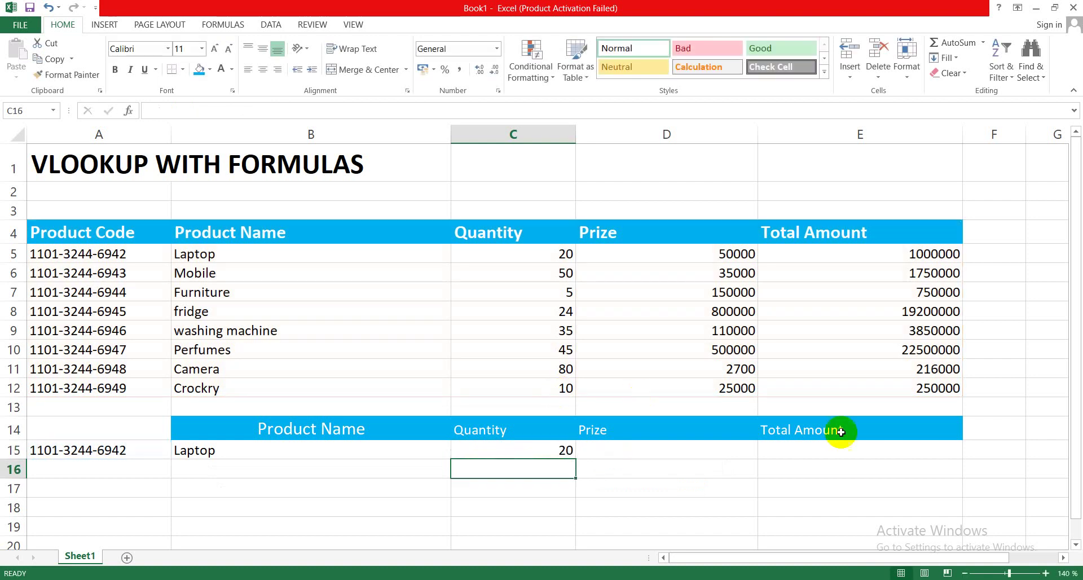
Enter =VLOOKUP(A15,A4:E12,4,FALSE) in D15 to look up the price by product code
{"action": "left_click", "coordinate": [665, 465]}
{"action": "left_click", "coordinate": [665, 442]}
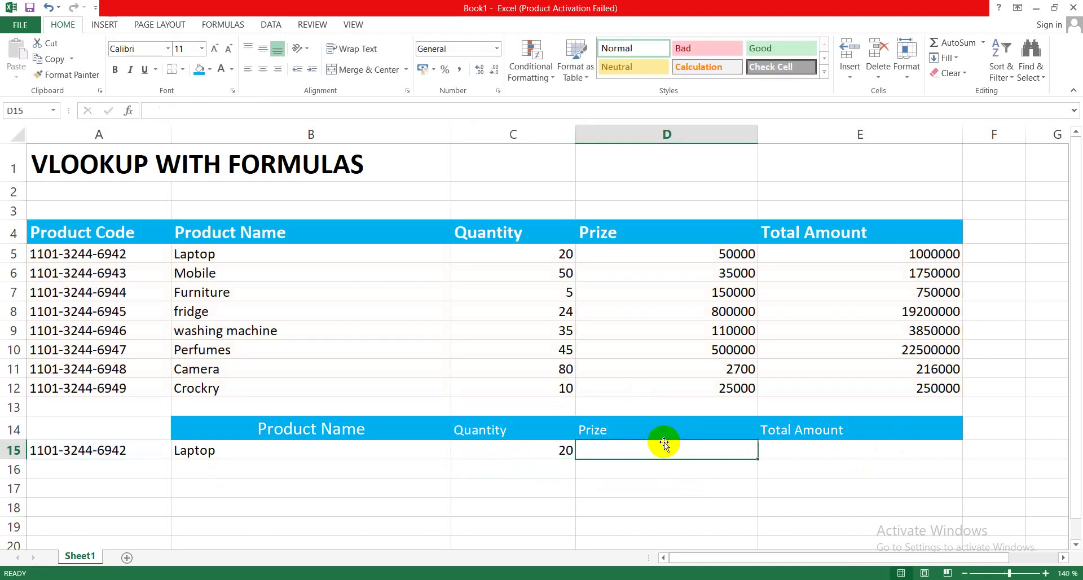
{"action": "type", "text": "="}
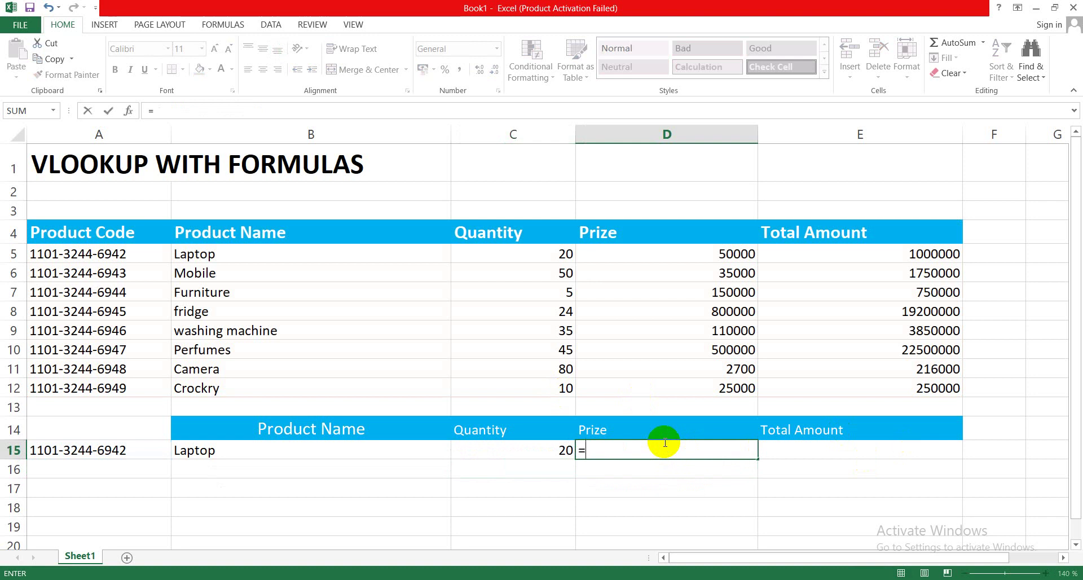
{"action": "type", "text": "vlook"}
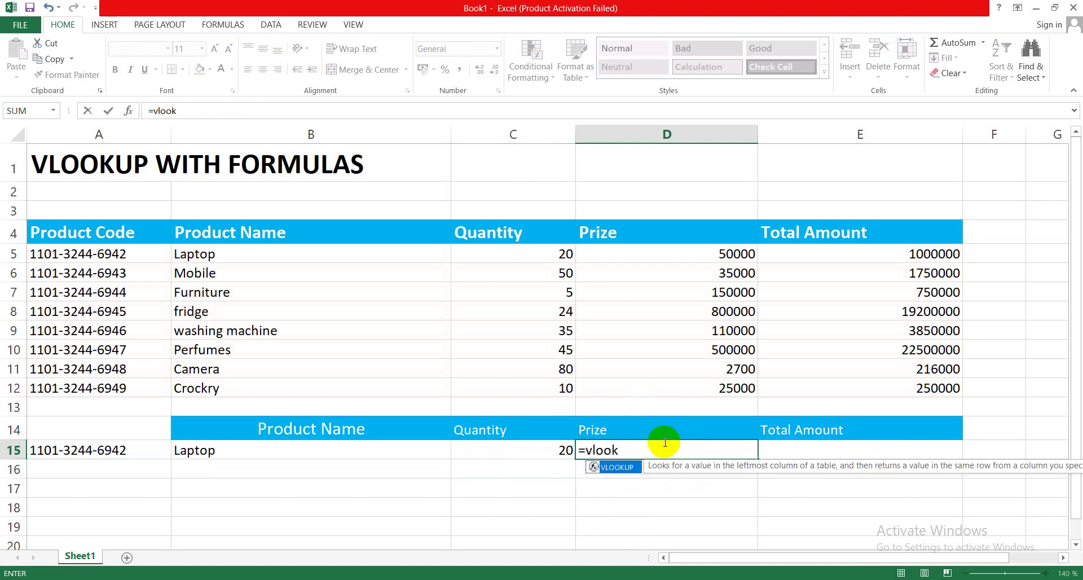
{"action": "type", "text": "up("}
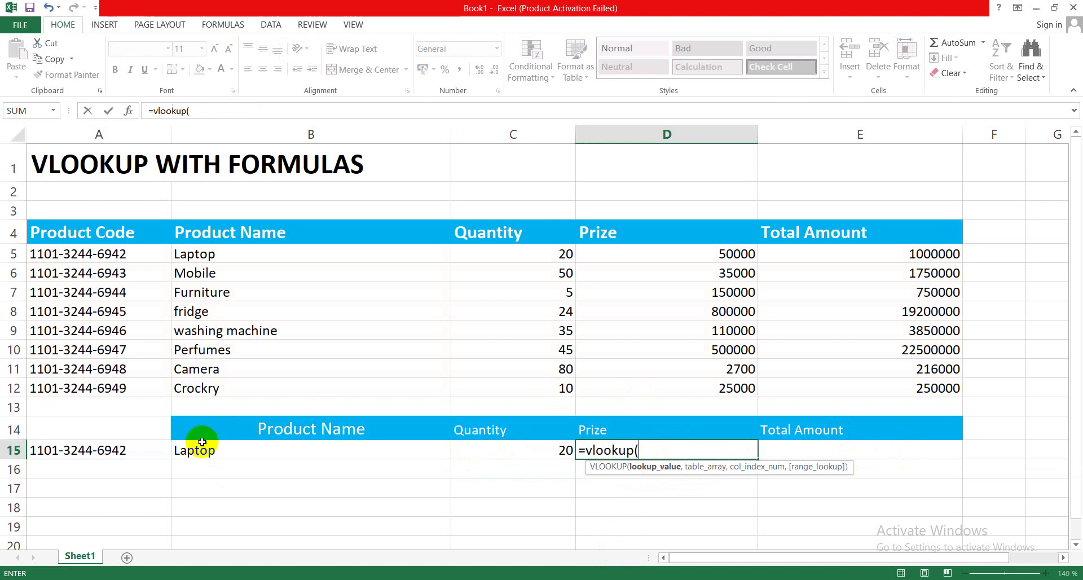
{"action": "left_click", "coordinate": [155, 451]}
{"action": "type", "text": ","}
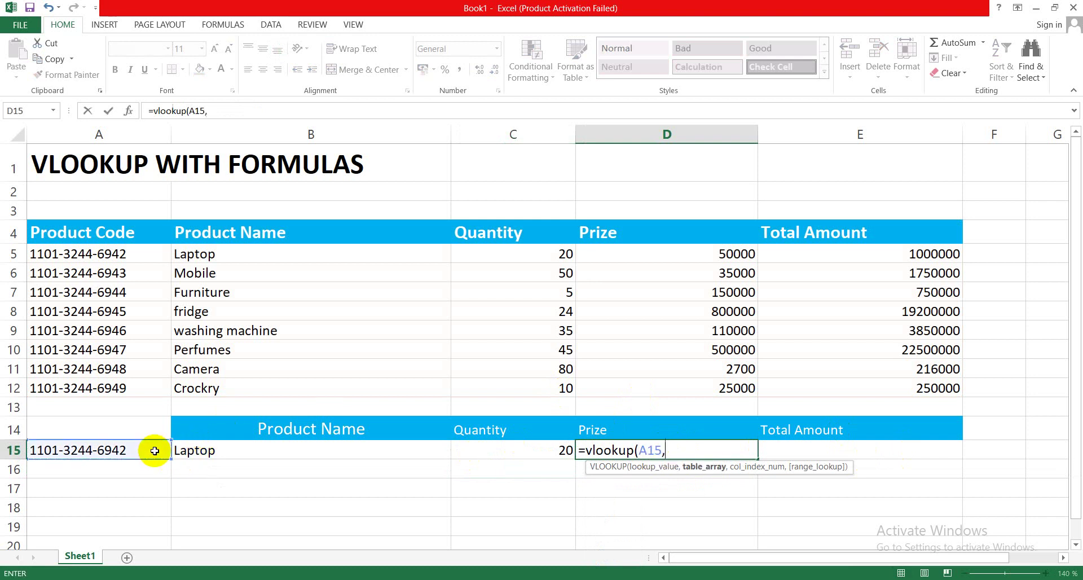
{"action": "left_click_drag", "start_coordinate": [93, 229], "coordinate": [898, 380]}
{"action": "type", "text": ","}
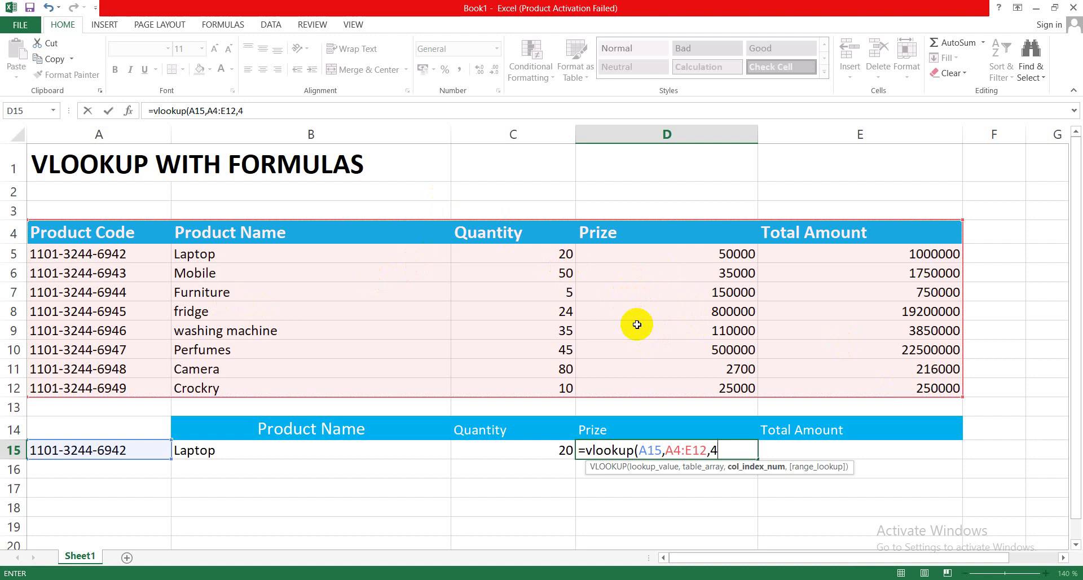
{"action": "type", "text": "4,false"}
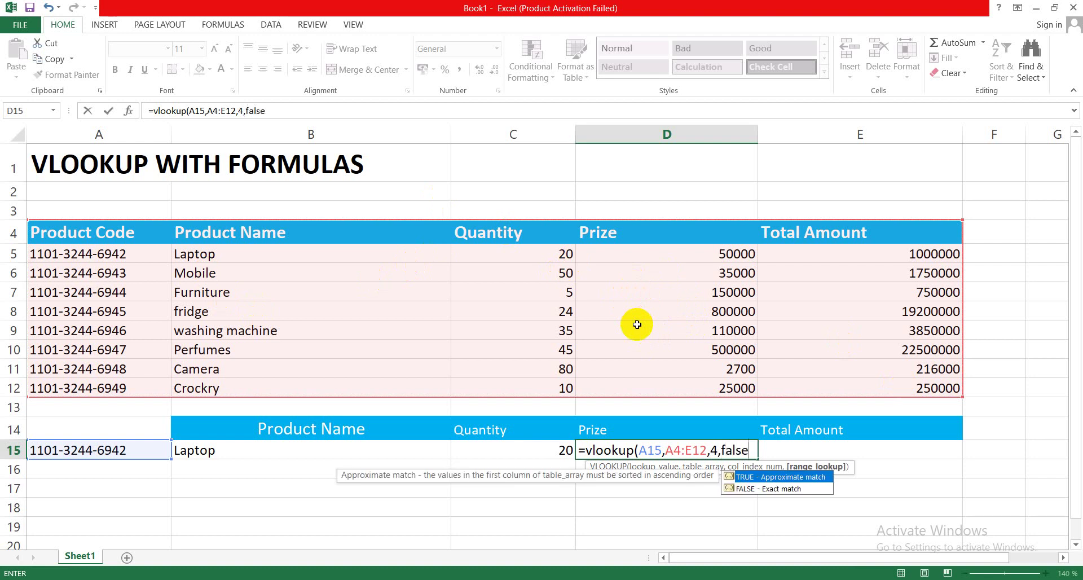
{"action": "key", "text": "Return"}
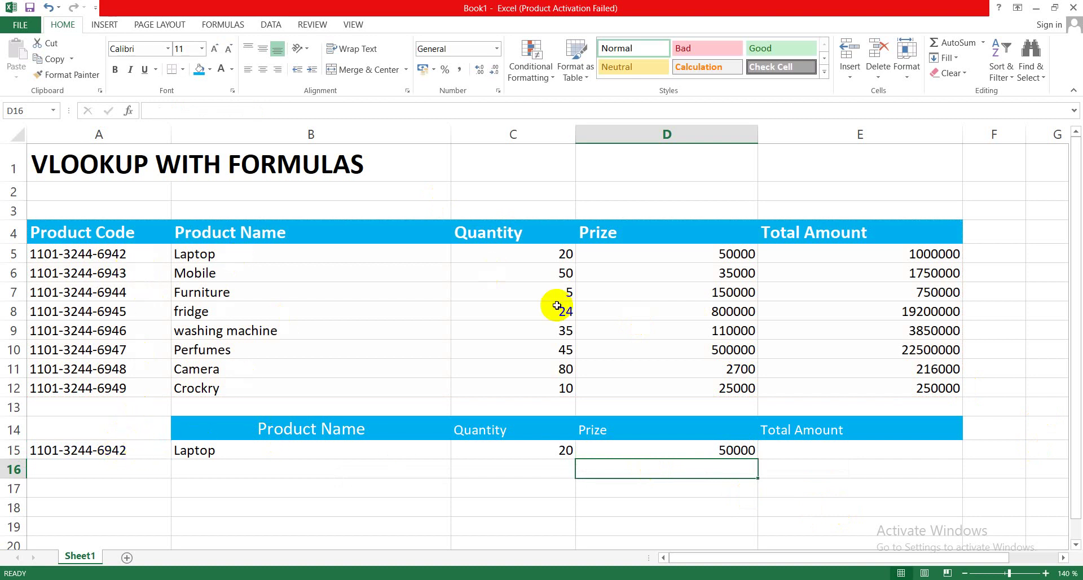
Enter =VLOOKUP(A15,A4:E12,5) in E15 to look up the total amount by product code
{"action": "left_click", "coordinate": [794, 452]}
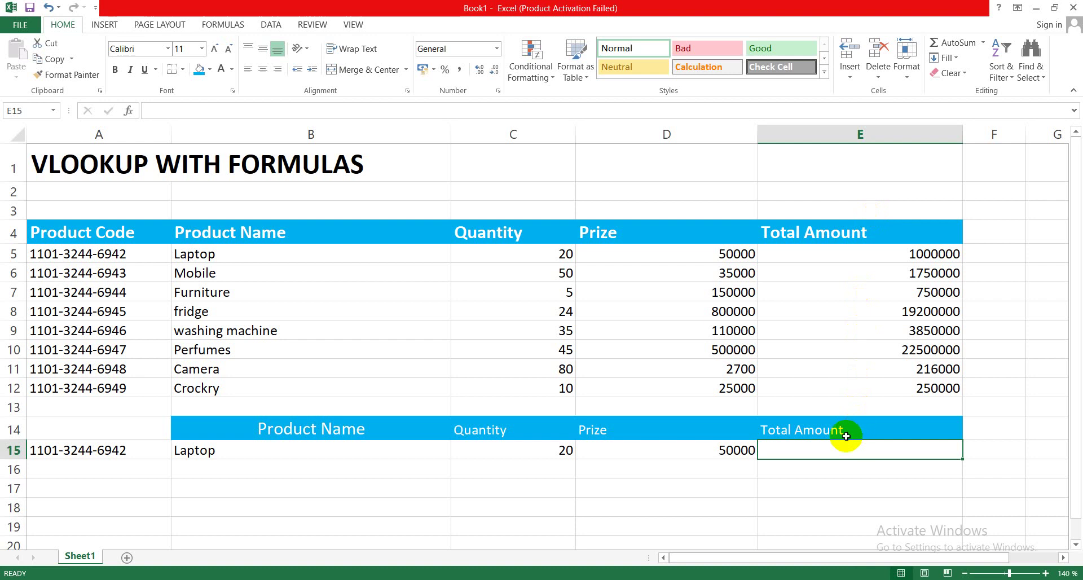
{"action": "type", "text": "="}
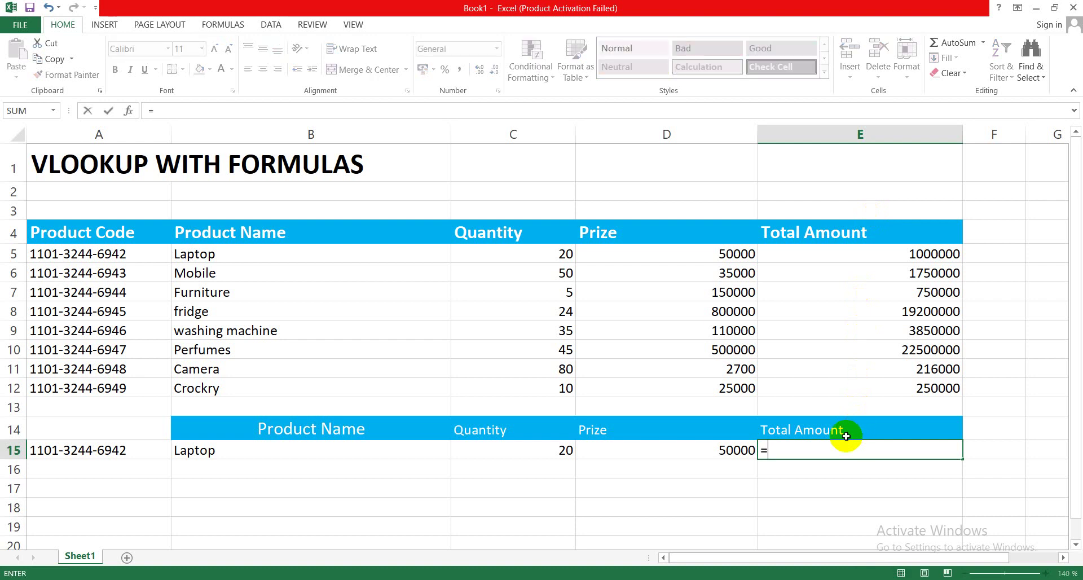
{"action": "type", "text": "vlooku"}
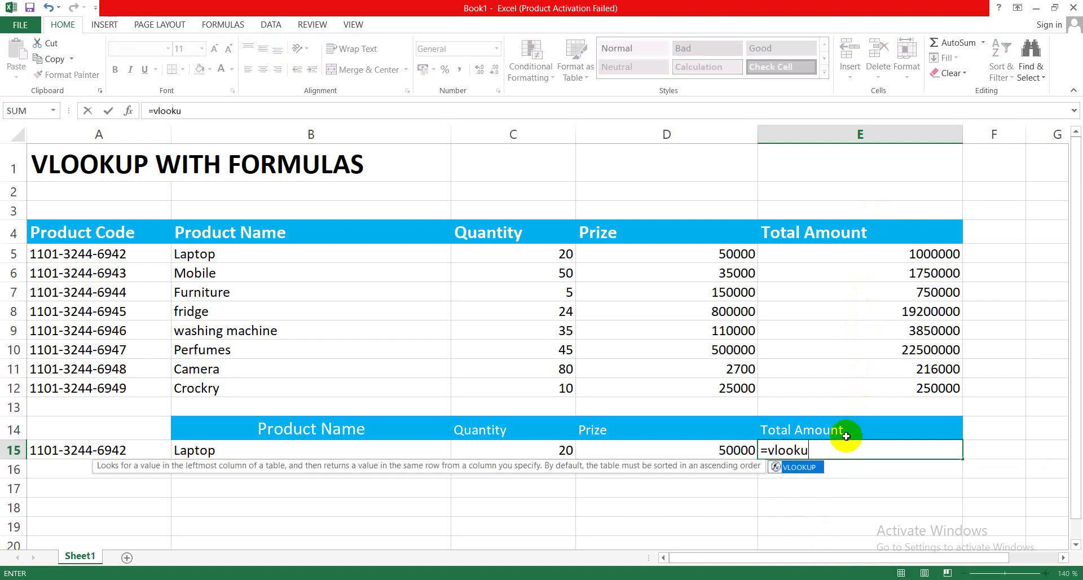
{"action": "type", "text": "]"}
{"action": "key", "text": "BackSpace"}
{"action": "type", "text": "p("}
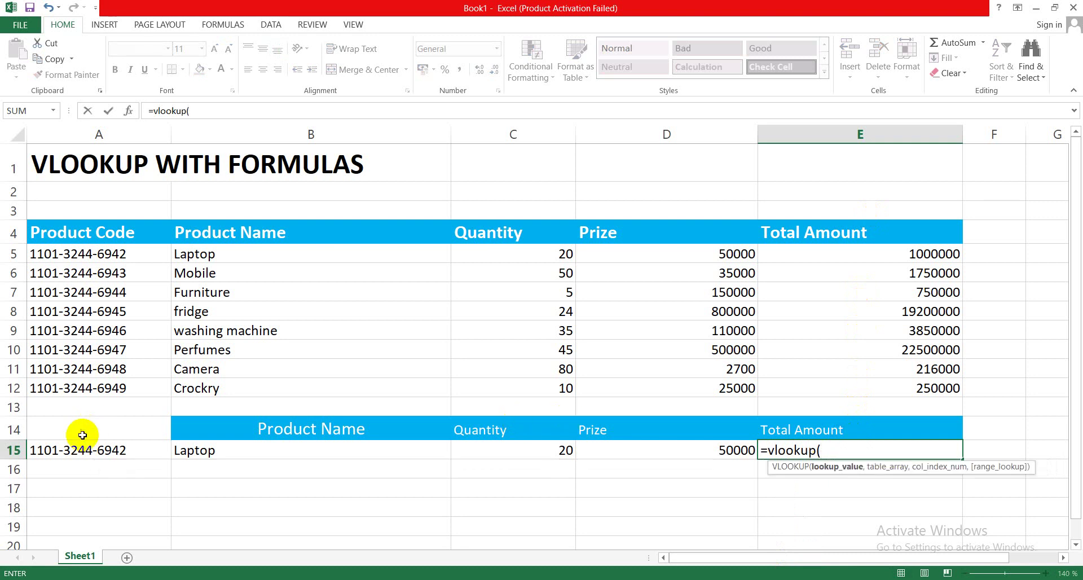
{"action": "left_click", "coordinate": [91, 450]}
{"action": "type", "text": ","}
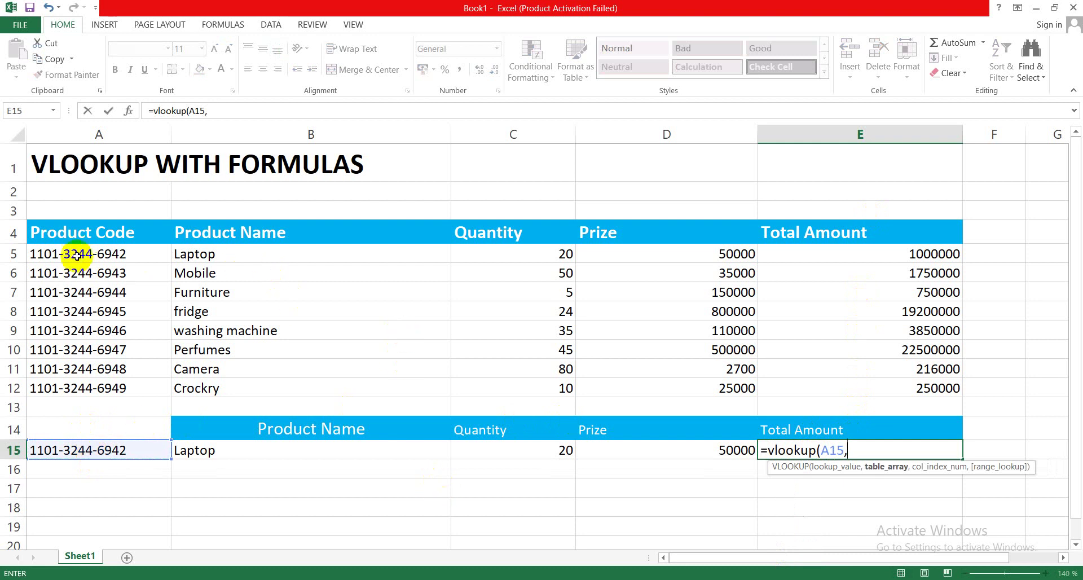
{"action": "left_click_drag", "start_coordinate": [73, 232], "coordinate": [826, 383]}
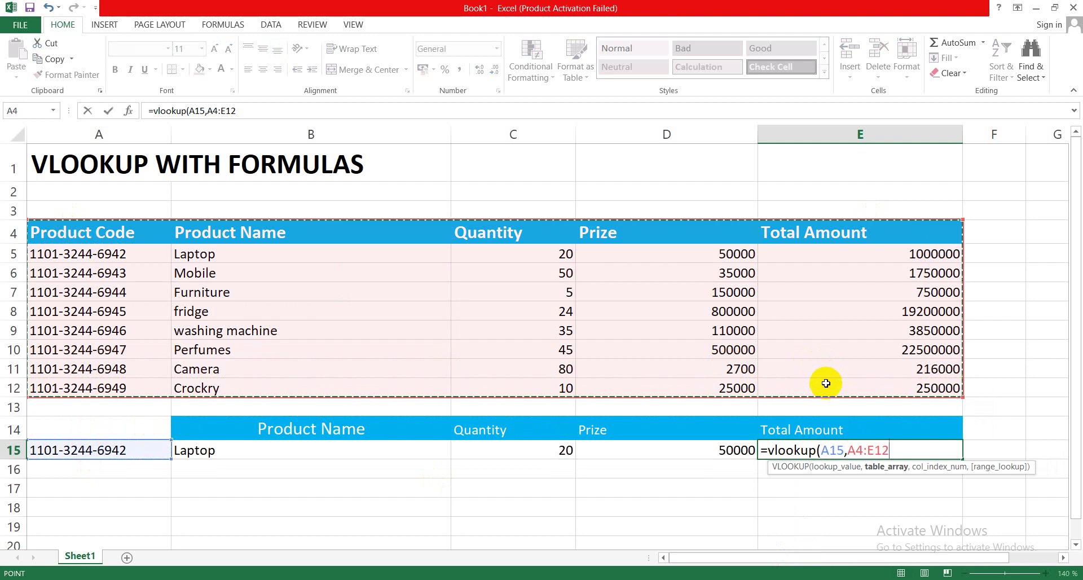
{"action": "type", "text": ","}
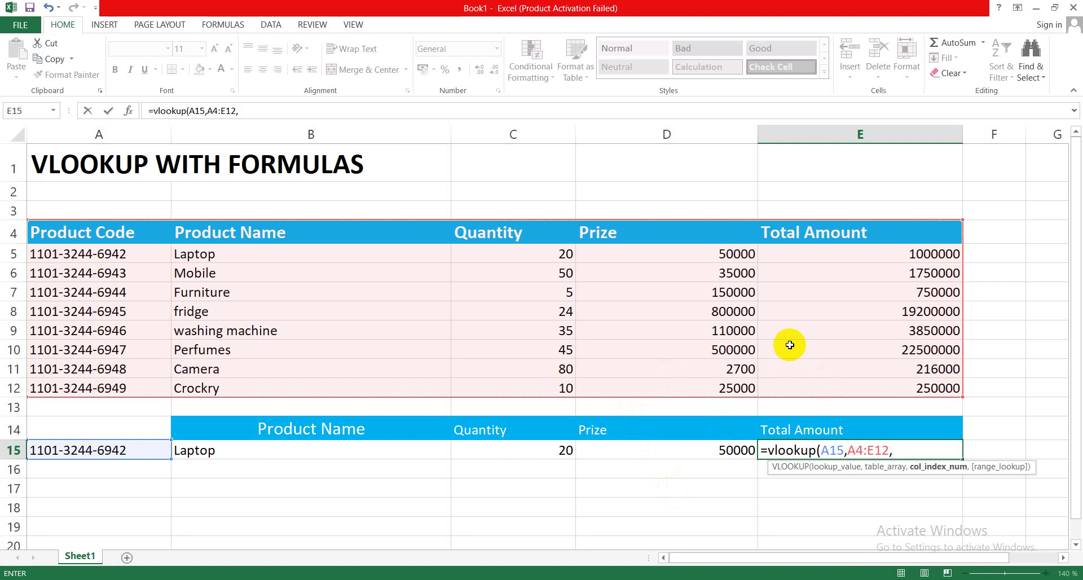
{"action": "type", "text": "5)"}
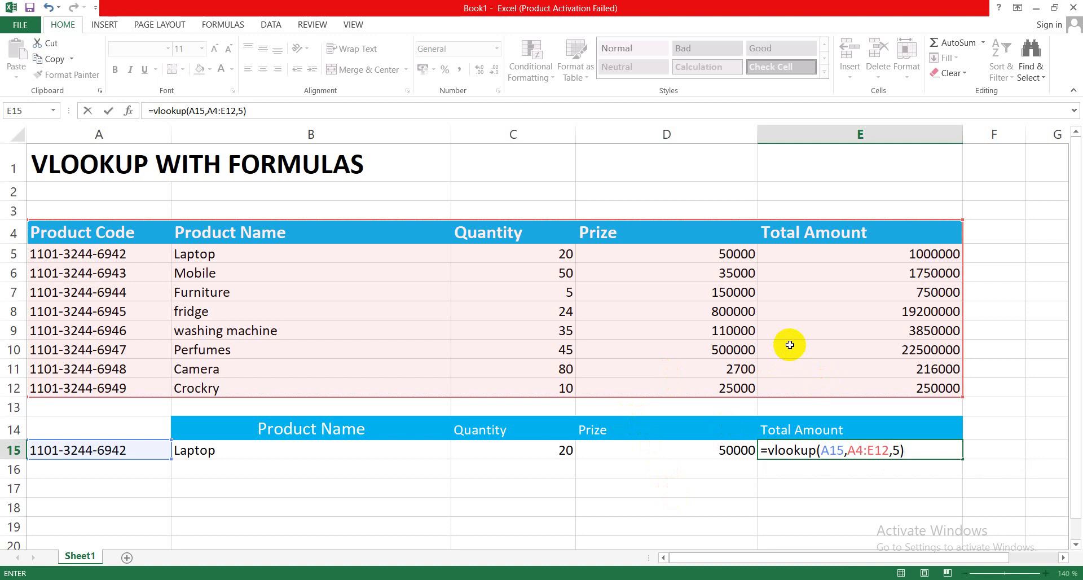
{"action": "key", "text": "Return"}
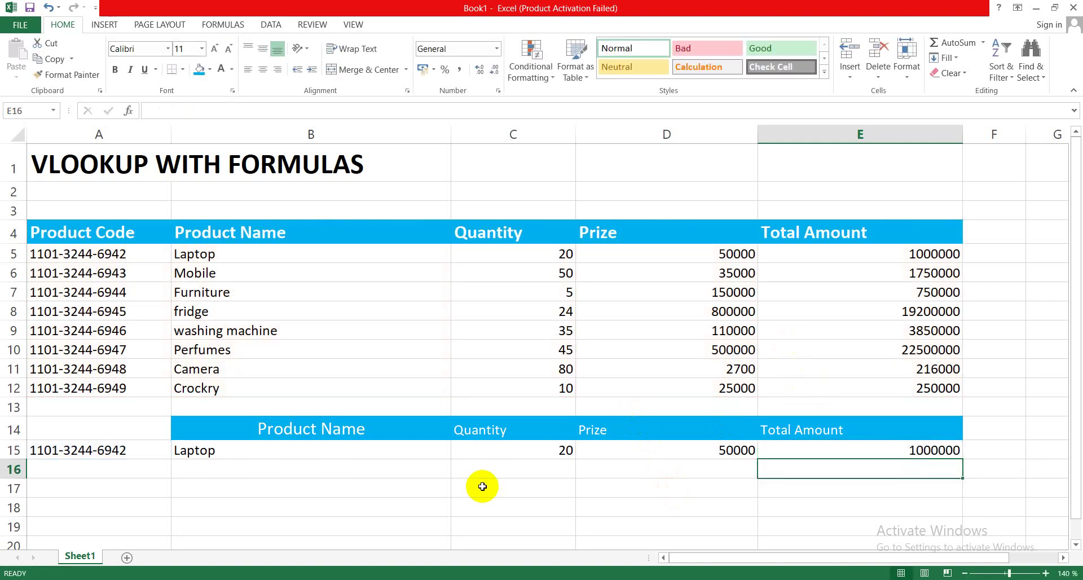
{"action": "left_click", "coordinate": [442, 487]}
{"action": "left_click", "coordinate": [145, 450]}
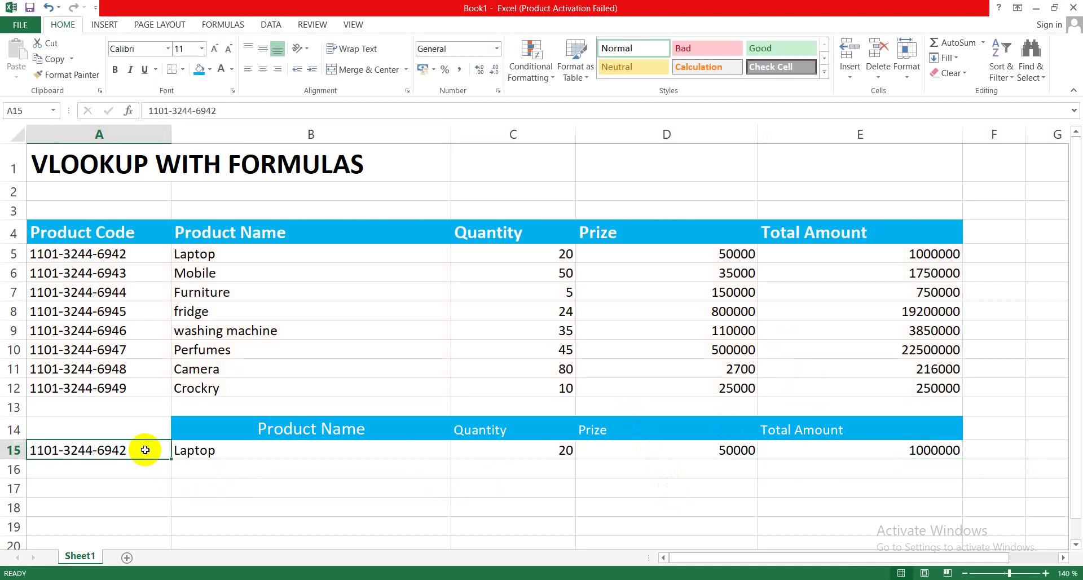
{"action": "double_click", "coordinate": [146, 449]}
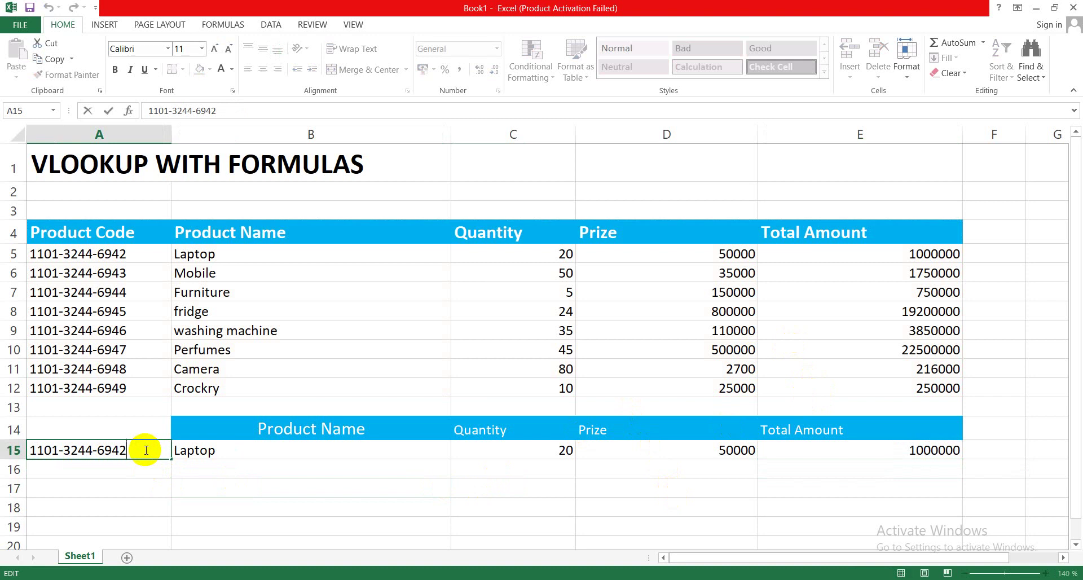
{"action": "key", "text": "BackSpace"}
{"action": "type", "text": "5"}
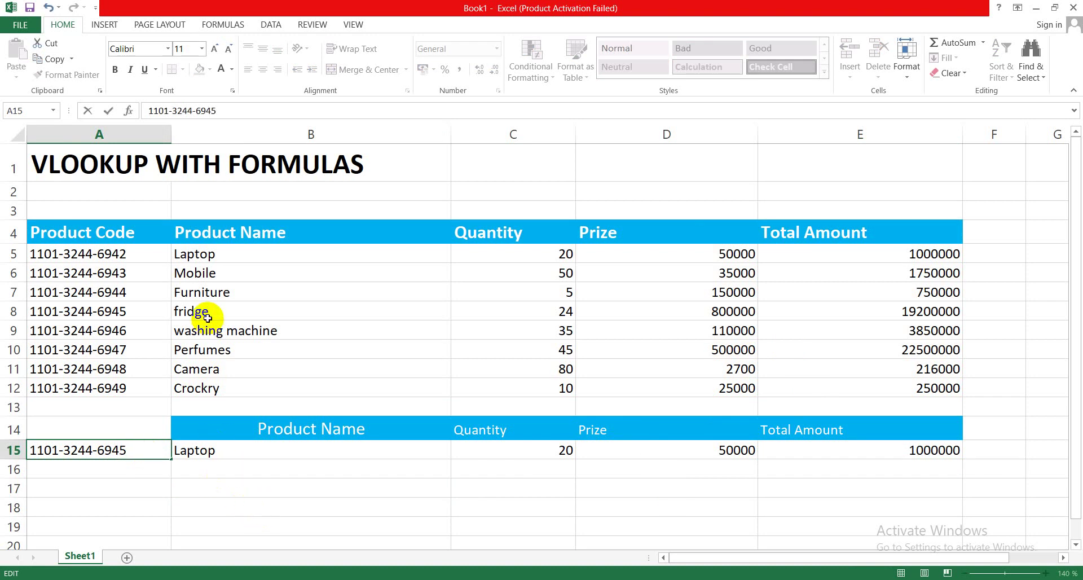
{"action": "left_click", "coordinate": [230, 522]}
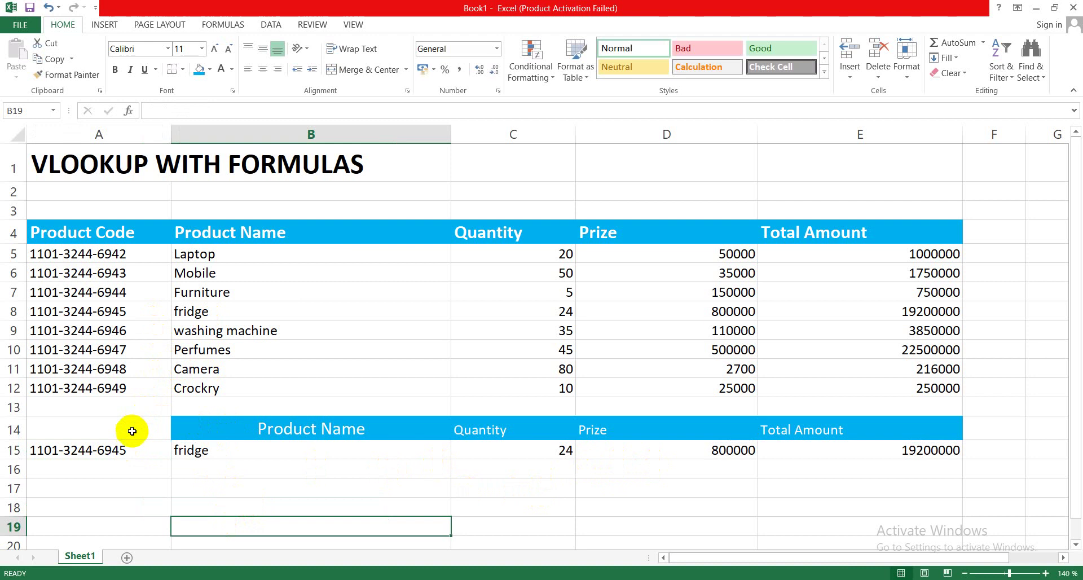
{"action": "double_click", "coordinate": [124, 452]}
{"action": "key", "text": "BackSpace"}
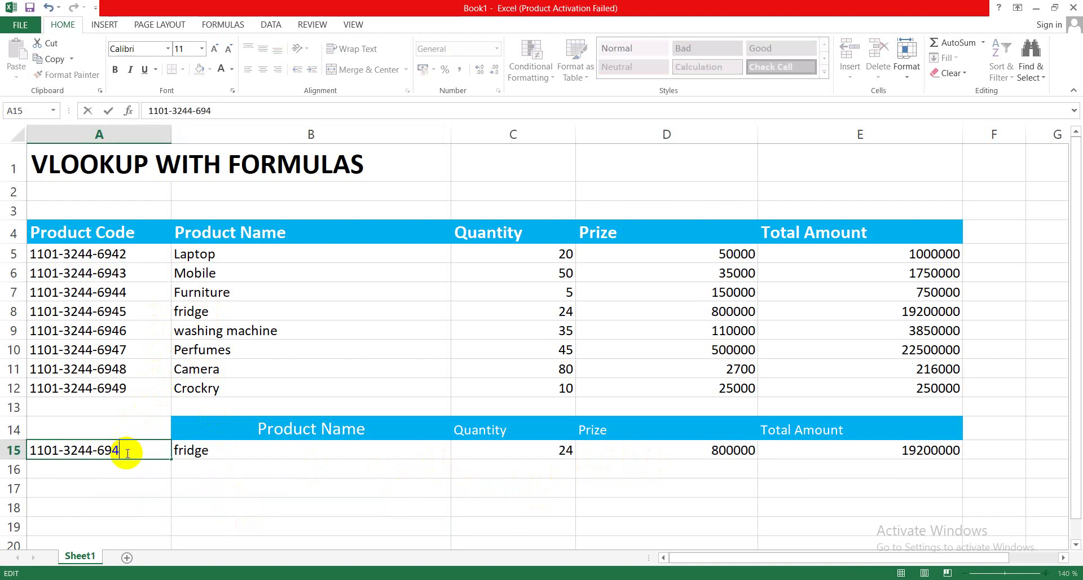
{"action": "type", "text": "8"}
{"action": "left_click", "coordinate": [261, 468]}
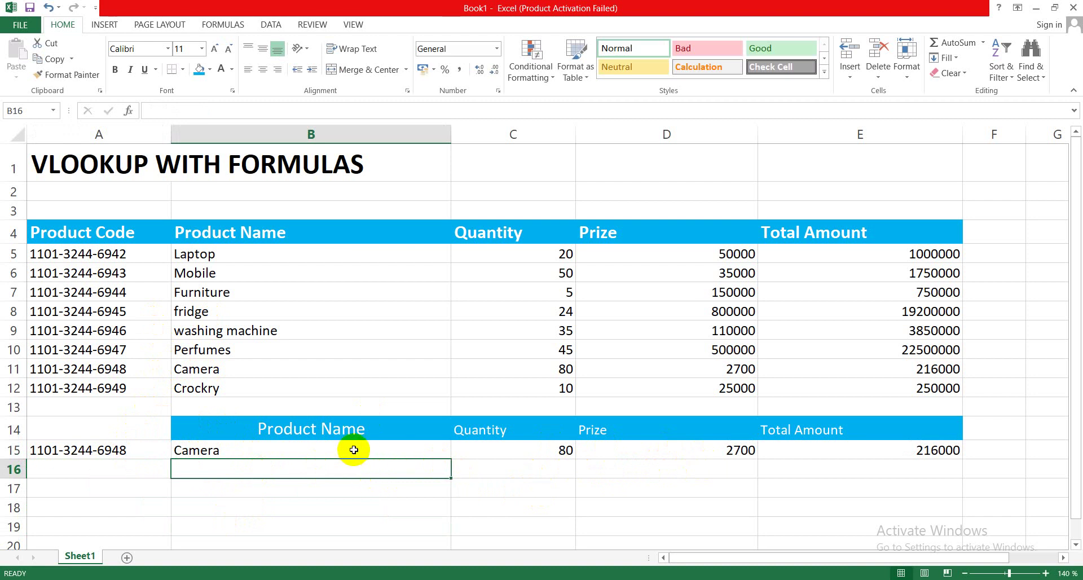
{"action": "left_click", "coordinate": [511, 451]}
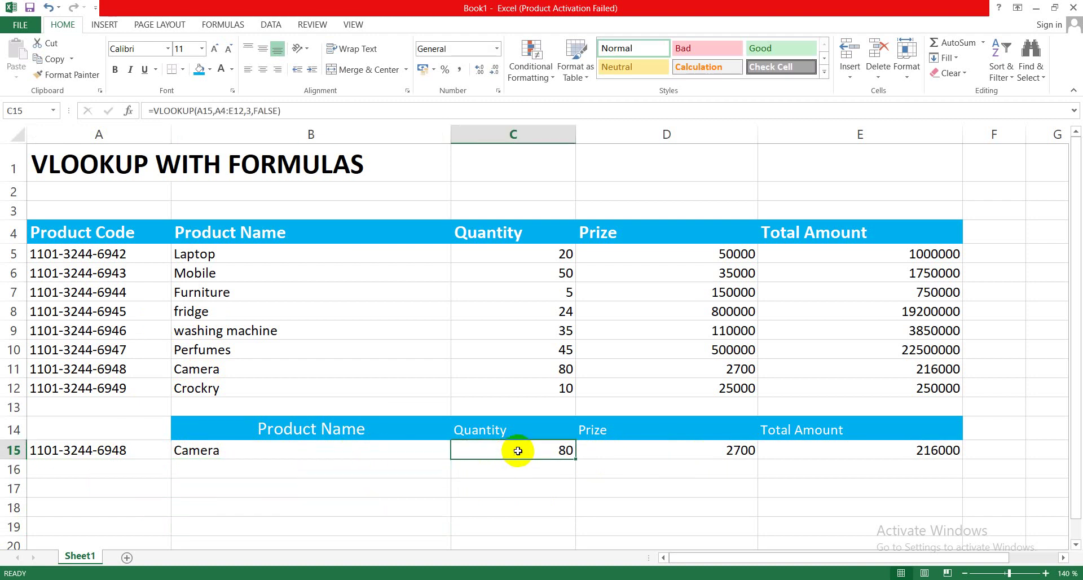
{"action": "left_click", "coordinate": [722, 510]}
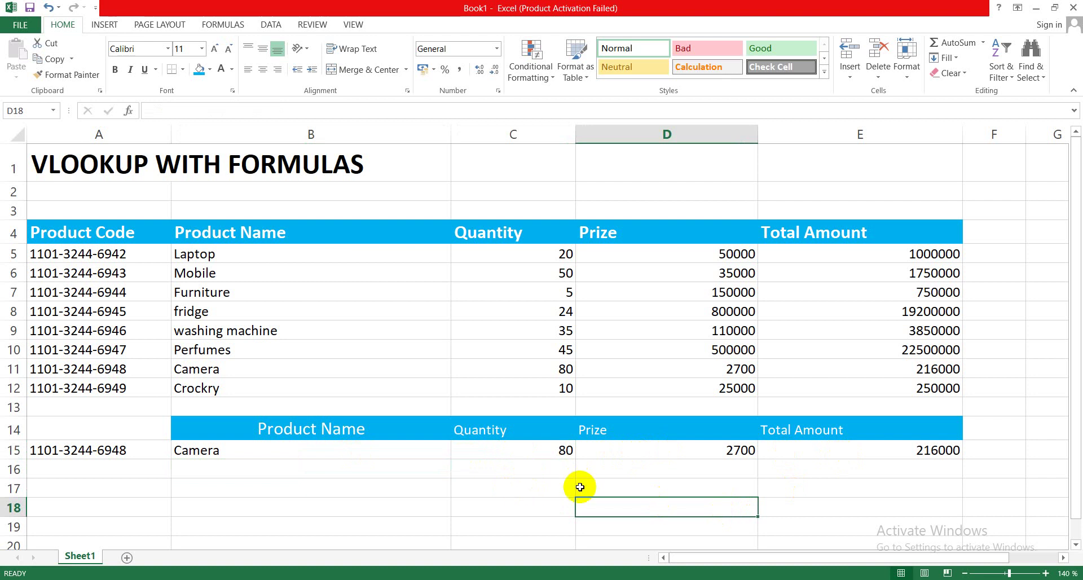
Enter the label Prize in D1 above the product table, with a capital P
{"action": "left_click", "coordinate": [559, 191]}
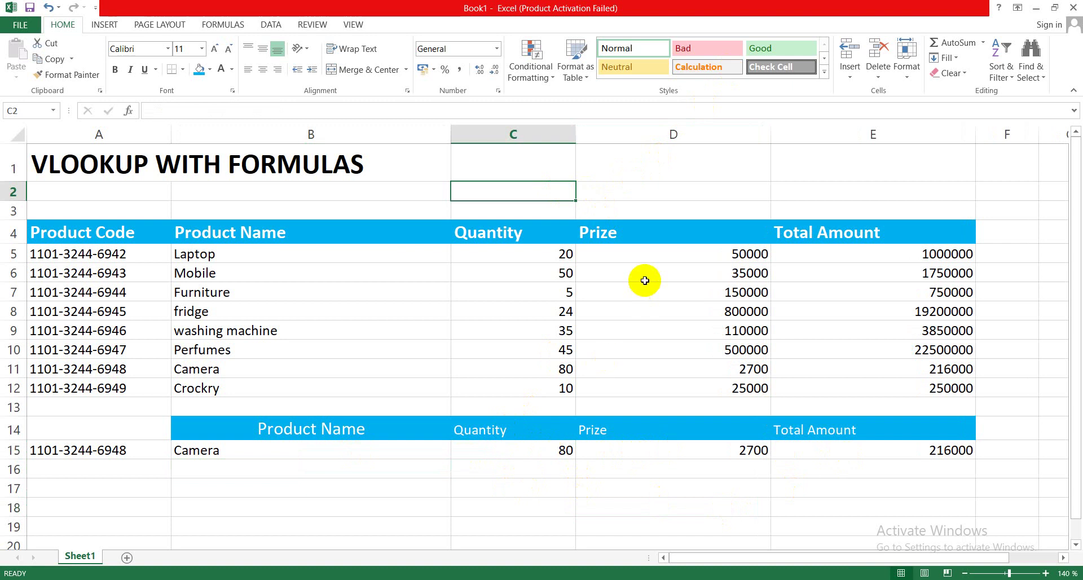
{"action": "left_click", "coordinate": [630, 164]}
{"action": "type", "text": "p"}
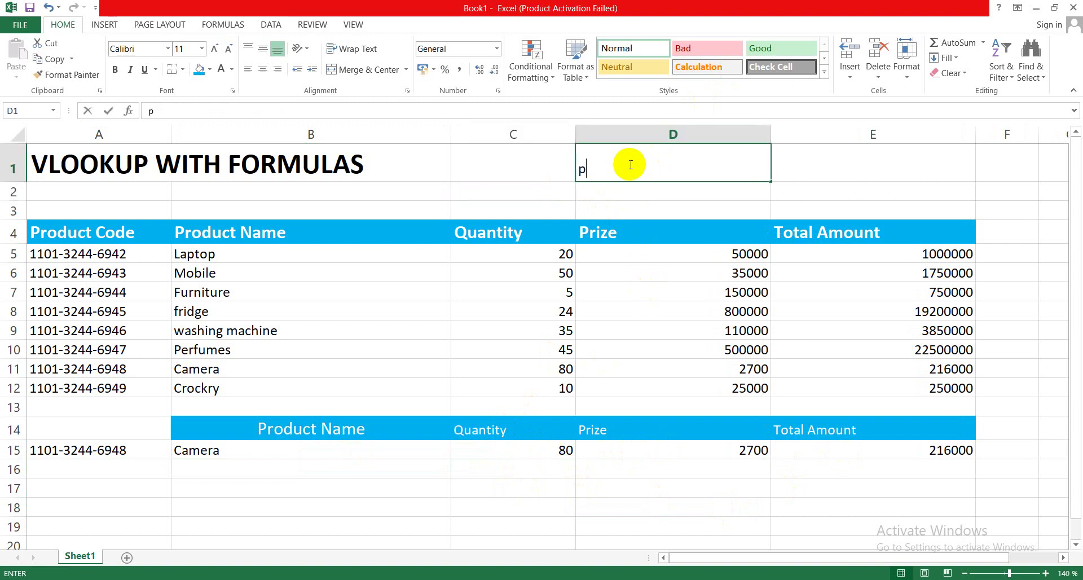
{"action": "type", "text": "rize"}
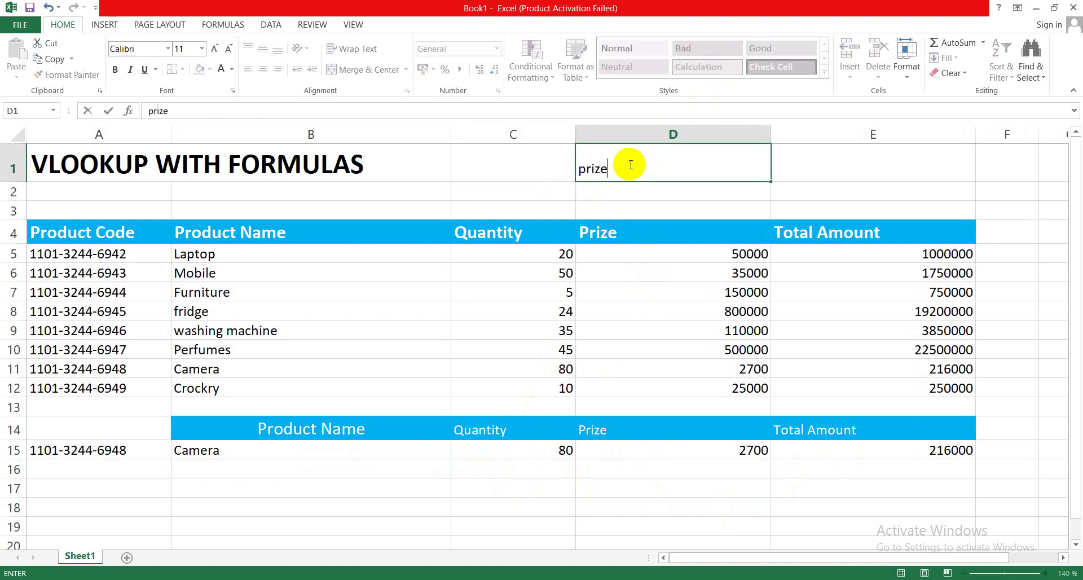
{"action": "left_click", "coordinate": [588, 190]}
{"action": "left_click", "coordinate": [587, 173]}
{"action": "double_click", "coordinate": [586, 173]}
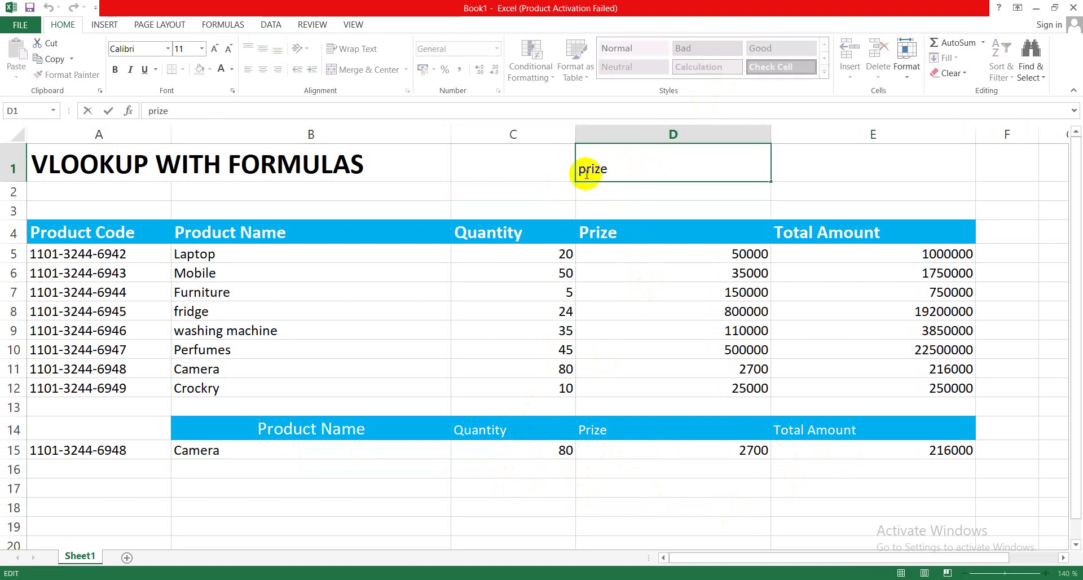
{"action": "left_click_drag", "start_coordinate": [579, 174], "coordinate": [578, 175]}
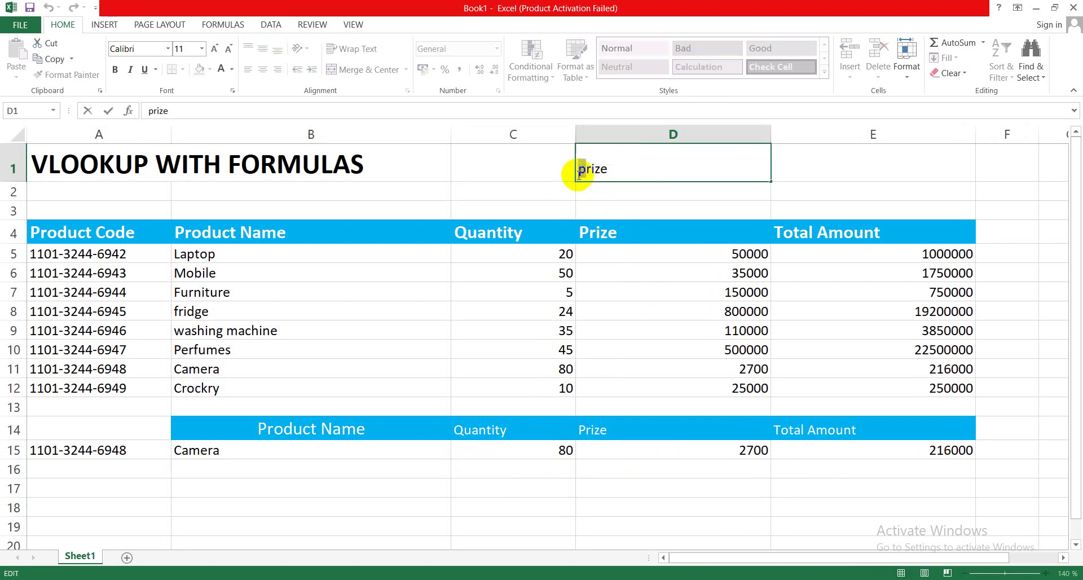
{"action": "type", "text": "P"}
Enter =VLOOKUP(C2,A4:E12,4) in D2 to look up the price for the product code in C2
{"action": "left_click", "coordinate": [607, 188]}
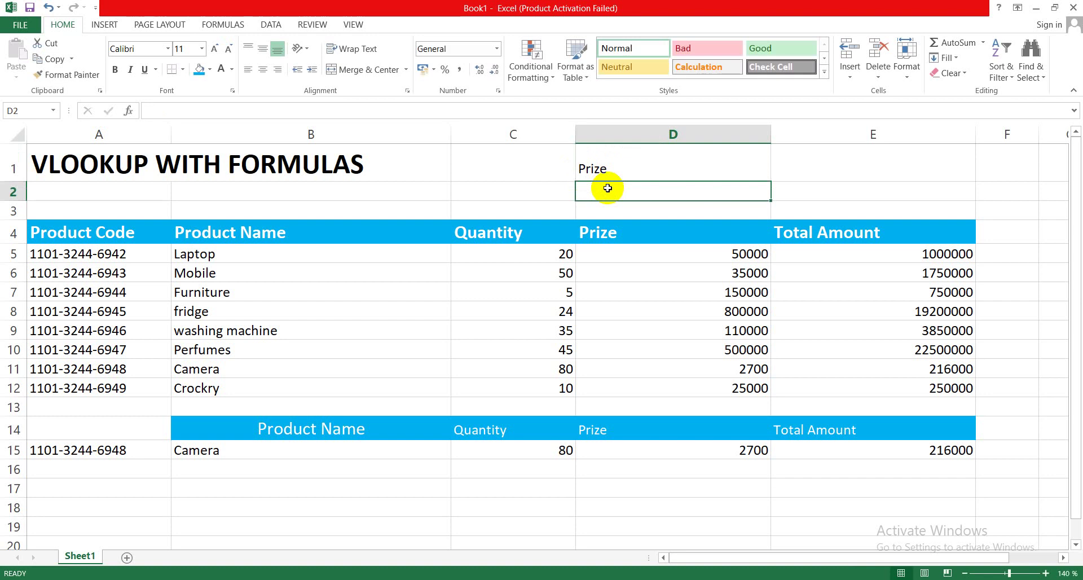
{"action": "type", "text": "="}
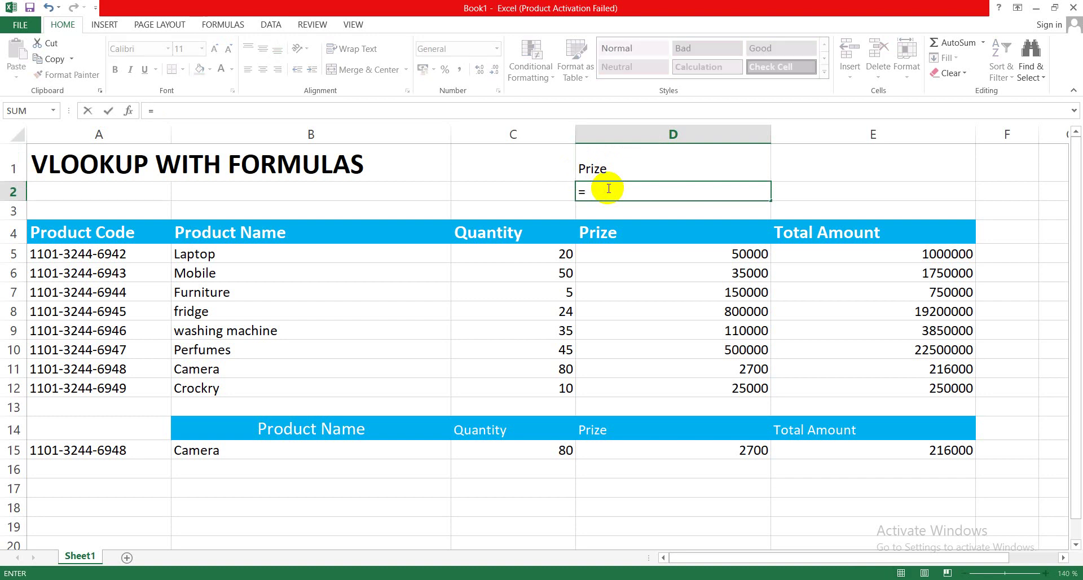
{"action": "type", "text": "VLOOKUP"}
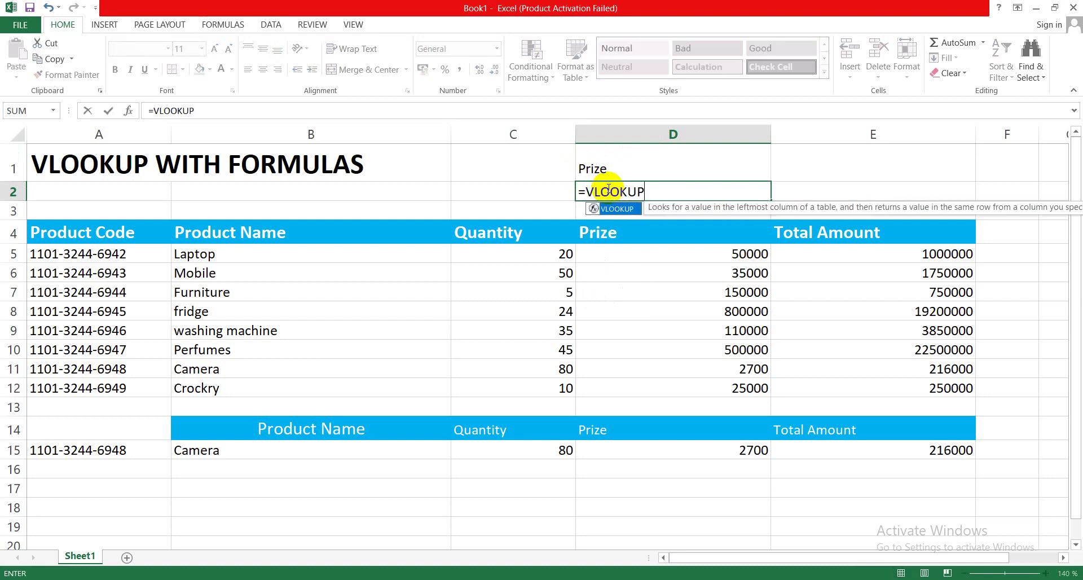
{"action": "type", "text": "("}
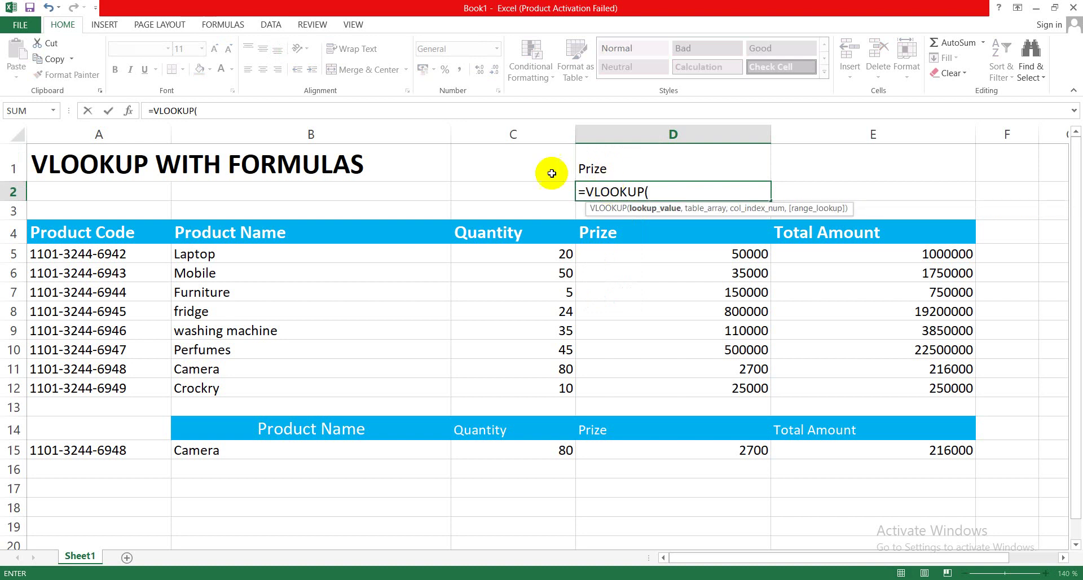
{"action": "left_click", "coordinate": [499, 186]}
{"action": "type", "text": ","}
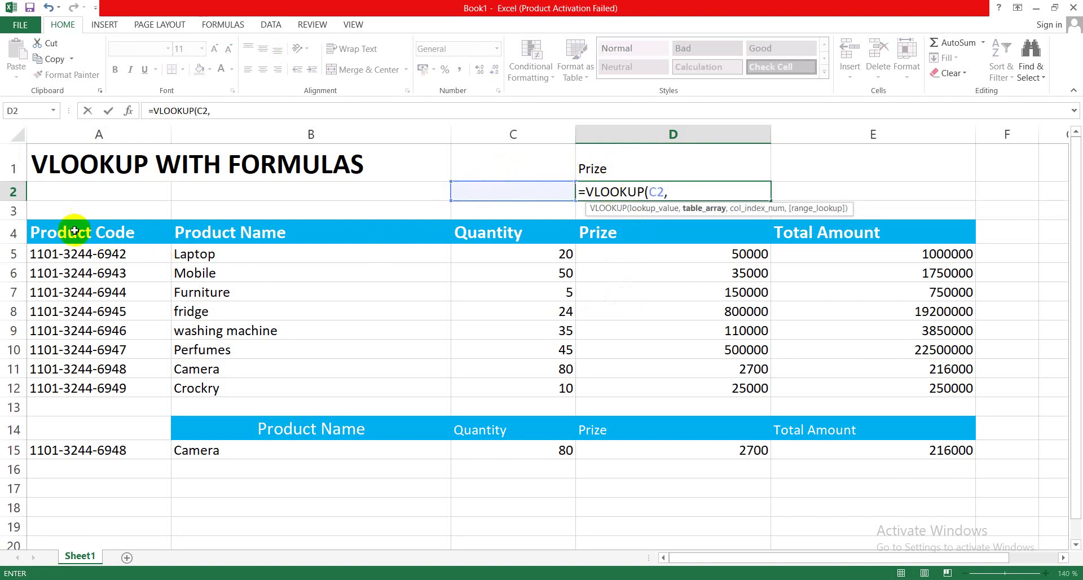
{"action": "left_click_drag", "start_coordinate": [67, 232], "coordinate": [900, 387]}
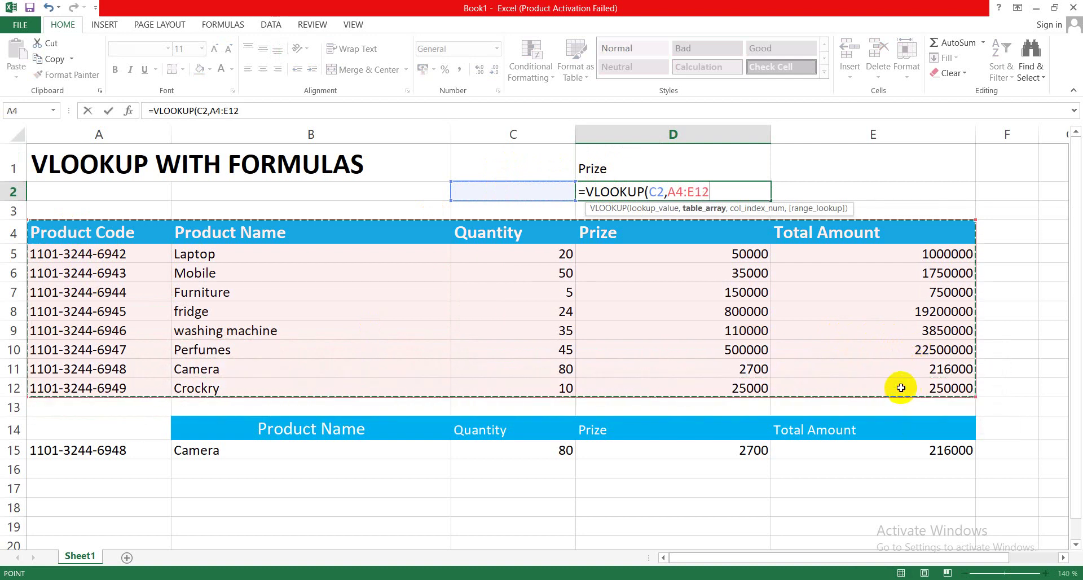
{"action": "type", "text": ","}
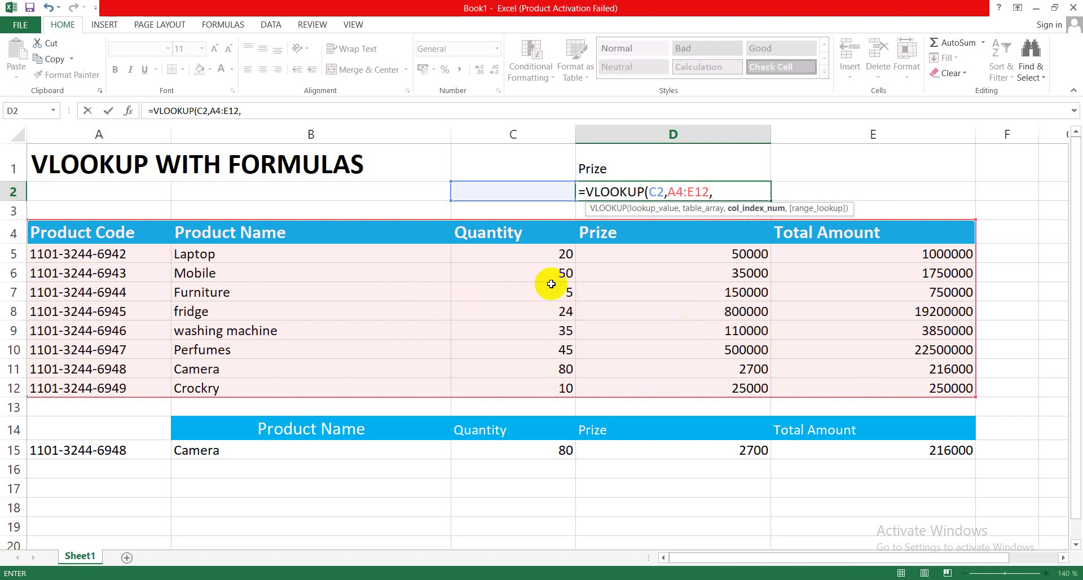
{"action": "type", "text": "4"}
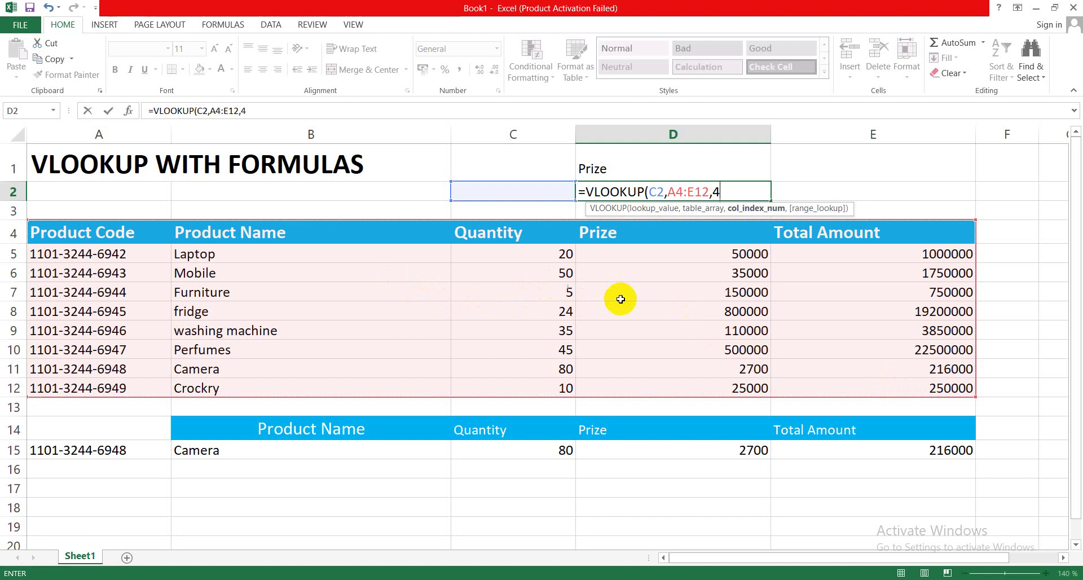
{"action": "key", "text": "Return"}
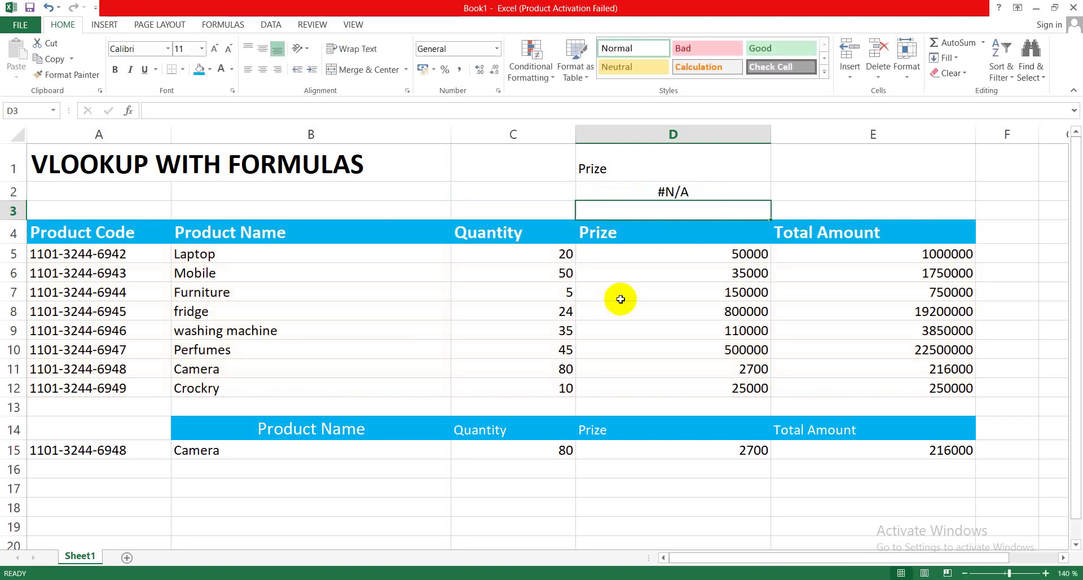
{"action": "left_click", "coordinate": [506, 190]}
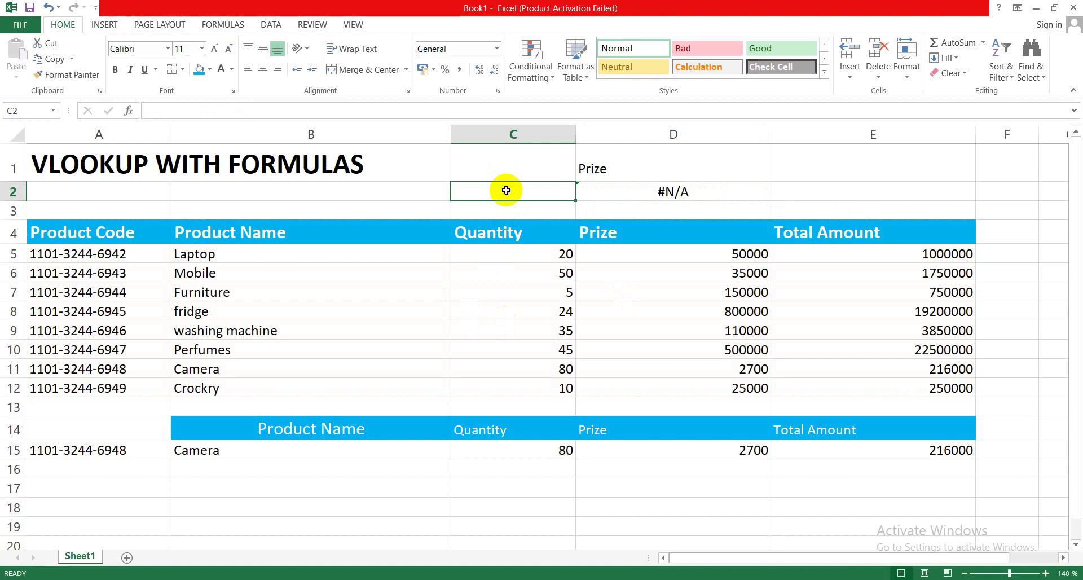
{"action": "type", "text": "1101"}
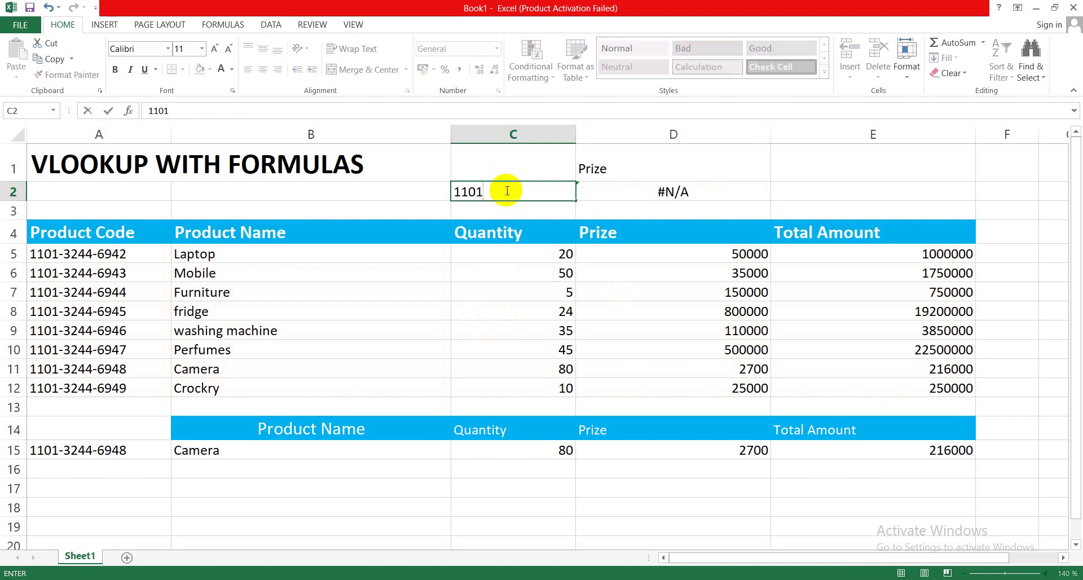
{"action": "type", "text": "-3244-6942"}
{"action": "left_click", "coordinate": [666, 249]}
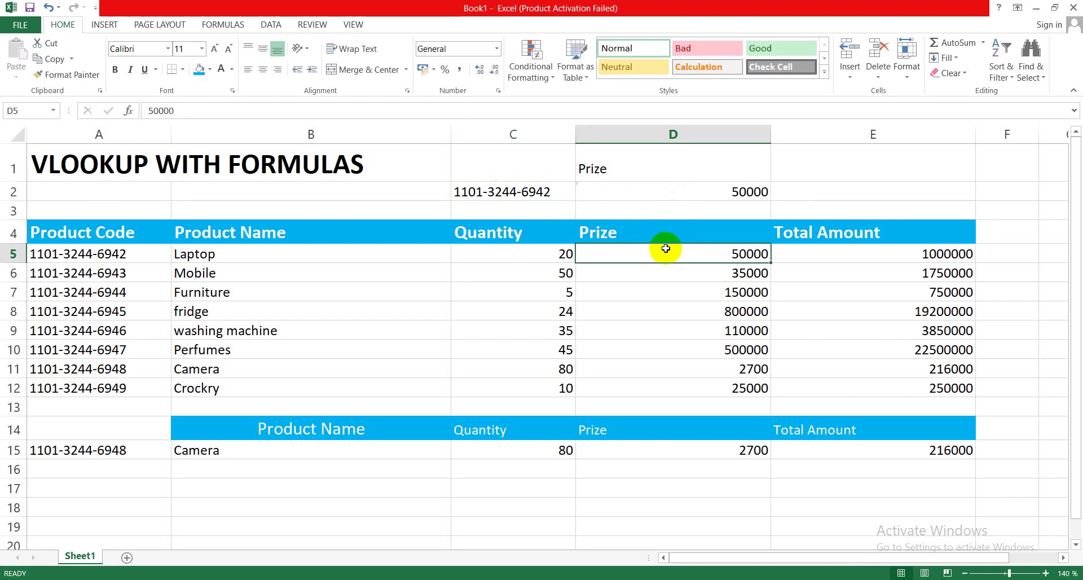
{"action": "left_click", "coordinate": [643, 191]}
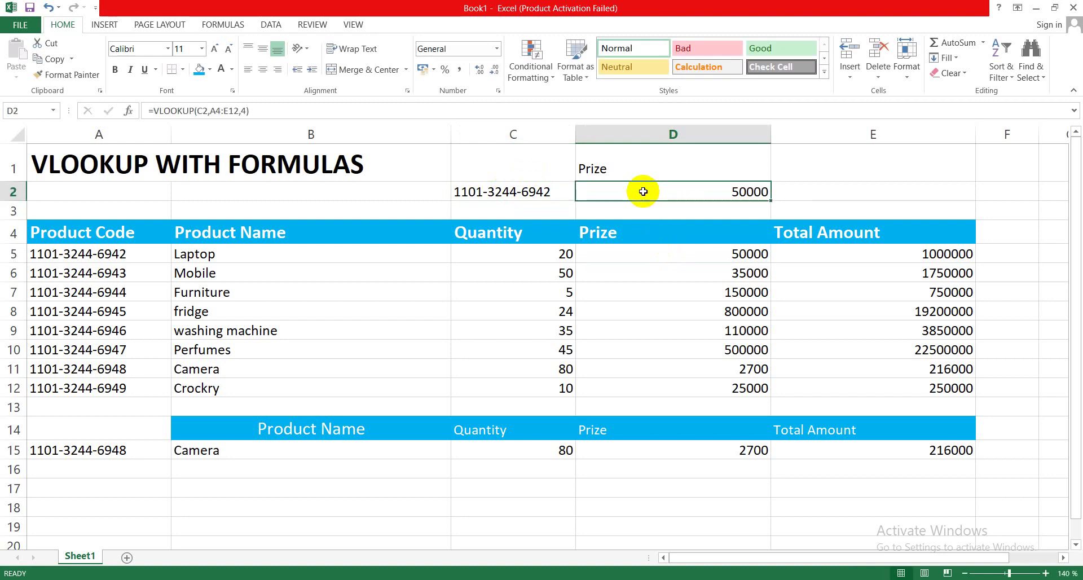
Give the Prize label in D1 white text on a light blue fill to match the table headers
{"action": "left_click", "coordinate": [657, 166]}
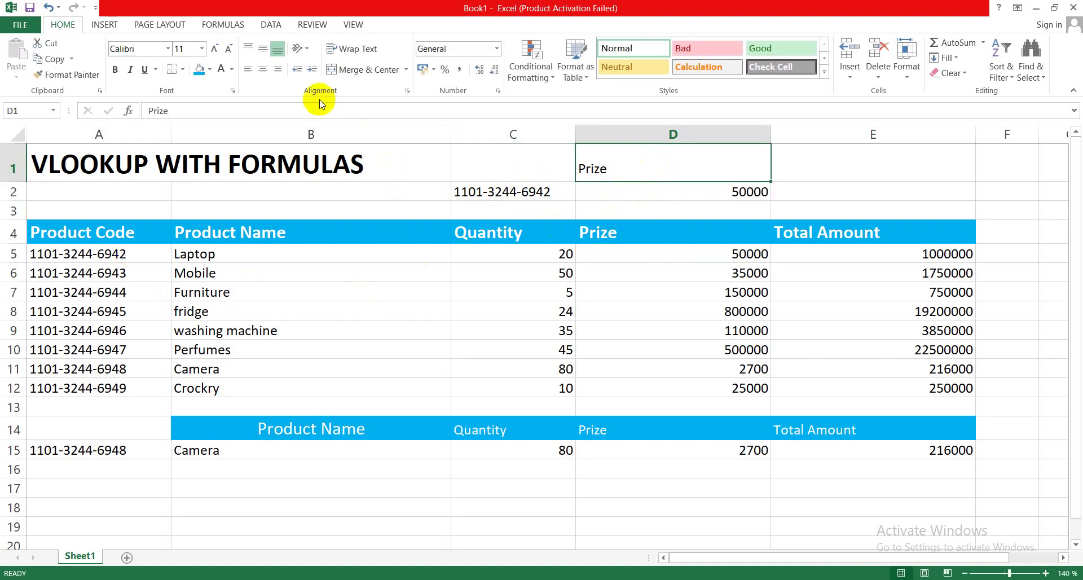
{"action": "left_click", "coordinate": [221, 69]}
{"action": "left_click", "coordinate": [199, 70]}
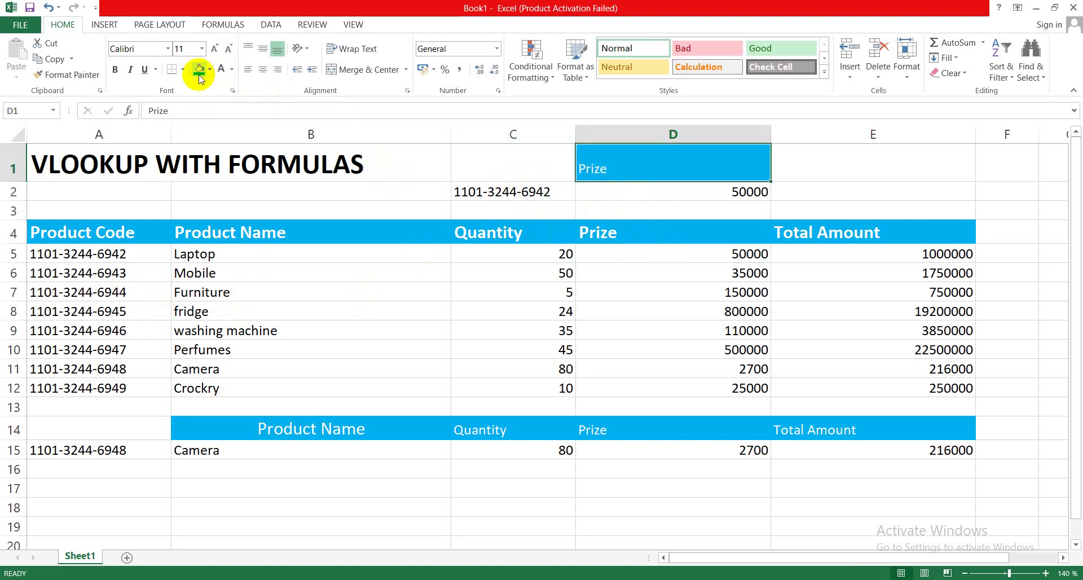
Center the Prize label in D1 horizontally and vertically and enlarge its font to size 16
{"action": "left_click", "coordinate": [216, 49]}
{"action": "left_click", "coordinate": [263, 69]}
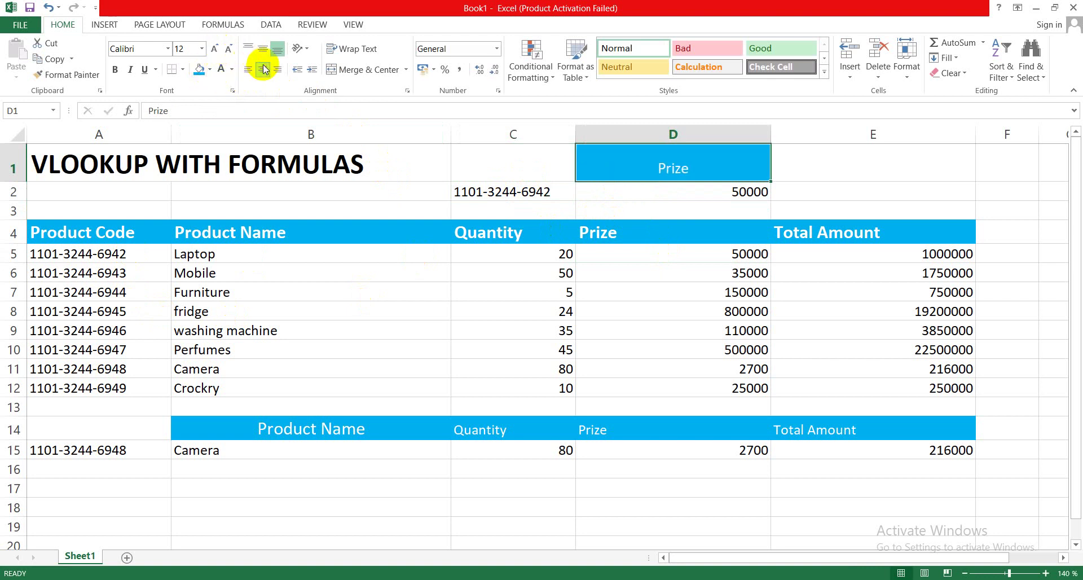
{"action": "left_click", "coordinate": [263, 52]}
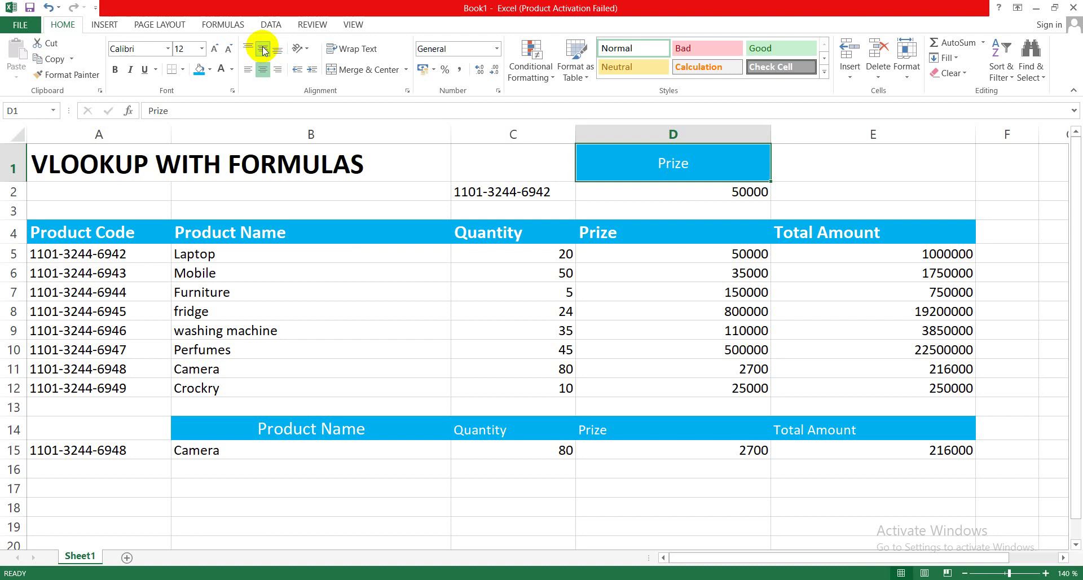
{"action": "left_click", "coordinate": [215, 52]}
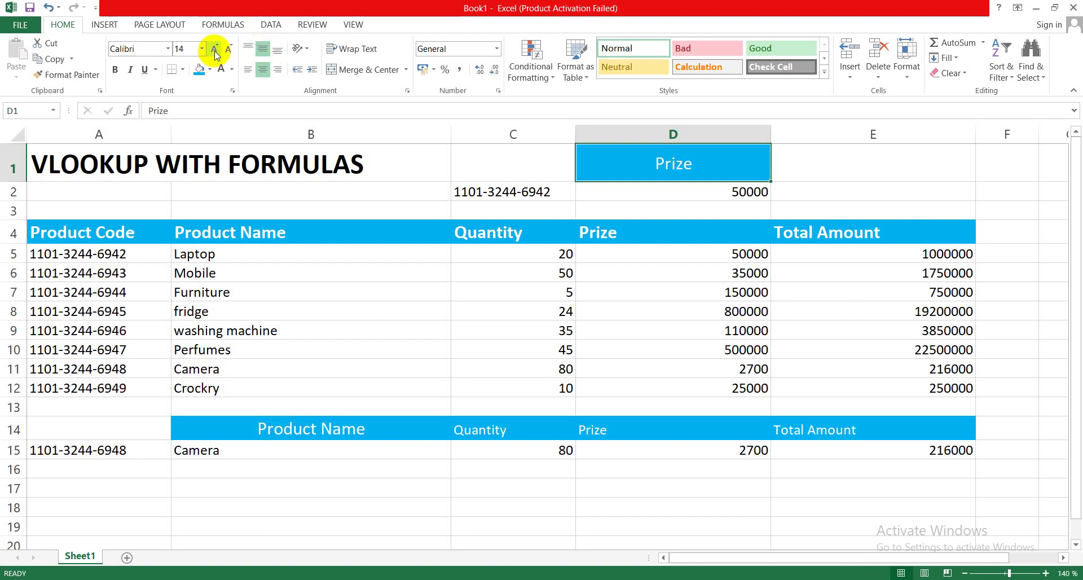
{"action": "left_click", "coordinate": [215, 52]}
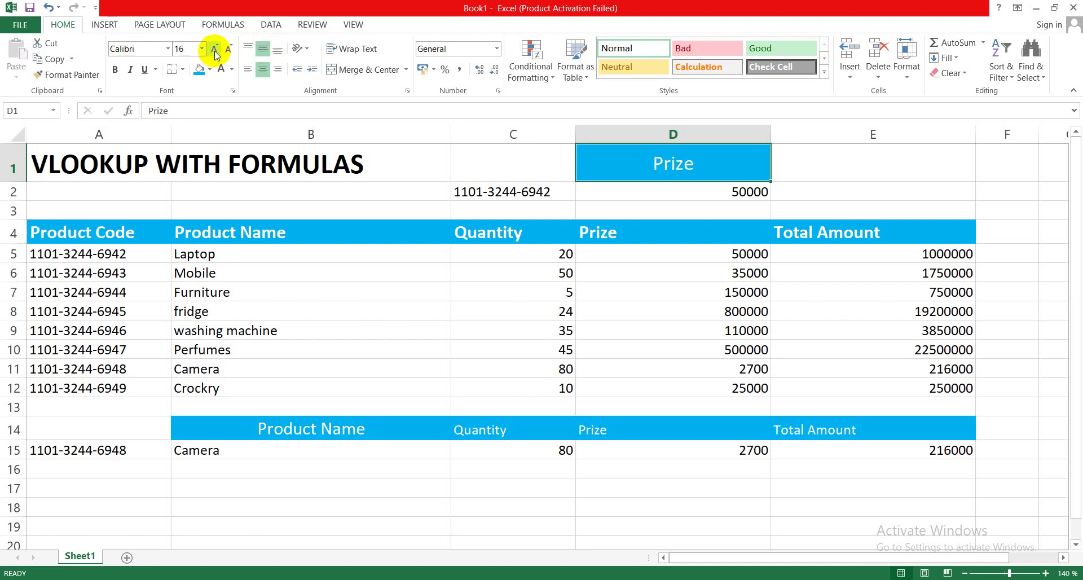